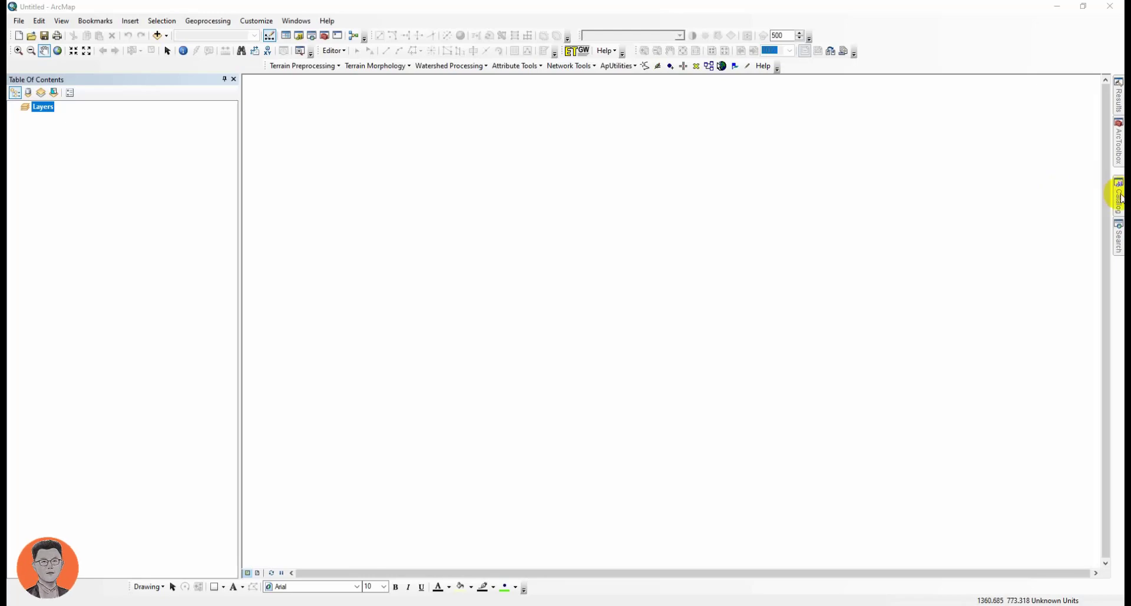
# - Open the GNDVI (Green Normalized Difference Vegetation Index) tool from the Sentinel 2 Index toolset of the Sentinel Index Toolbox
pyautogui.click(1119, 198)
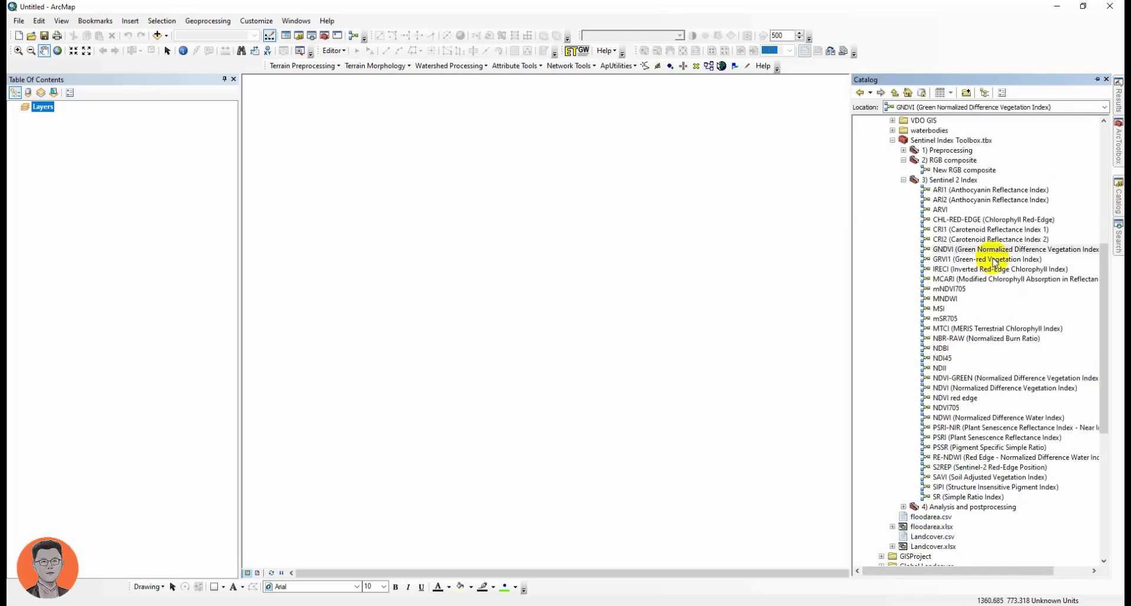
pyautogui.doubleClick(942, 249)
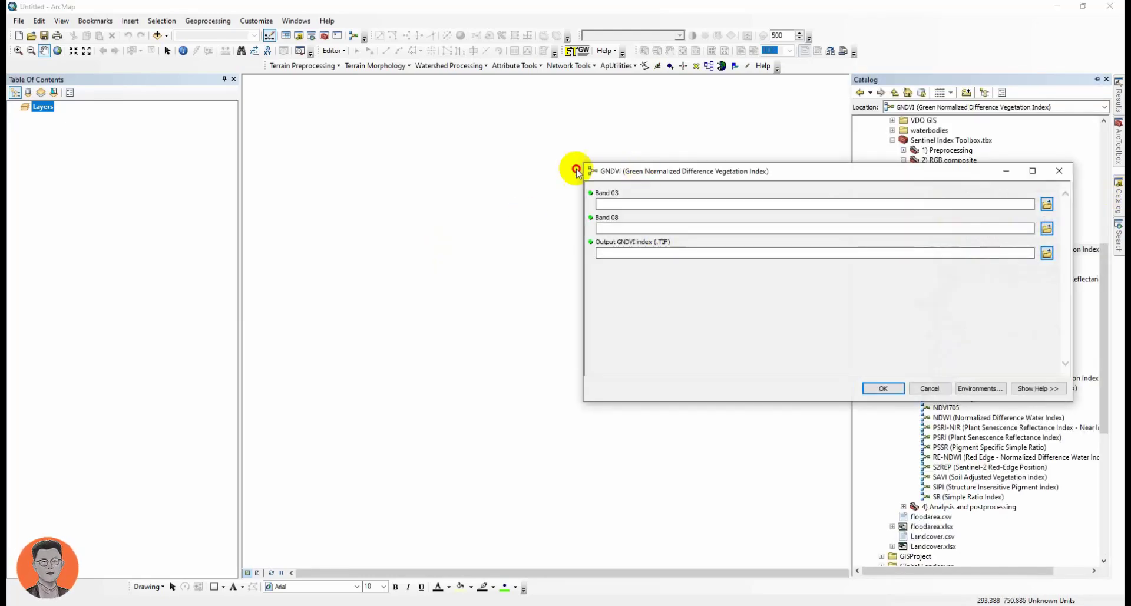
pyautogui.moveTo(635, 171); pyautogui.dragTo(352, 166)
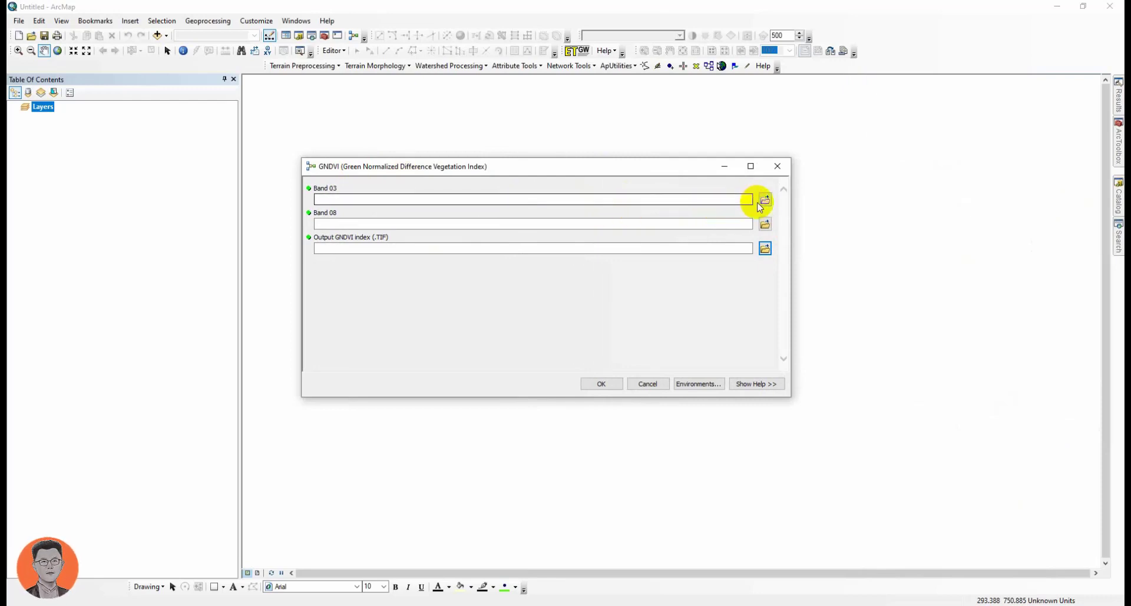
# - Browse for the Band 03 input raster in the GISadvance 2021 folder under the F:\3.GIS connection
pyautogui.click(764, 200)
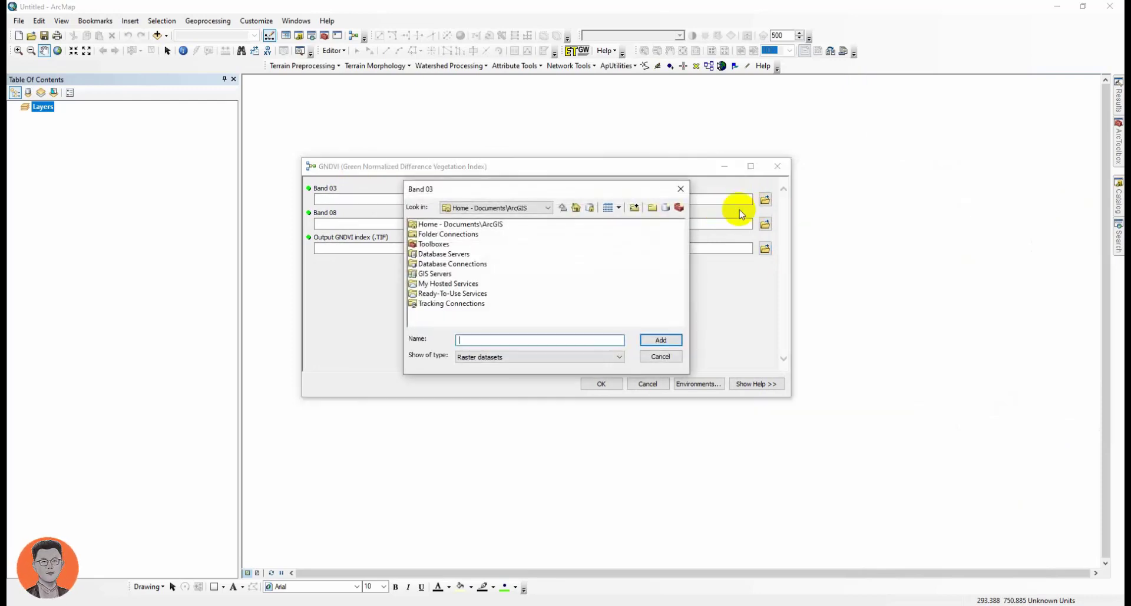
pyautogui.doubleClick(449, 234)
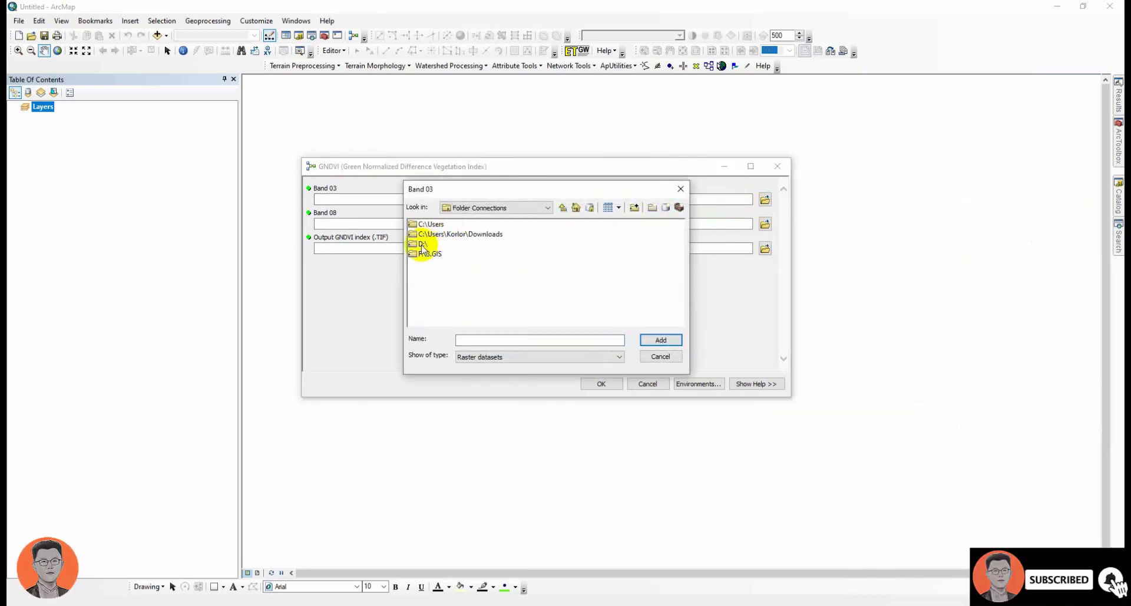
pyautogui.doubleClick(425, 253)
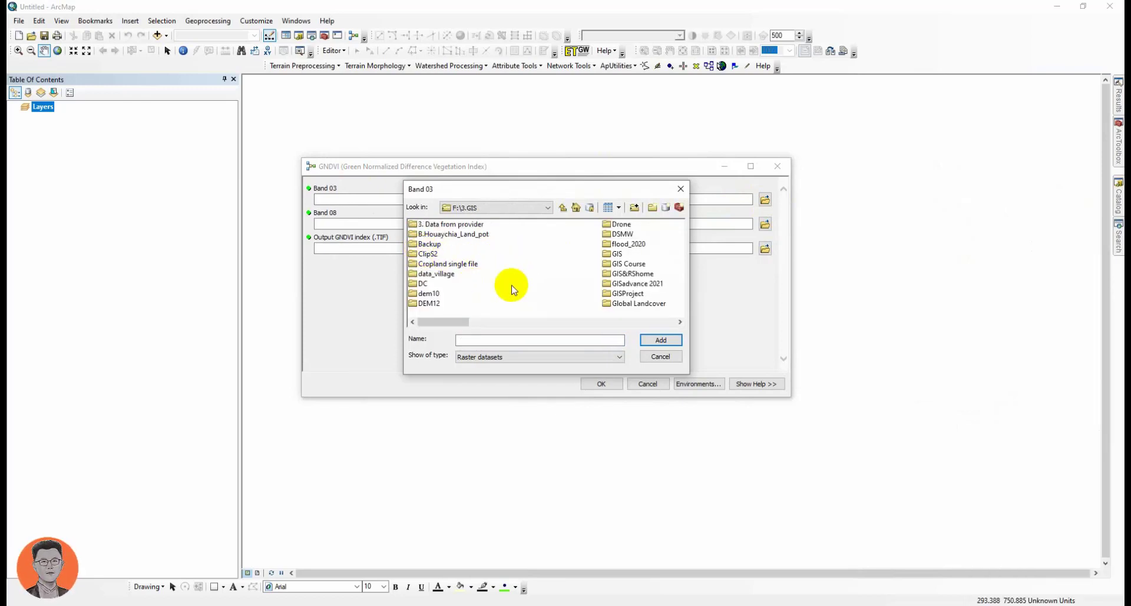
pyautogui.hscroll(4, 619, 292)
pyautogui.hscroll(-4, 599, 295)
pyautogui.click(620, 285)
pyautogui.hscroll(1, 620, 286)
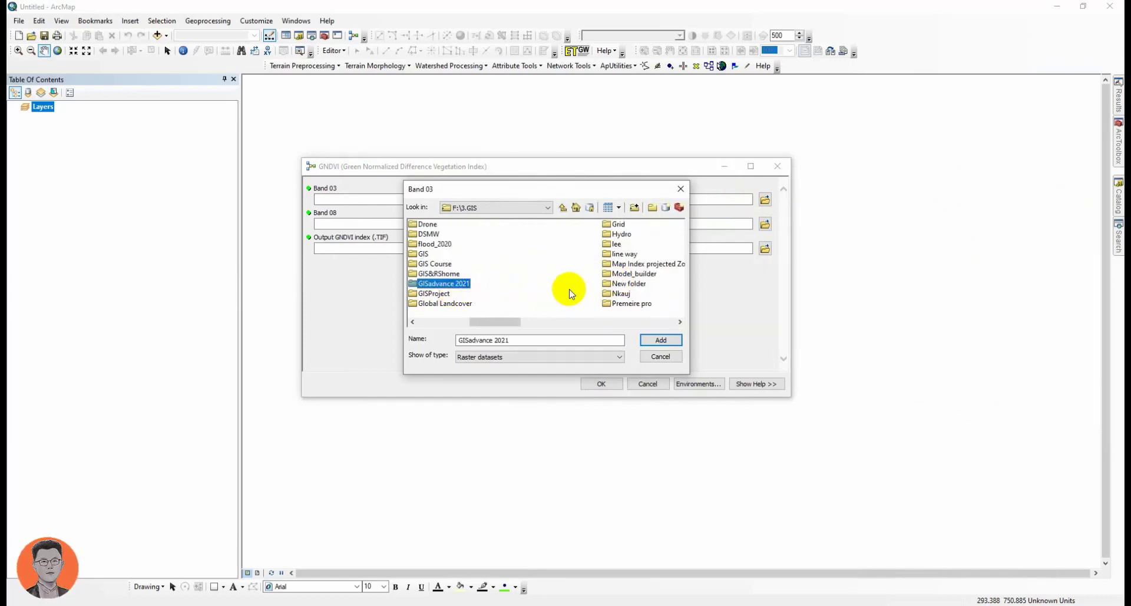
pyautogui.doubleClick(438, 284)
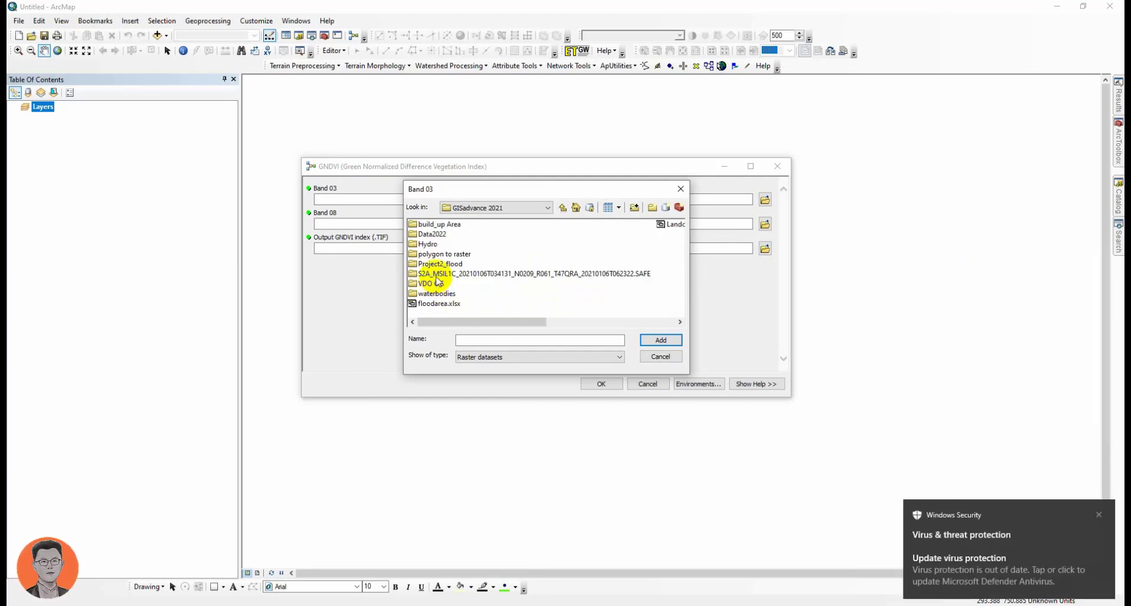
# - Set Band 03 to T47QRA_20210106T034131_B03.jp2 from IMG_DATA inside the GRANULE folder of the S2A_MSIL1C .SAFE product
pyautogui.click(437, 274)
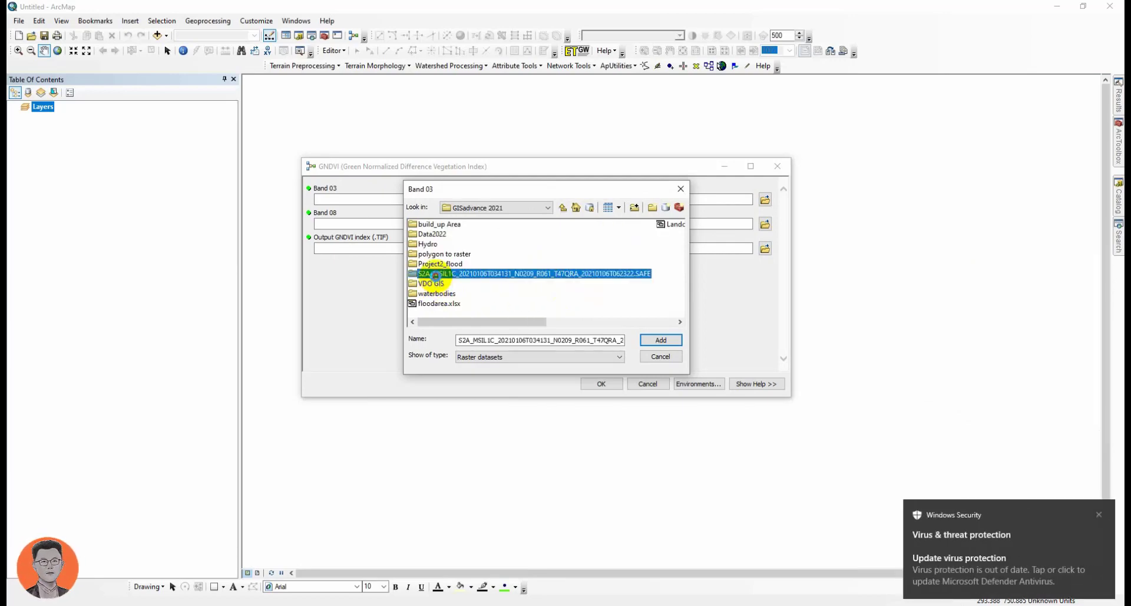
pyautogui.doubleClick(489, 271)
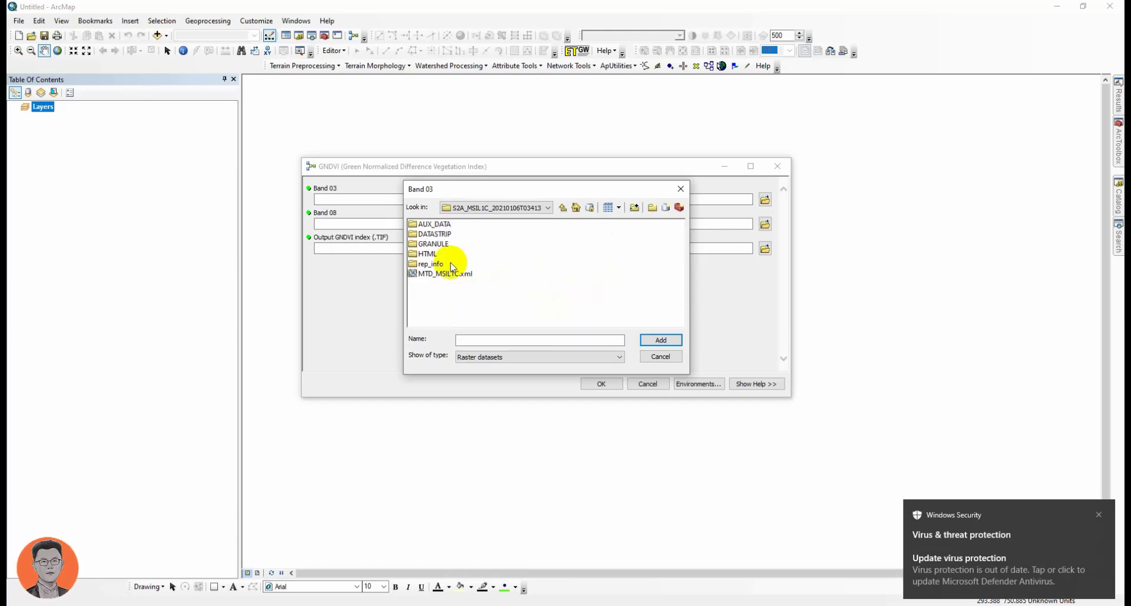
pyautogui.doubleClick(434, 244)
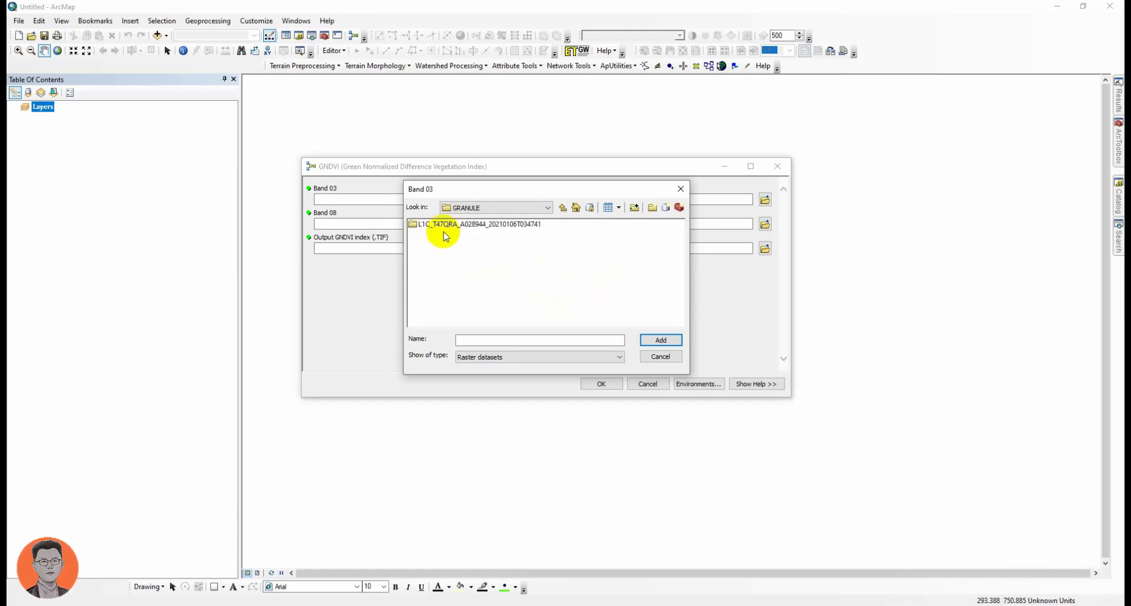
pyautogui.click(442, 225)
pyautogui.doubleClick(442, 225)
pyautogui.doubleClick(431, 235)
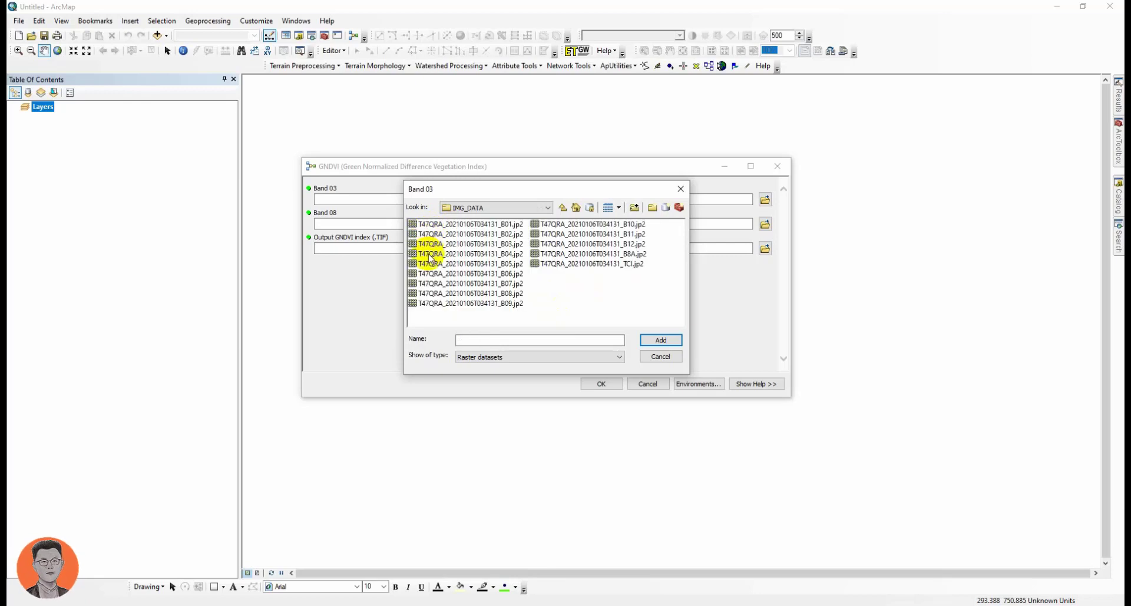
pyautogui.moveTo(510, 194); pyautogui.dragTo(485, 237)
pyautogui.click(452, 287)
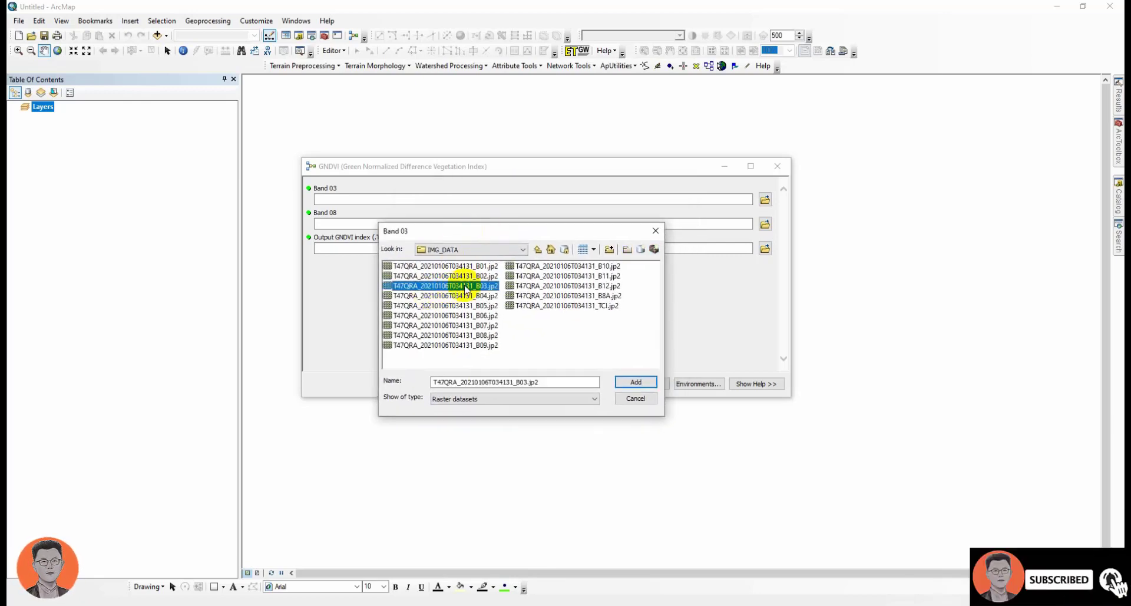
pyautogui.click(620, 382)
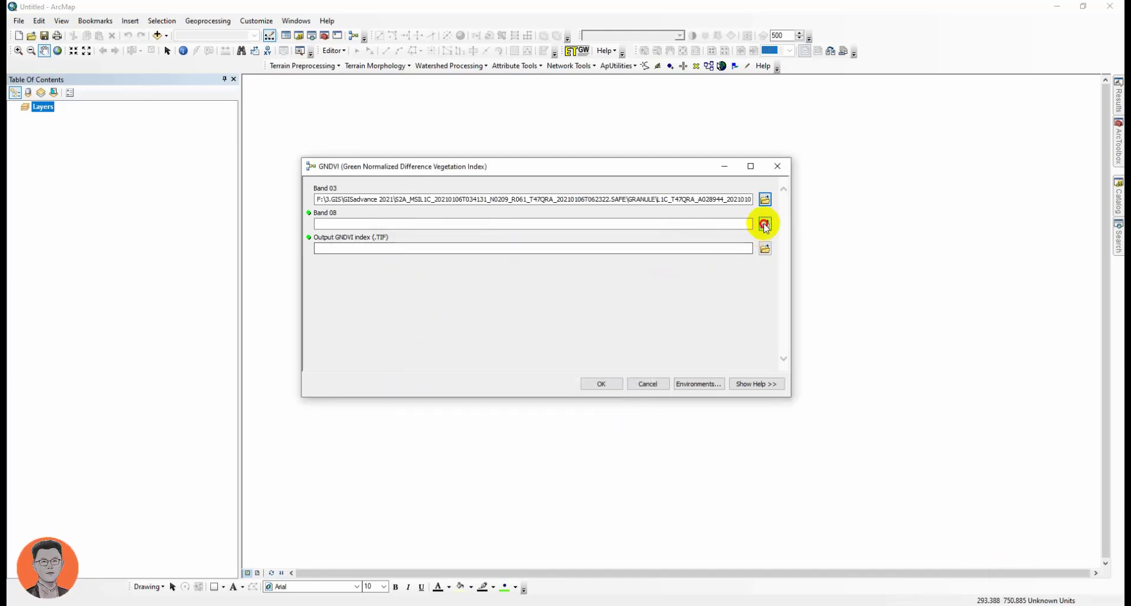
# - Set the Band 08 input to T47QRA_20210106T034131_B08.jp2 from the IMG_DATA folder
pyautogui.click(765, 224)
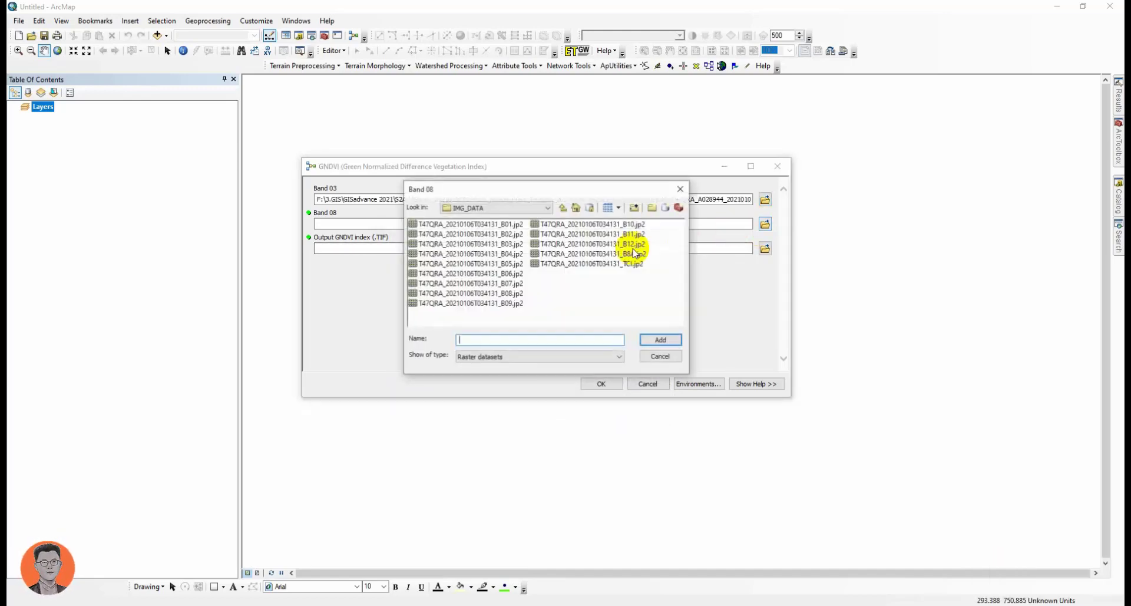
pyautogui.click(502, 294)
pyautogui.click(662, 340)
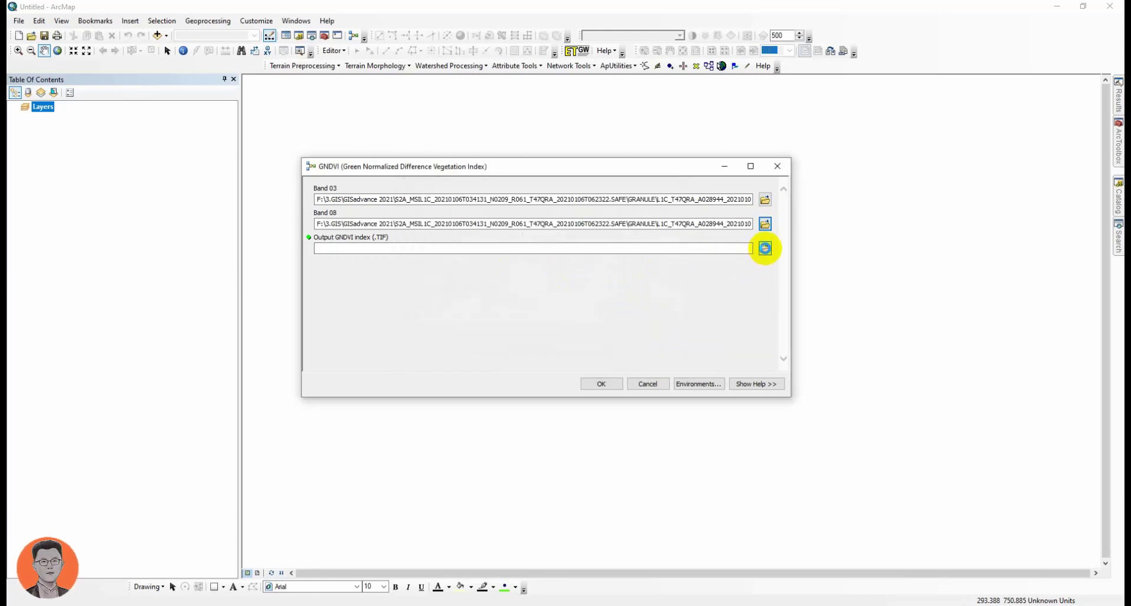
# - Set the GNDVI output location to the S2A_MSIL1C .SAFE folder in F:\3.GIS\GISadvance 2021
pyautogui.click(764, 248)
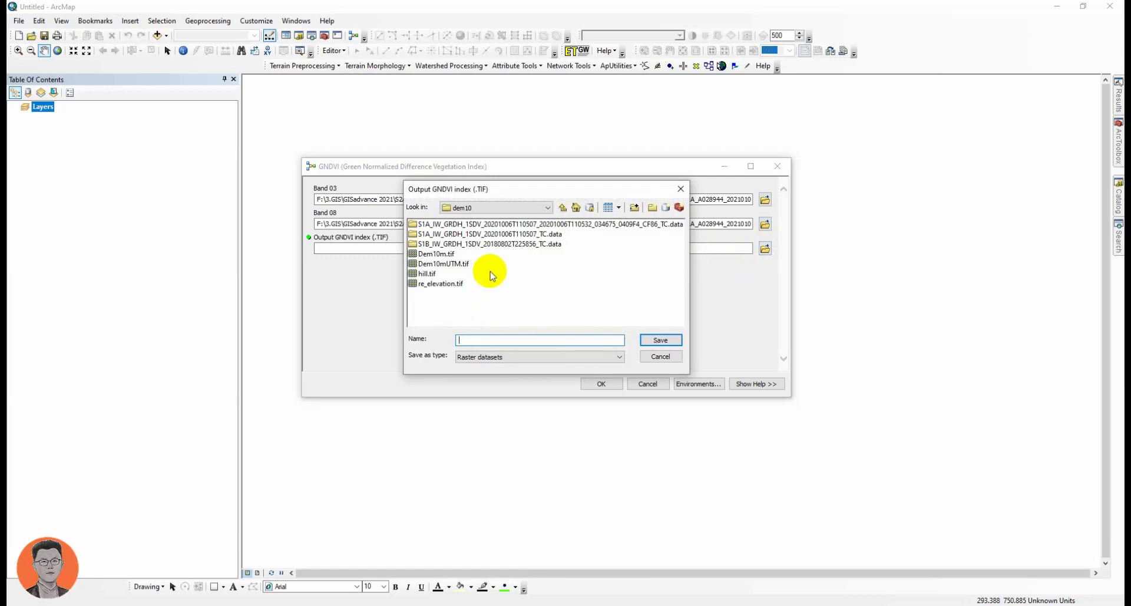
pyautogui.click(512, 208)
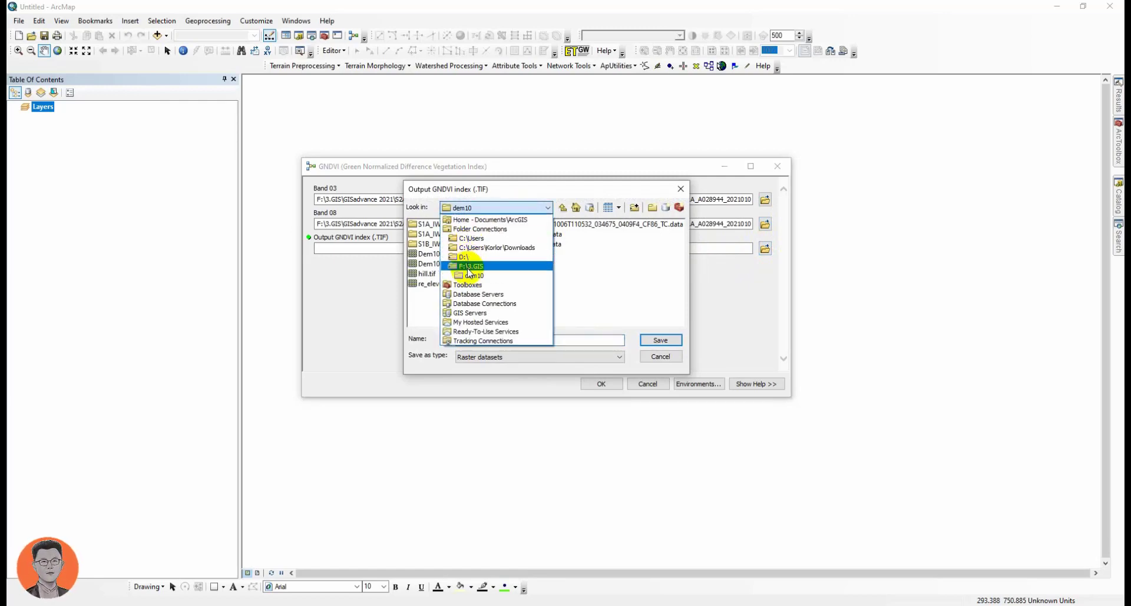
pyautogui.click(469, 268)
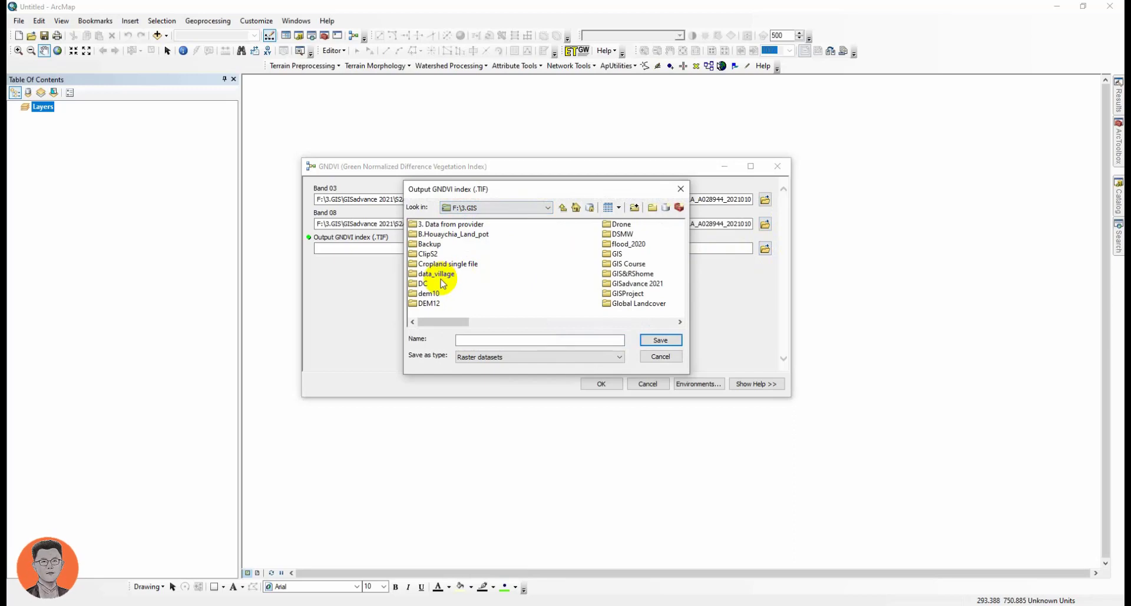
pyautogui.doubleClick(622, 284)
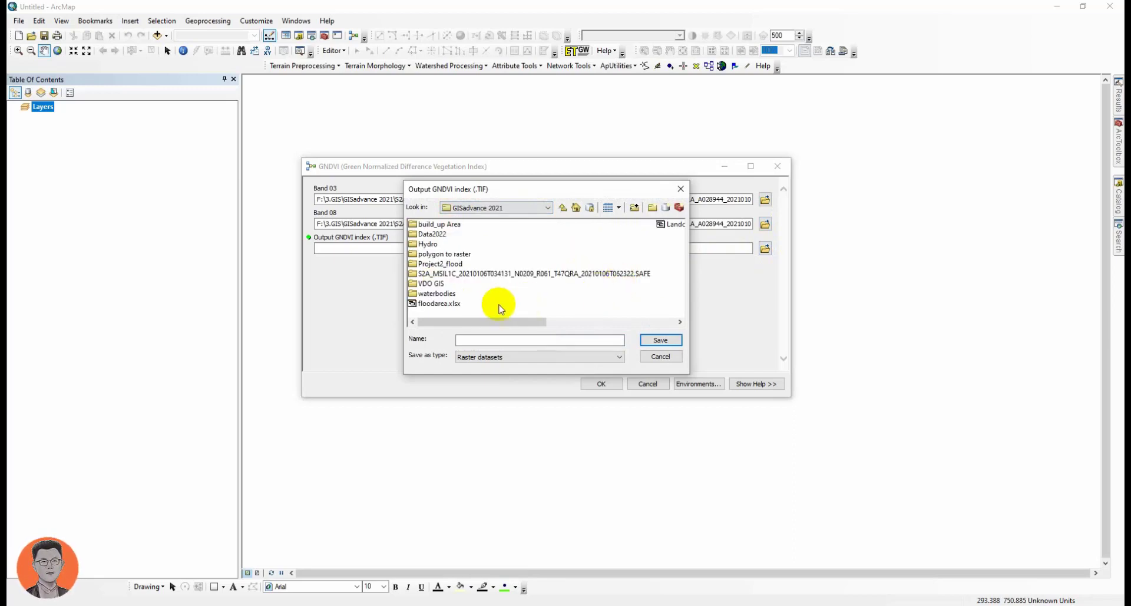
pyautogui.doubleClick(467, 274)
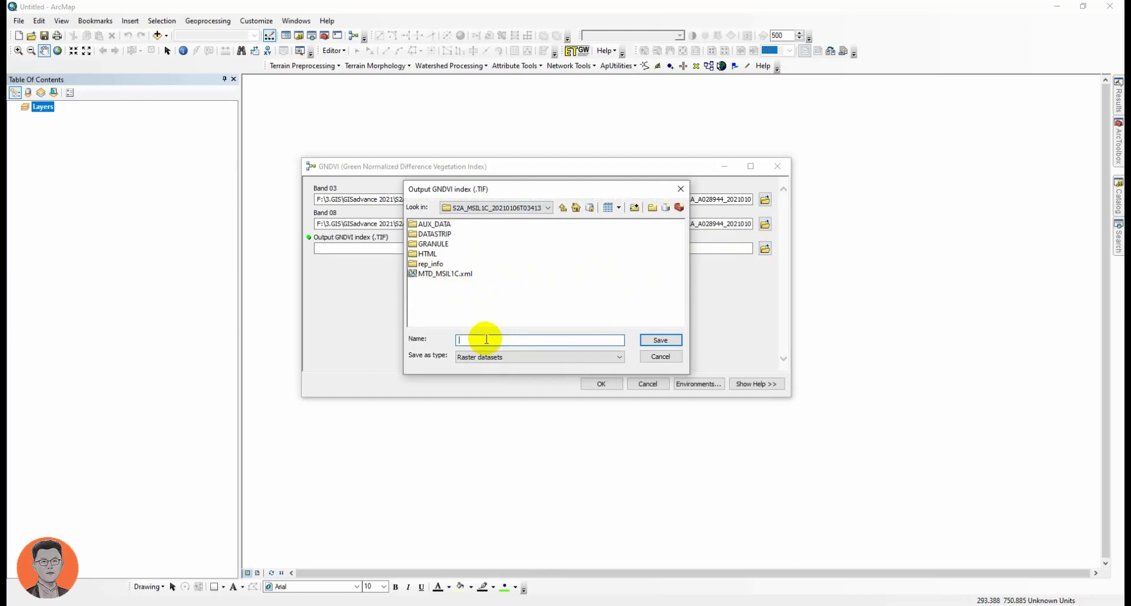
# - Name the output raster S2_GNDVI.tif and run the GNDVI tool to completion
pyautogui.click(487, 339)
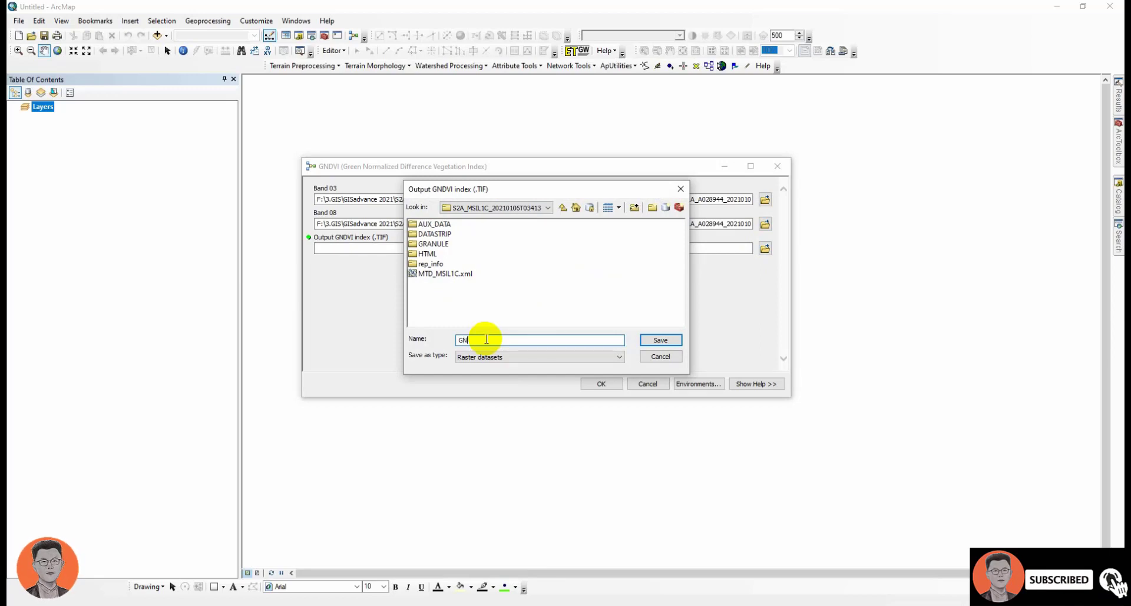
pyautogui.write('GNDVI')
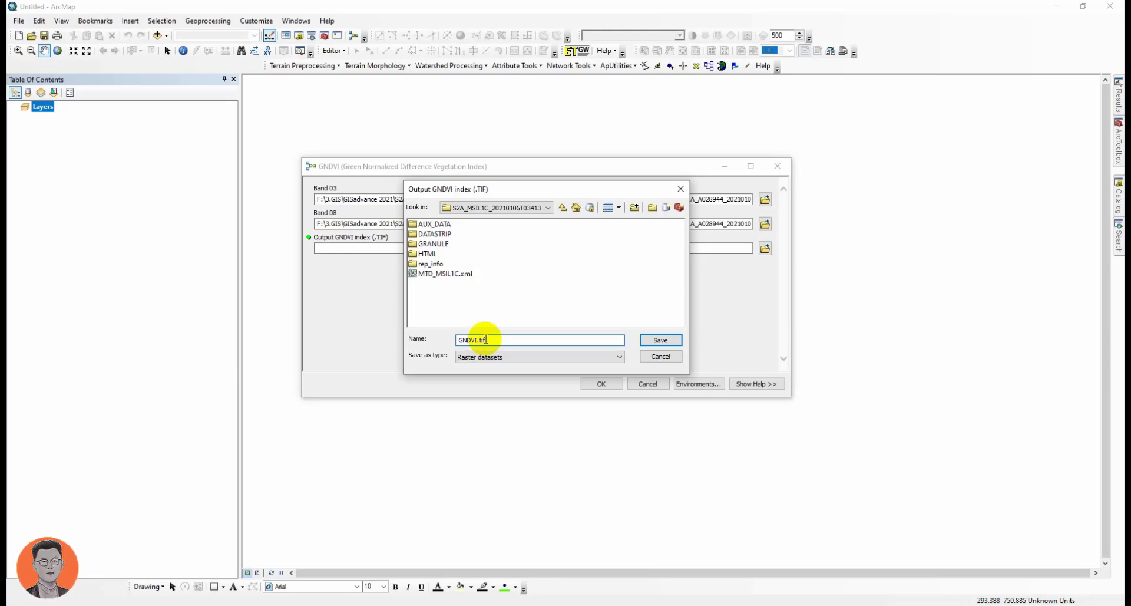
pyautogui.write('.tif')
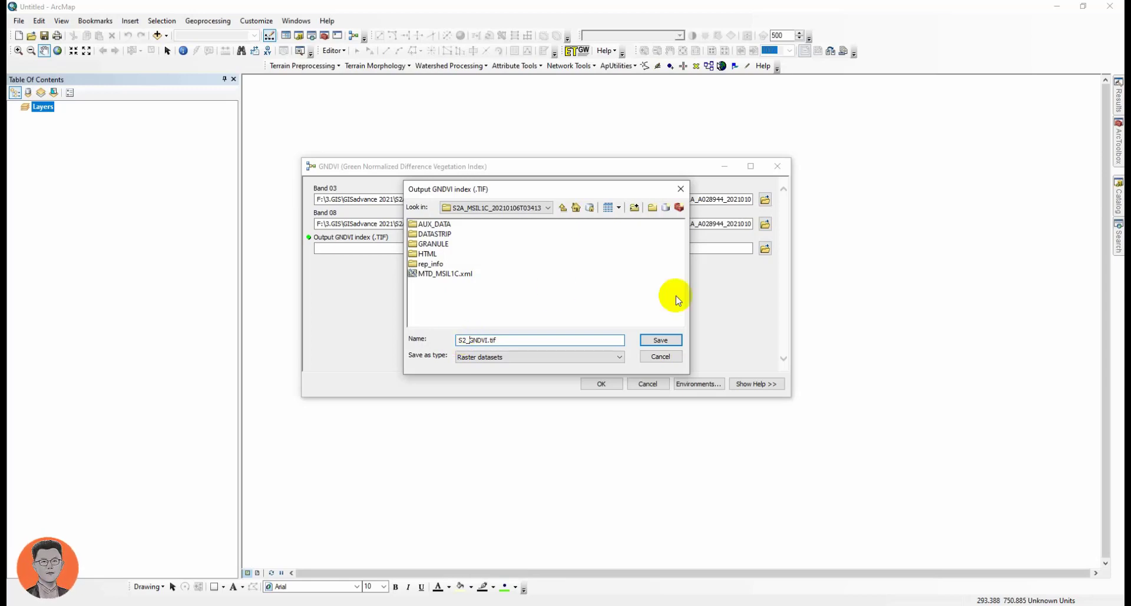
pyautogui.click(663, 340)
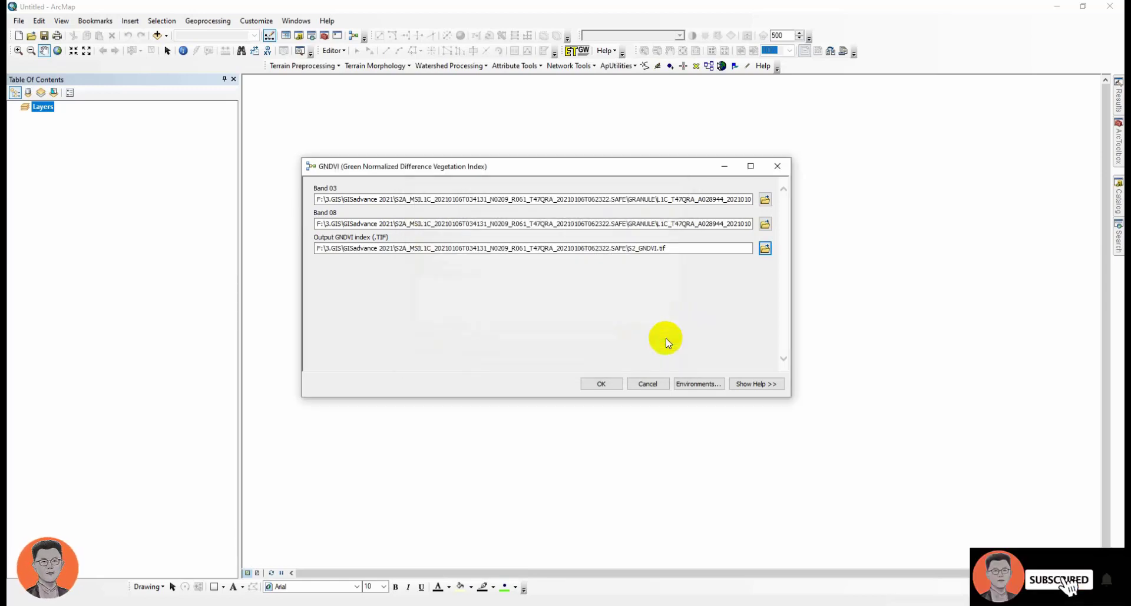
pyautogui.click(599, 384)
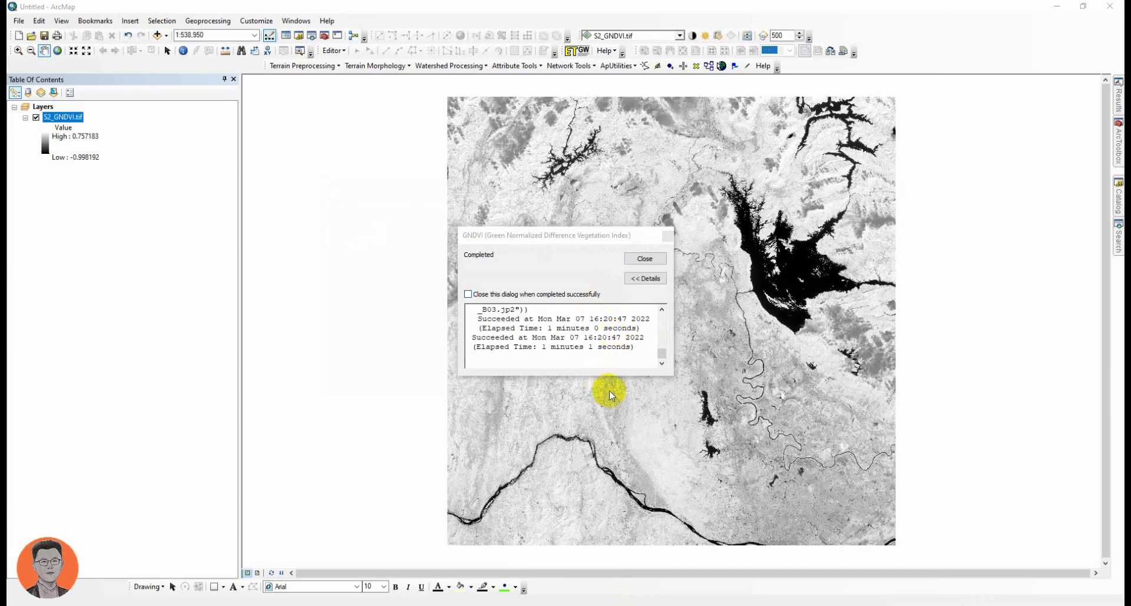
pyautogui.click(641, 260)
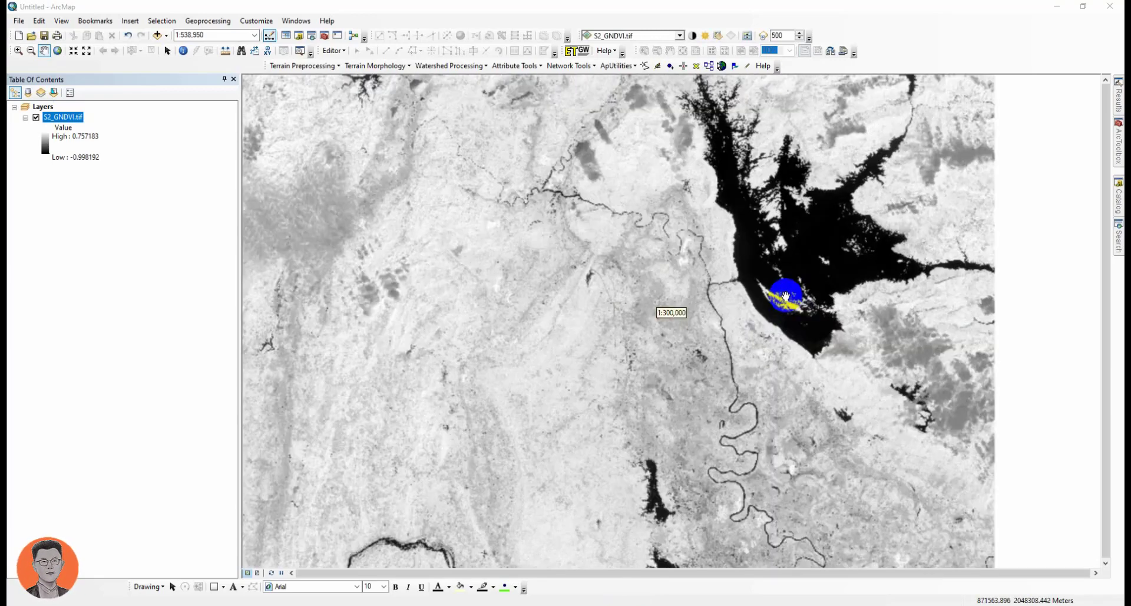
# - Examine the S2_GNDVI.tif raster up close around the reservoirs and toggle the layer's visibility off and on
pyautogui.scroll(2, 648, 321)
pyautogui.scroll(3, 648, 324)
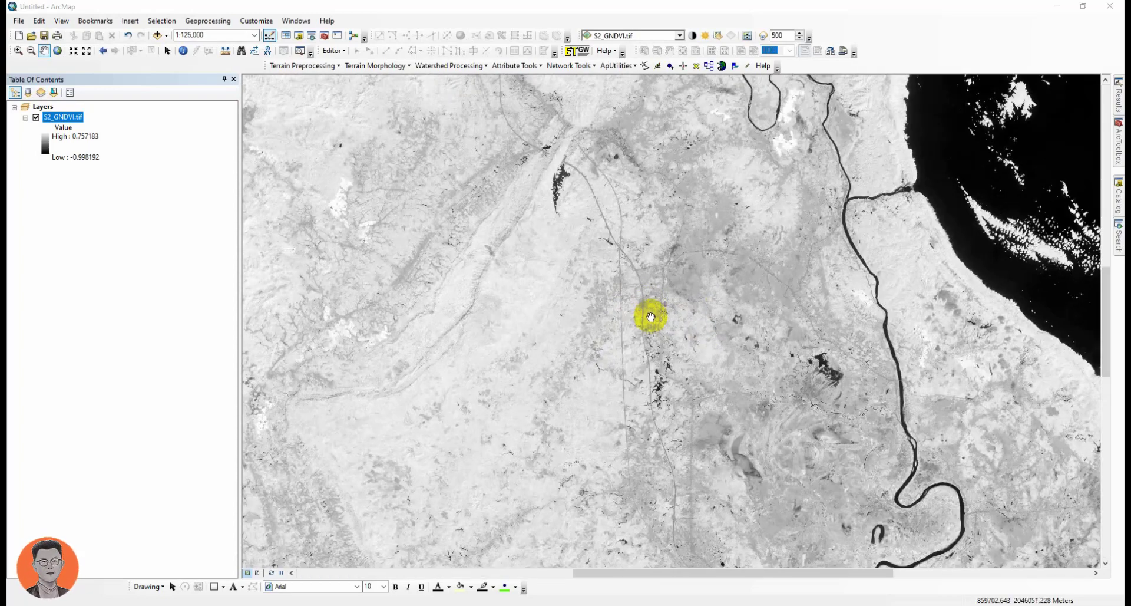
pyautogui.moveTo(670, 284); pyautogui.dragTo(433, 276)
pyautogui.scroll(2, 538, 324)
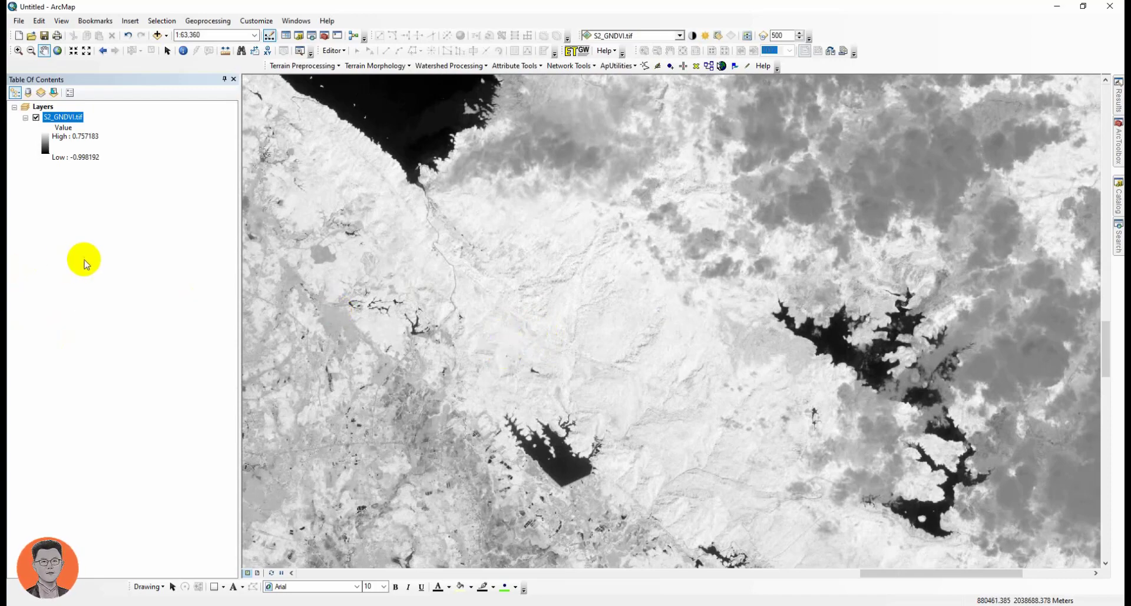
pyautogui.click(61, 161)
pyautogui.click(36, 118)
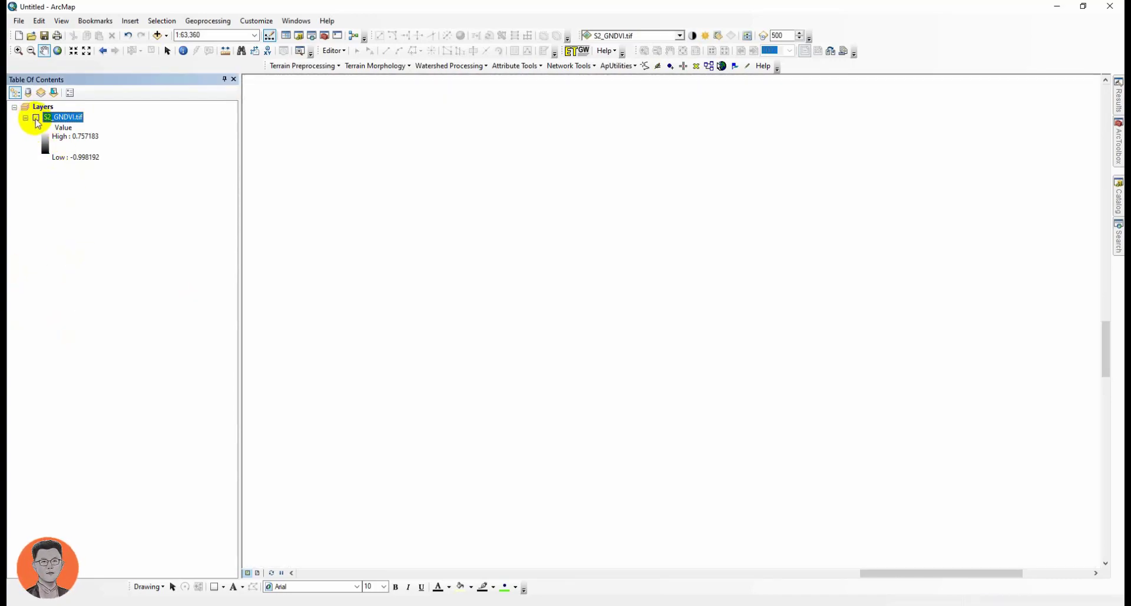
pyautogui.click(36, 118)
# - Switch the S2_GNDVI.tif symbology to Classified with five classes and format the class labels to 2 significant digits
pyautogui.doubleClick(61, 121)
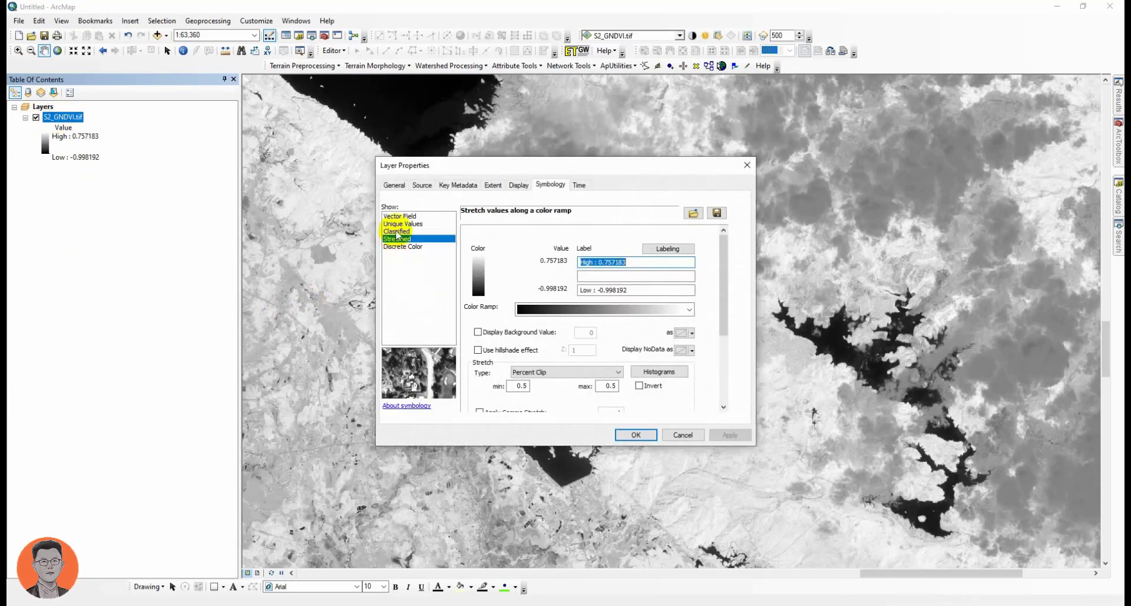
pyautogui.click(397, 232)
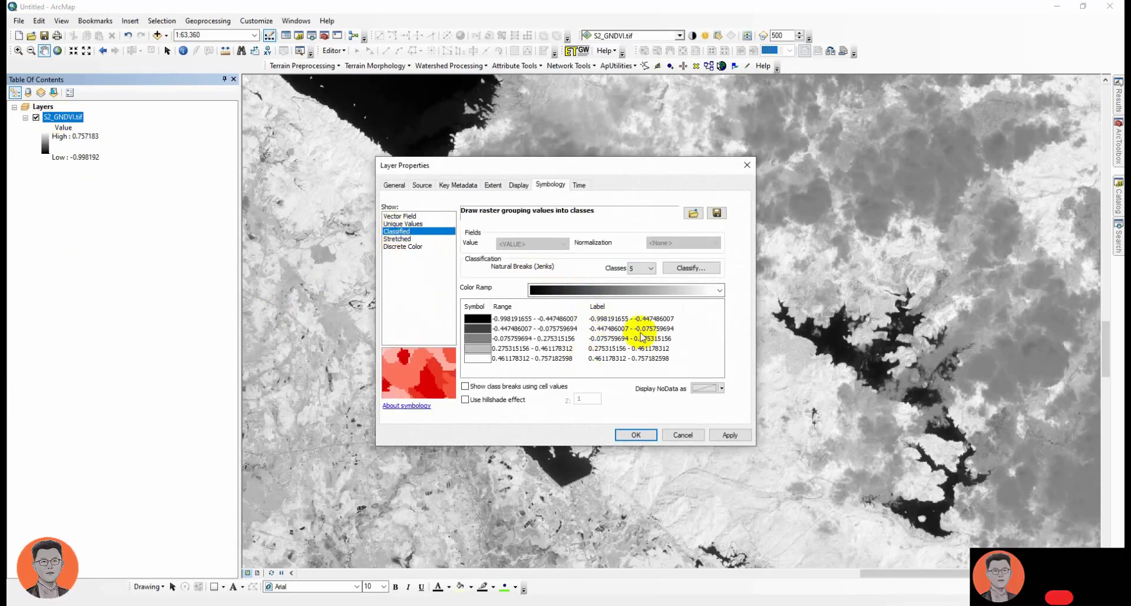
pyautogui.click(644, 308)
pyautogui.click(672, 323)
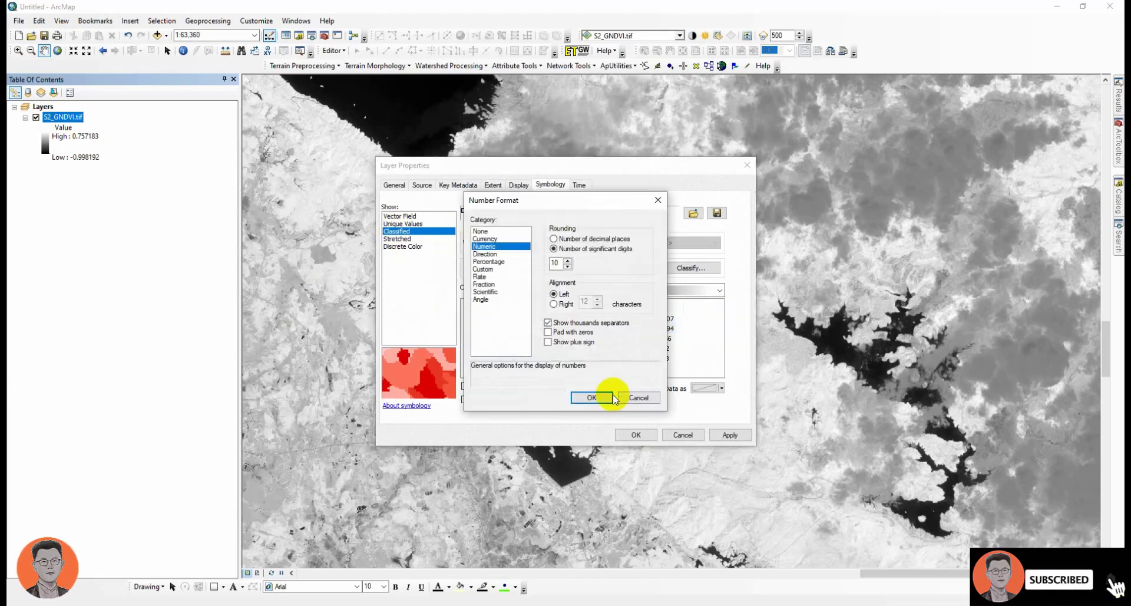
pyautogui.doubleClick(555, 263)
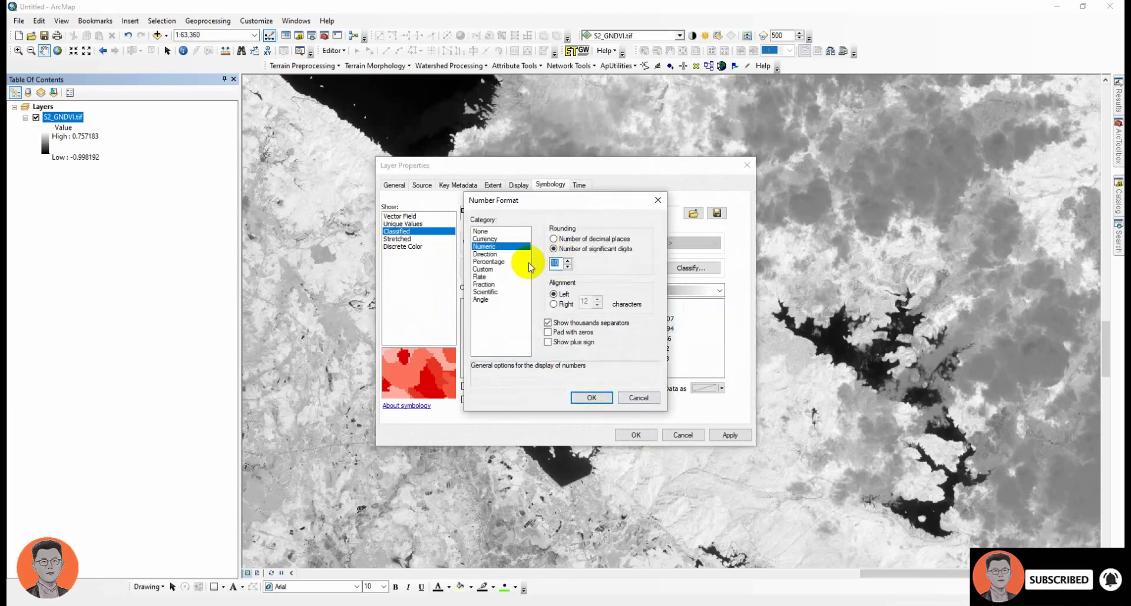
pyautogui.write('2')
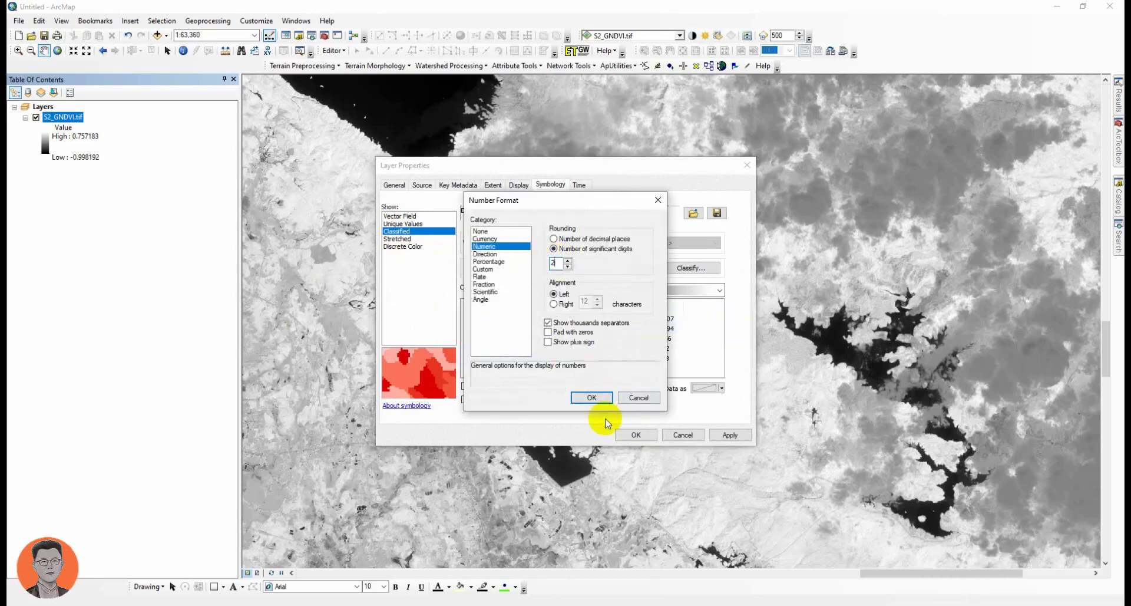
pyautogui.click(590, 397)
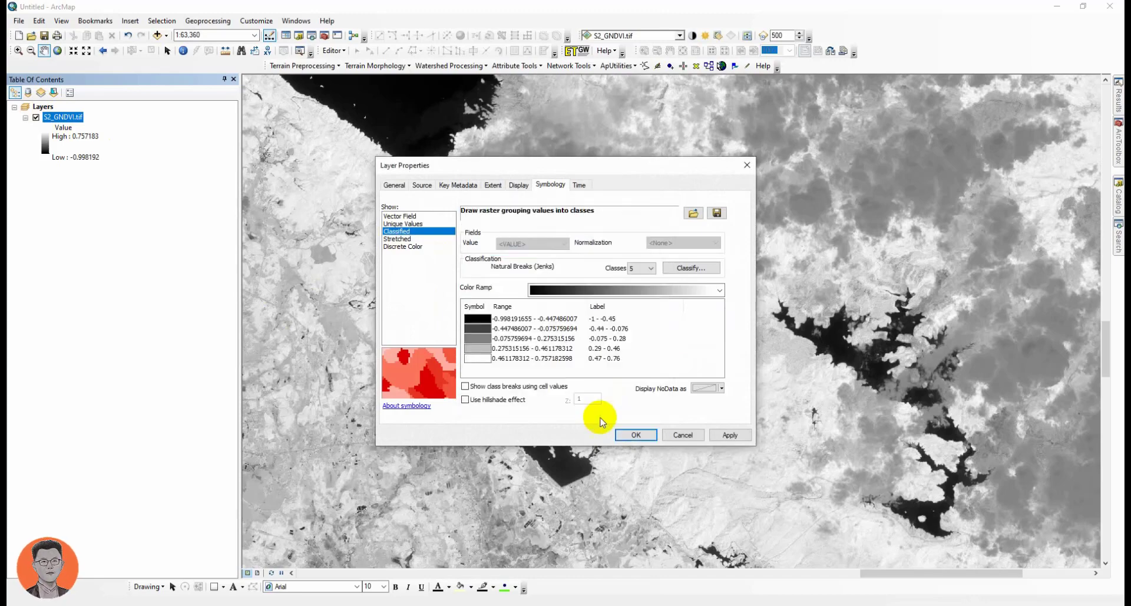
pyautogui.click(636, 436)
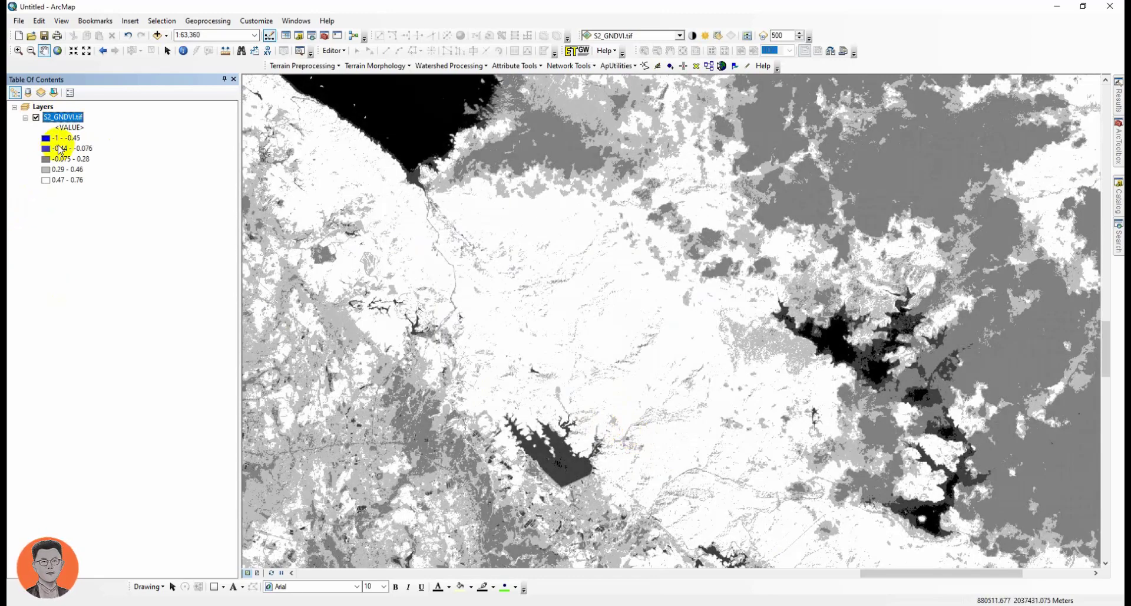
# - Apply the green-yellow-red color ramp to the S2_GNDVI.tif classes and recolor the highest class, 0.47 - 0.76, green
pyautogui.doubleClick(63, 122)
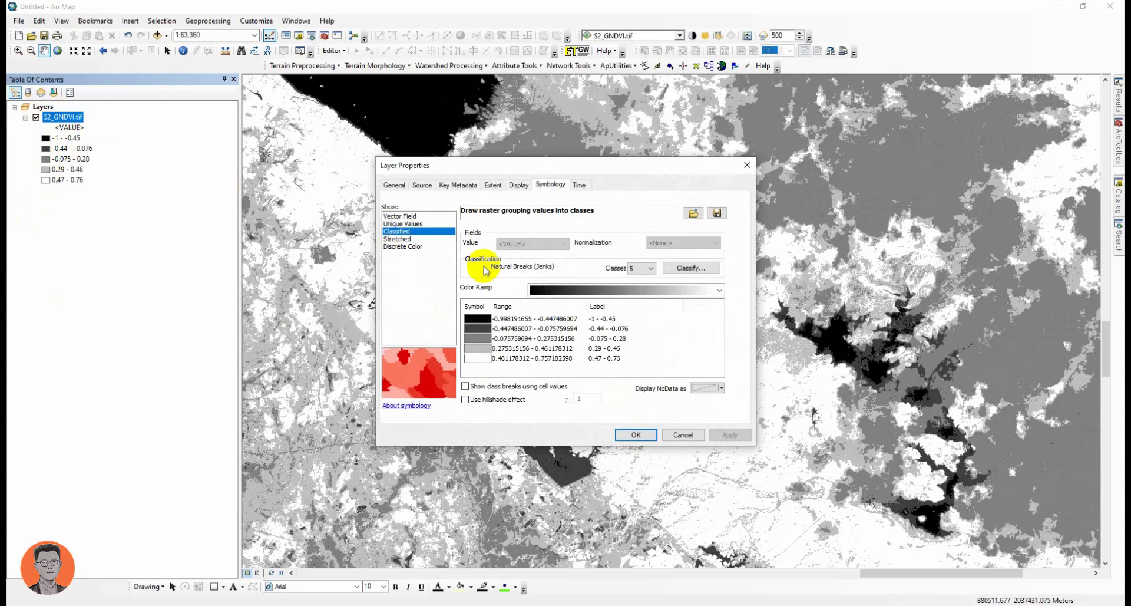
pyautogui.click(720, 290)
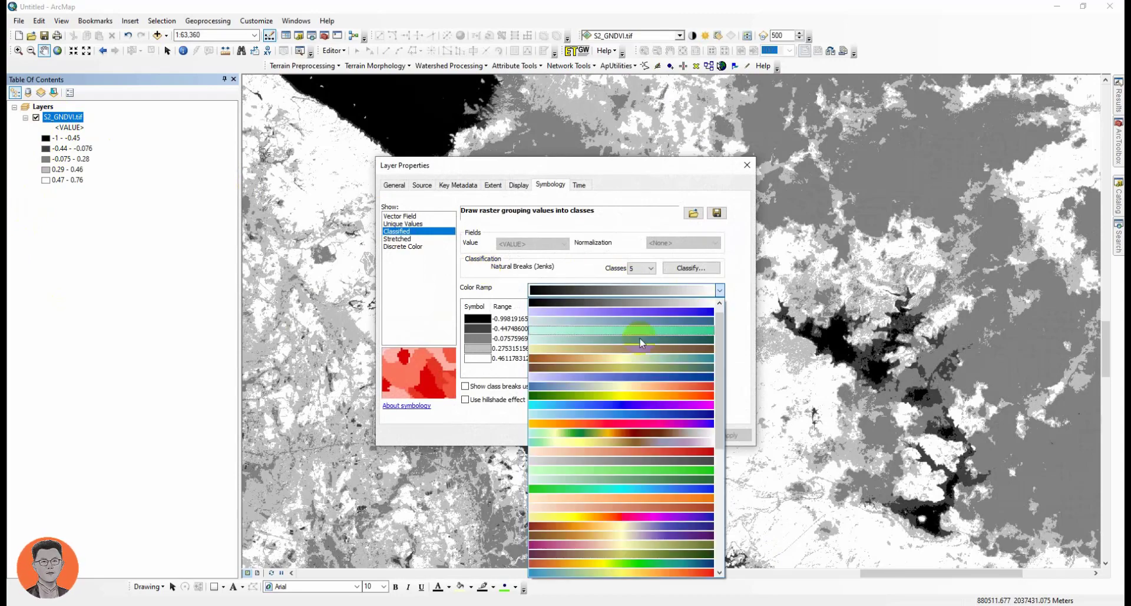
pyautogui.click(601, 395)
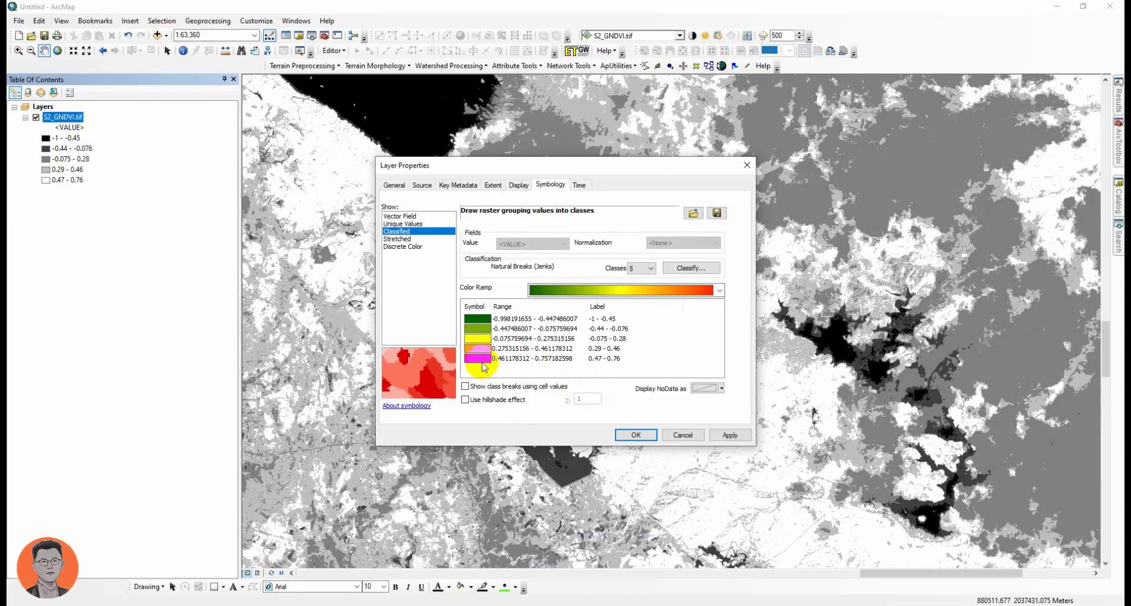
pyautogui.click(477, 360)
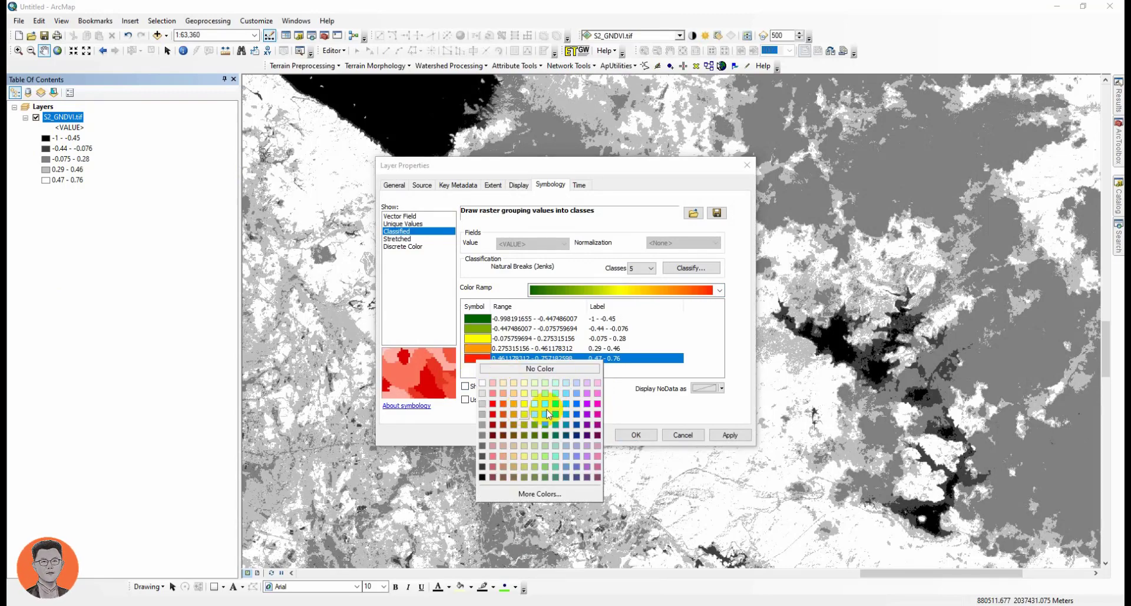
pyautogui.click(543, 426)
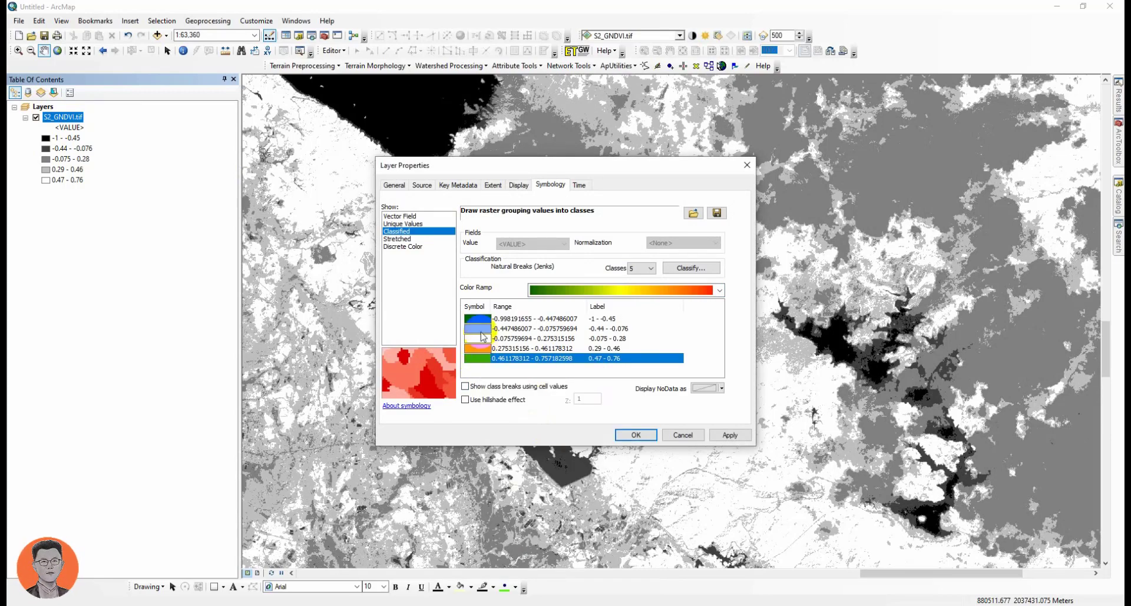
# - Color the lowest GNDVI class, -1 - -0.45, dark blue
pyautogui.click(478, 329)
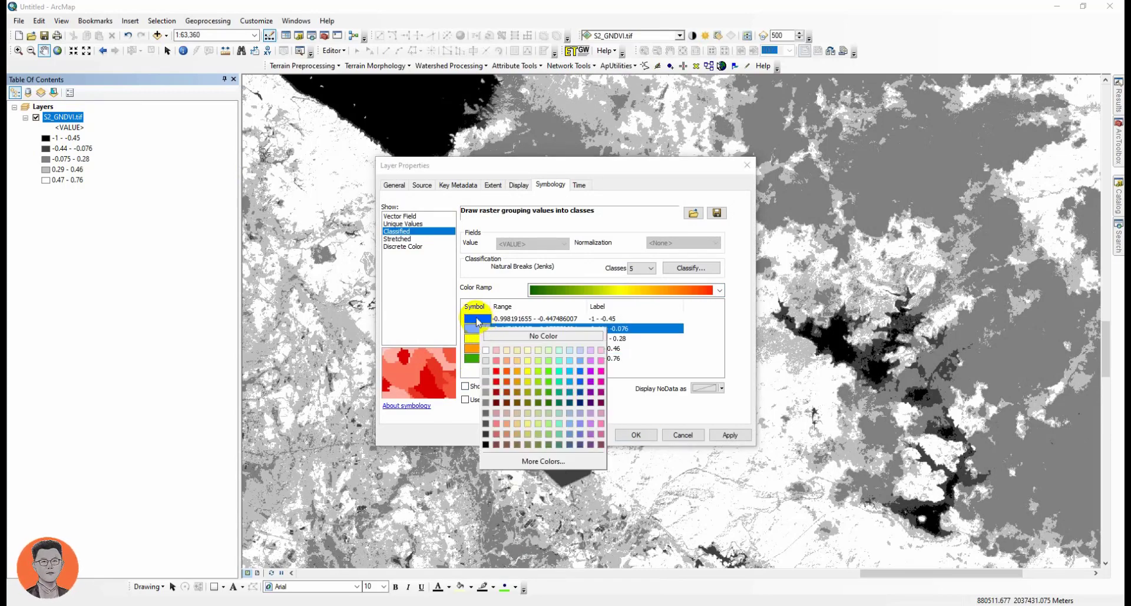
pyautogui.click(528, 381)
pyautogui.click(517, 322)
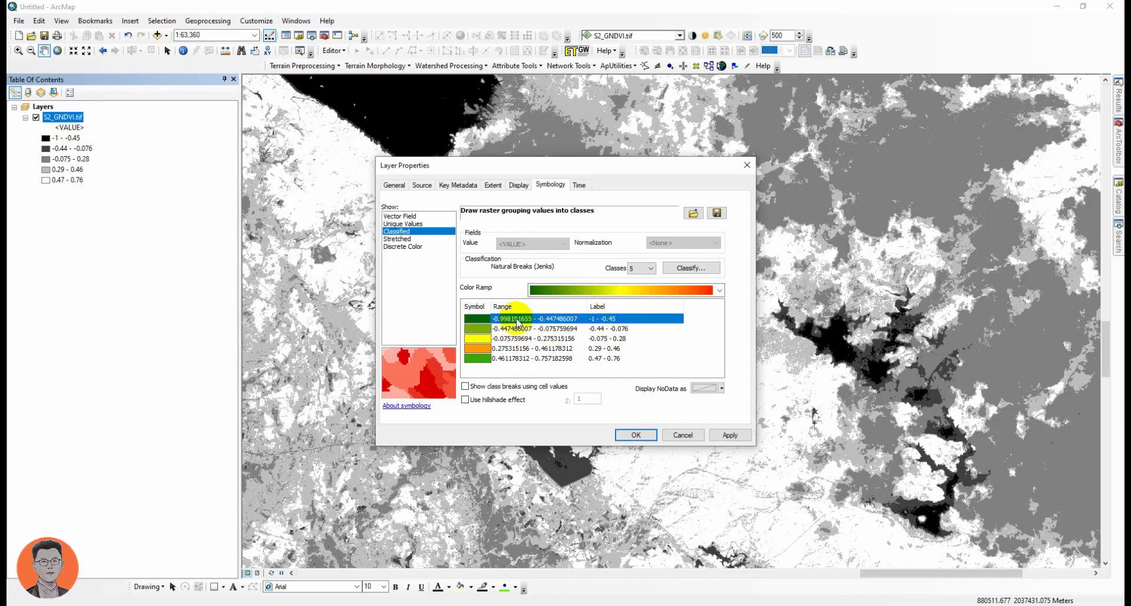
pyautogui.click(477, 318)
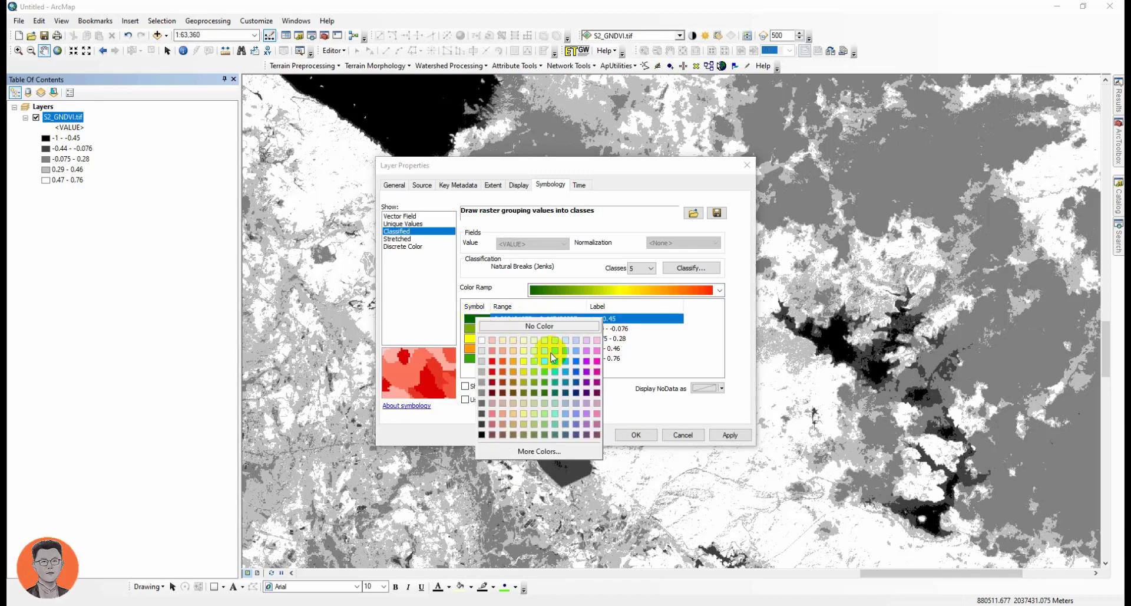
pyautogui.click(577, 383)
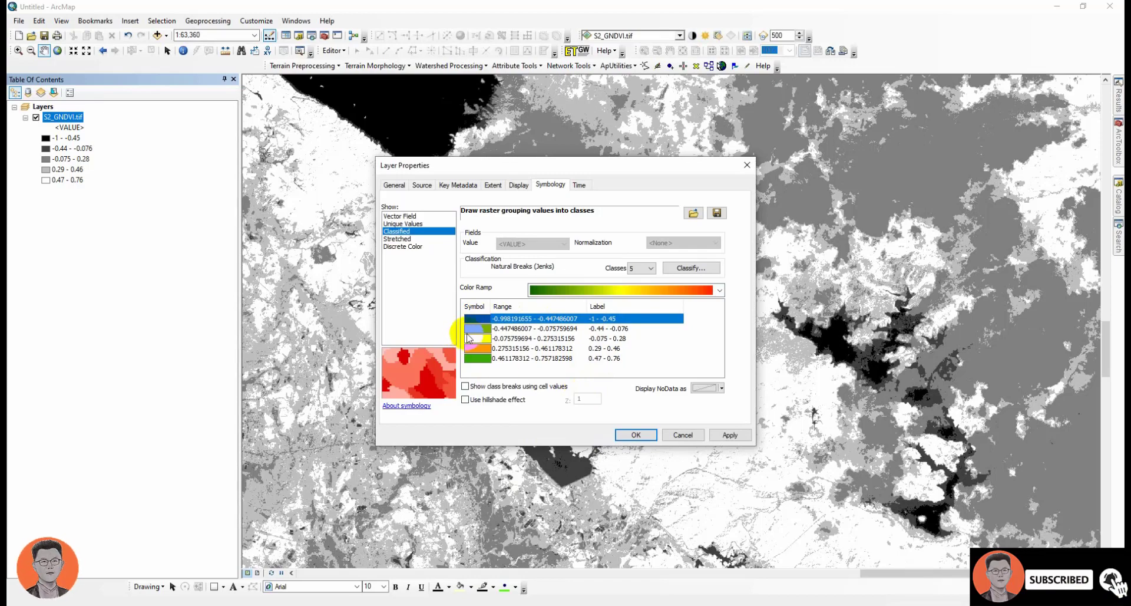
# - Color the -0.44 - -0.076 class light red and the 0.29 - 0.46 class orange, and apply the symbology to the map
pyautogui.click(484, 330)
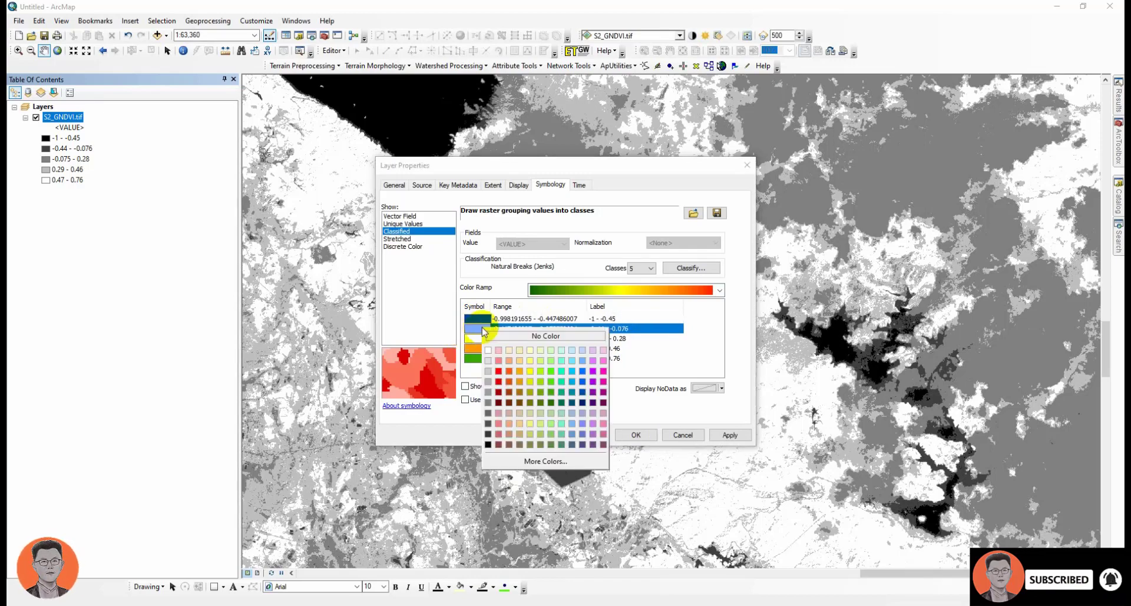
pyautogui.click(499, 361)
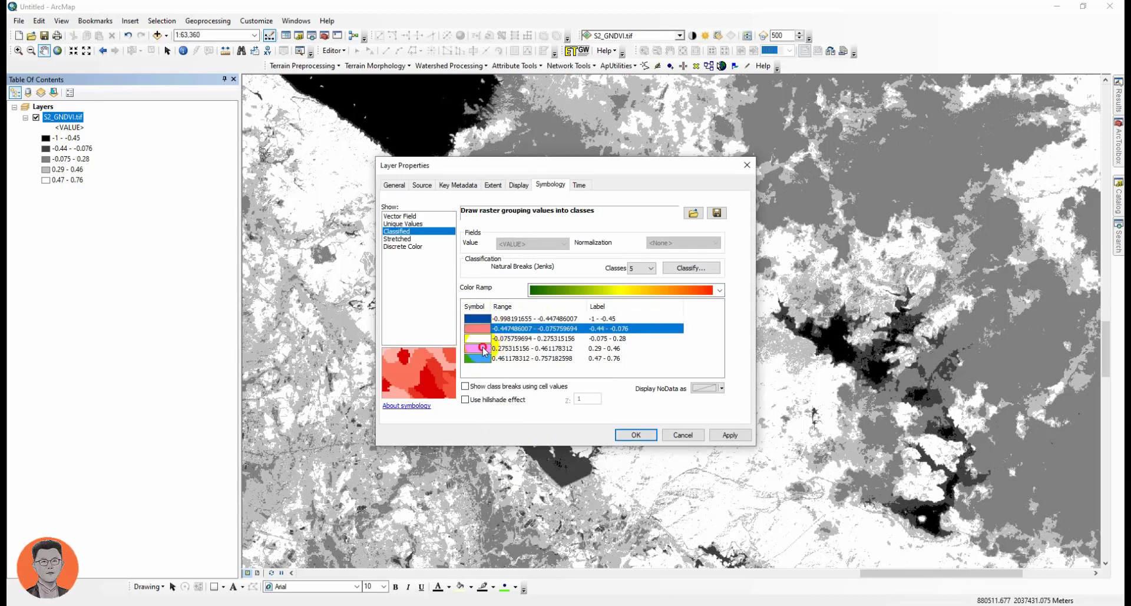
pyautogui.click(485, 351)
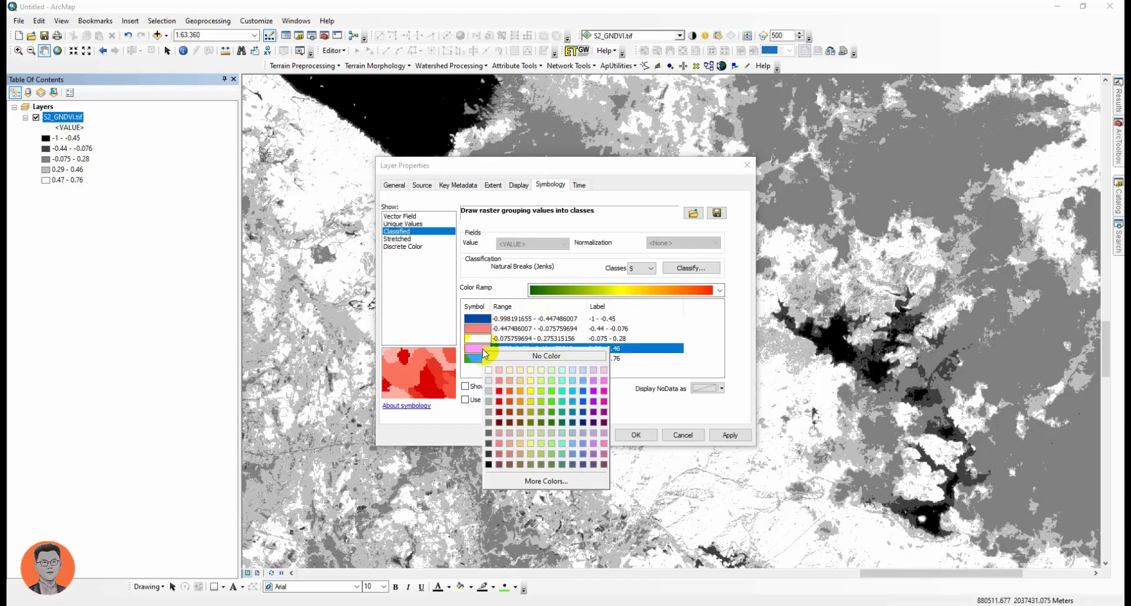
pyautogui.click(523, 392)
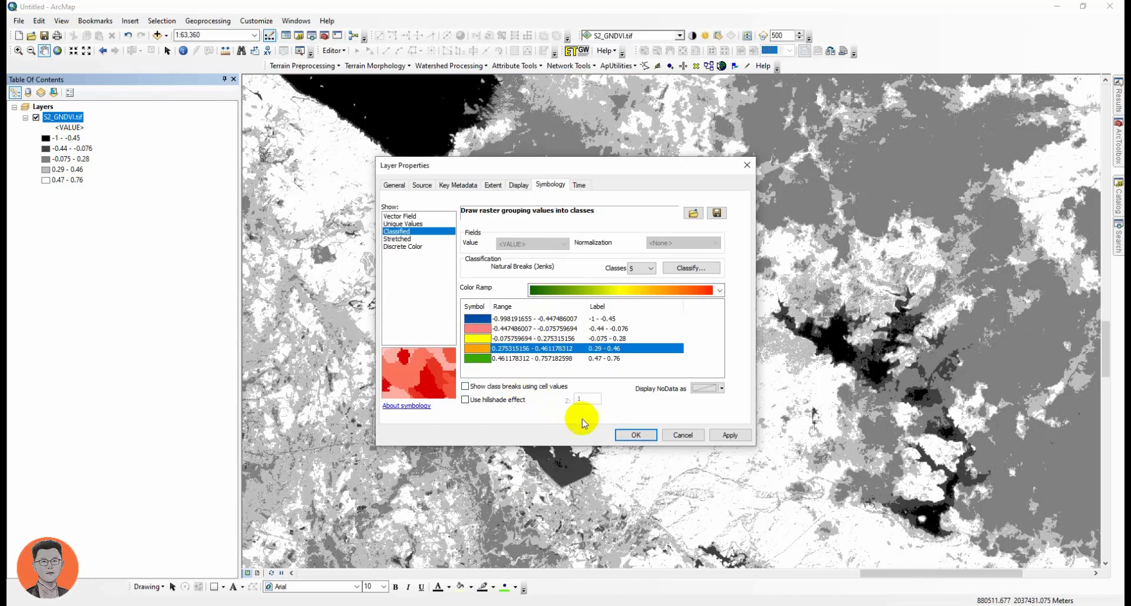
pyautogui.click(627, 434)
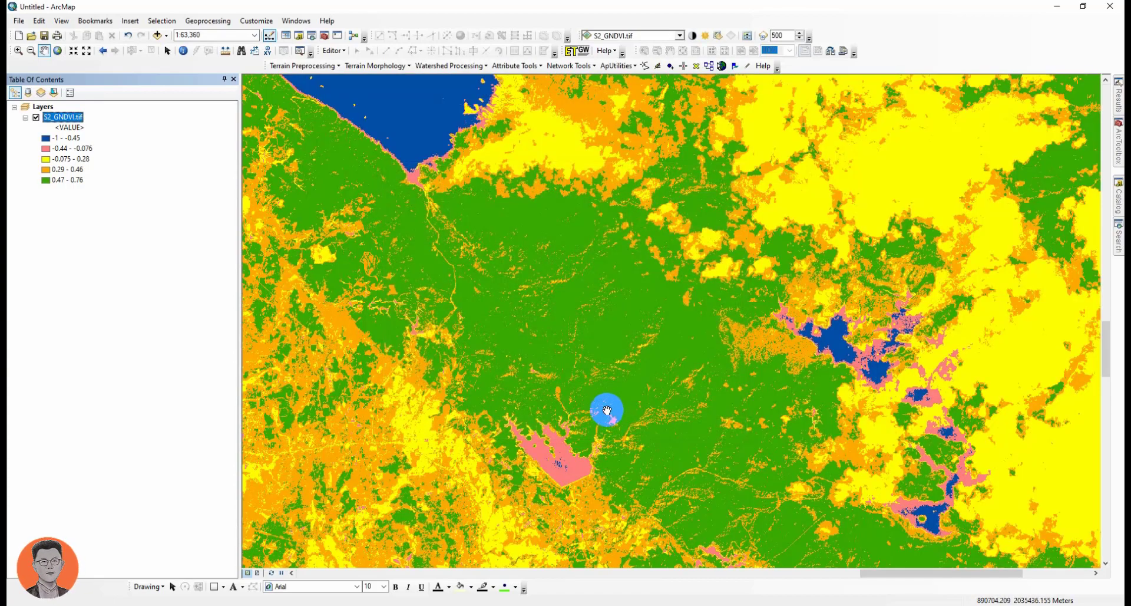
# - Examine the classified raster along the river and the large reservoir's shoreline to judge the class colors
pyautogui.scroll(2, 607, 410)
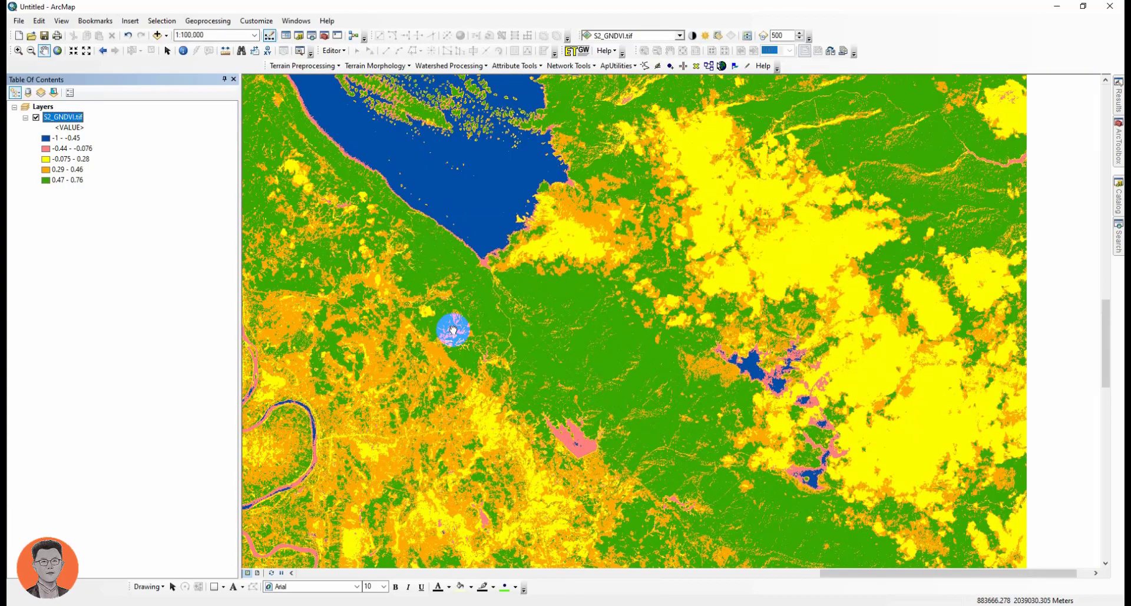
pyautogui.moveTo(453, 330); pyautogui.dragTo(753, 328)
pyautogui.moveTo(538, 260); pyautogui.dragTo(609, 297)
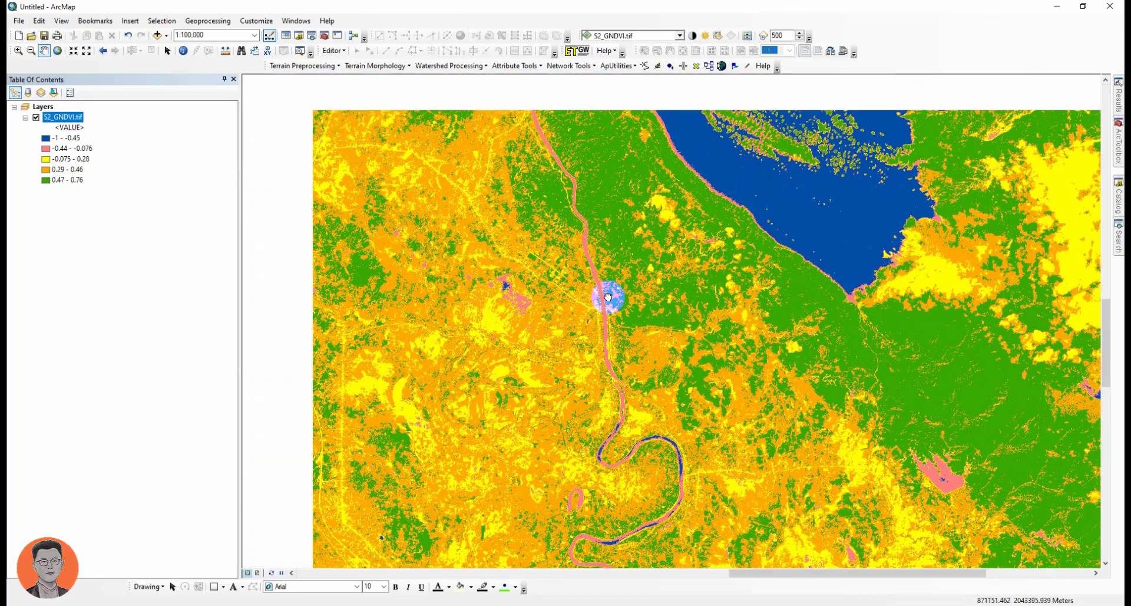
pyautogui.scroll(-1, 610, 298)
pyautogui.scroll(-2, 677, 293)
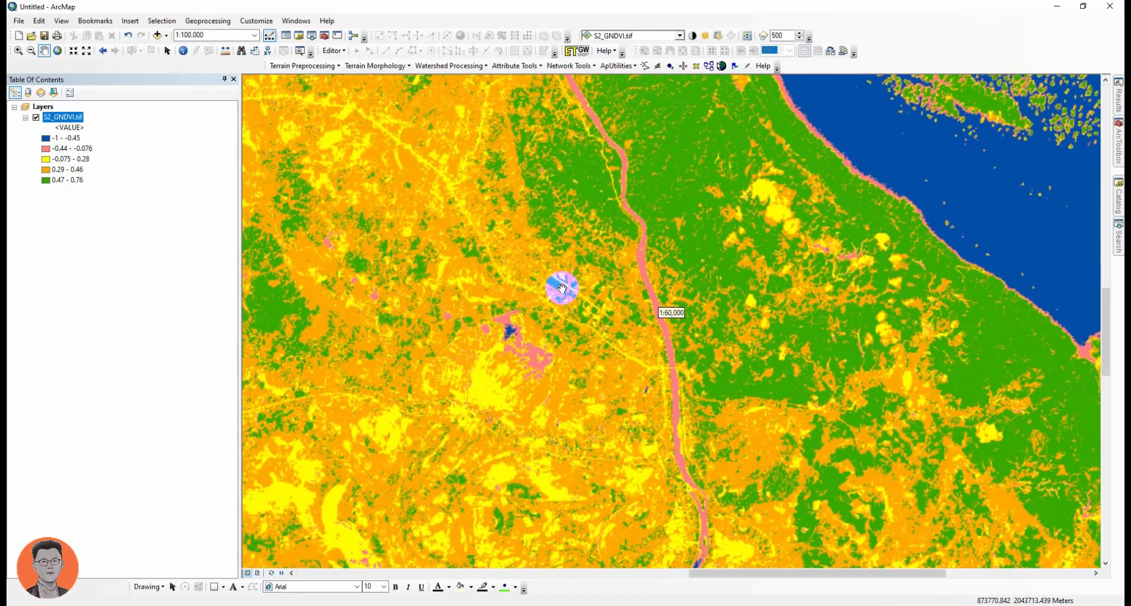
pyautogui.moveTo(550, 185); pyautogui.dragTo(517, 369)
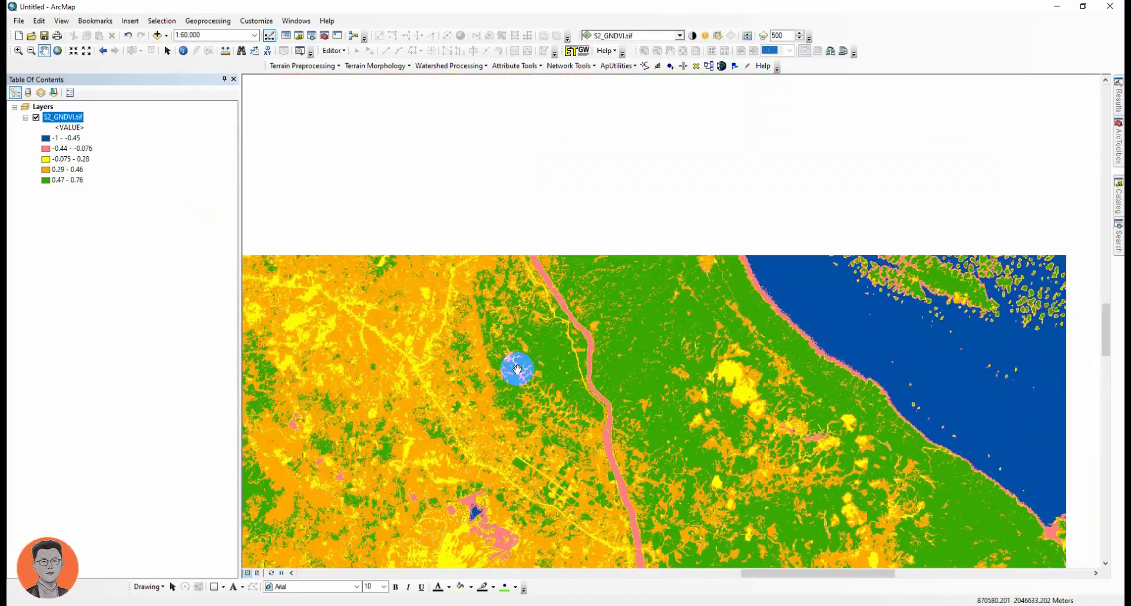
pyautogui.moveTo(518, 222); pyautogui.dragTo(525, 275)
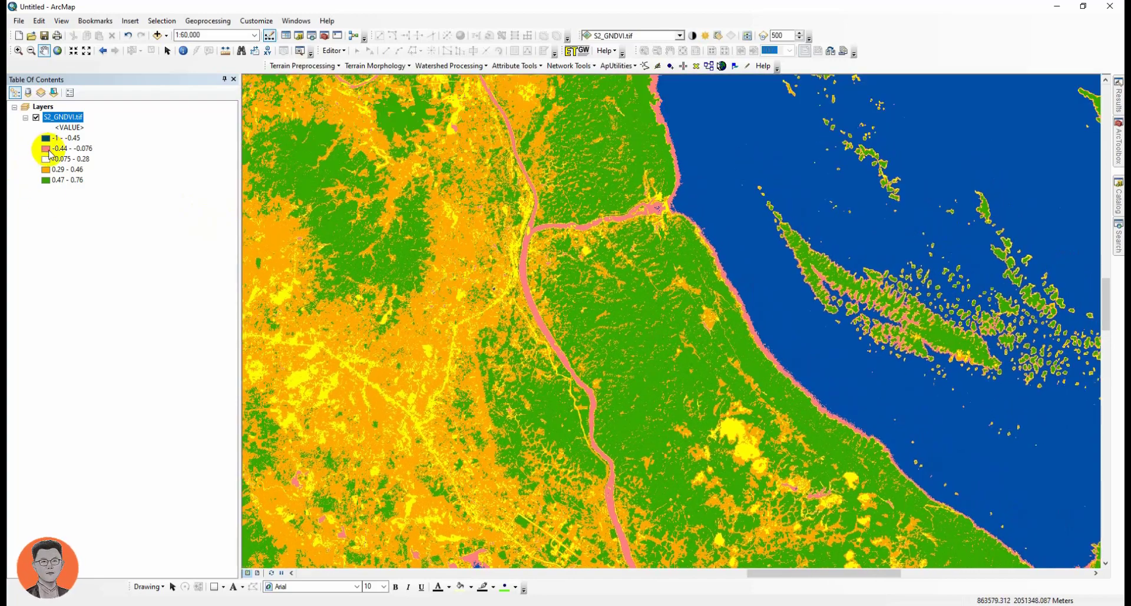
# - Recolor the -0.44 - -0.076 class the same dark blue as the lowest class and apply the symbology
pyautogui.doubleClick(57, 117)
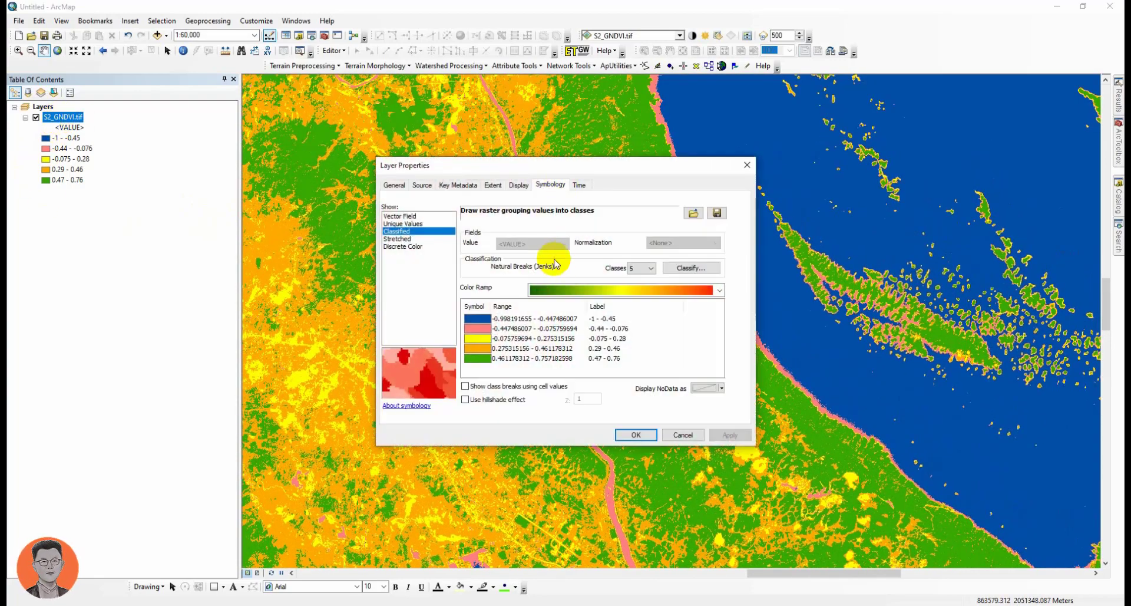
pyautogui.click(471, 330)
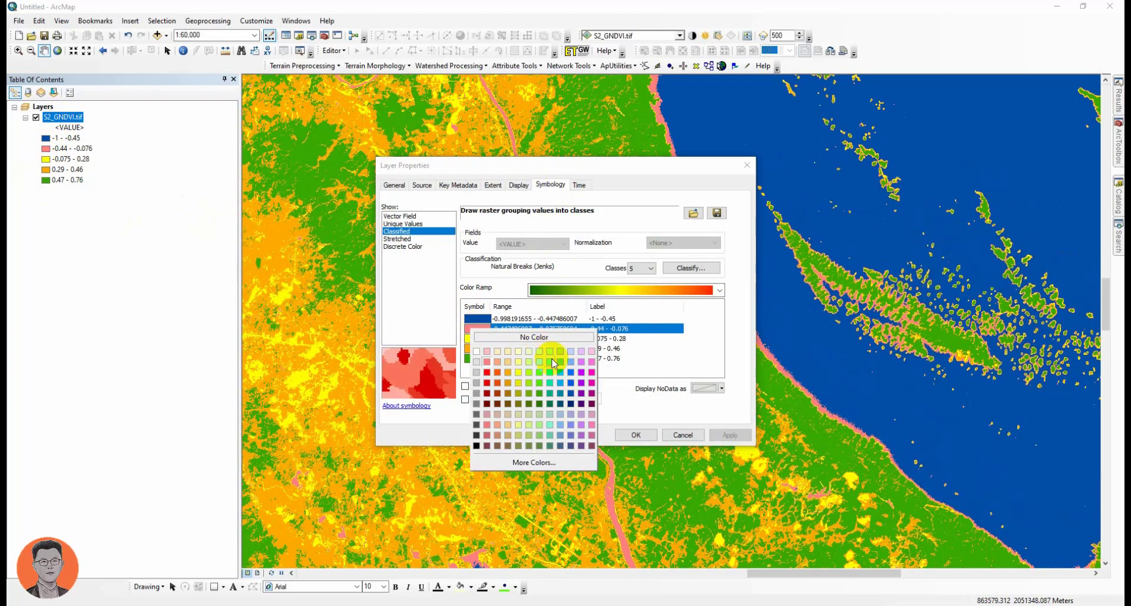
pyautogui.click(574, 383)
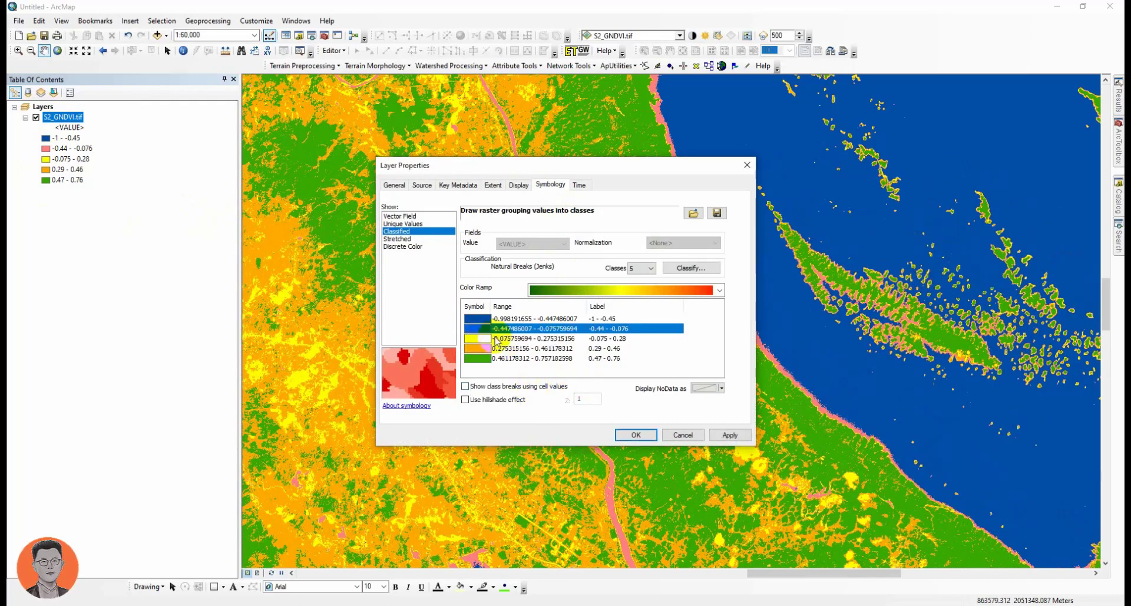
pyautogui.click(477, 319)
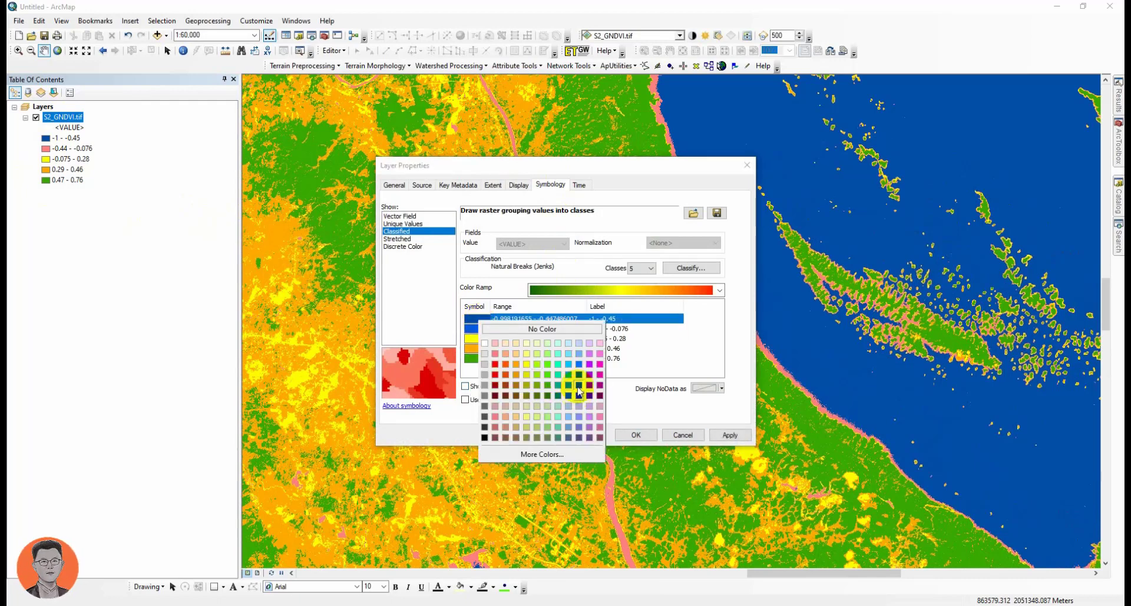
pyautogui.click(579, 387)
pyautogui.click(475, 328)
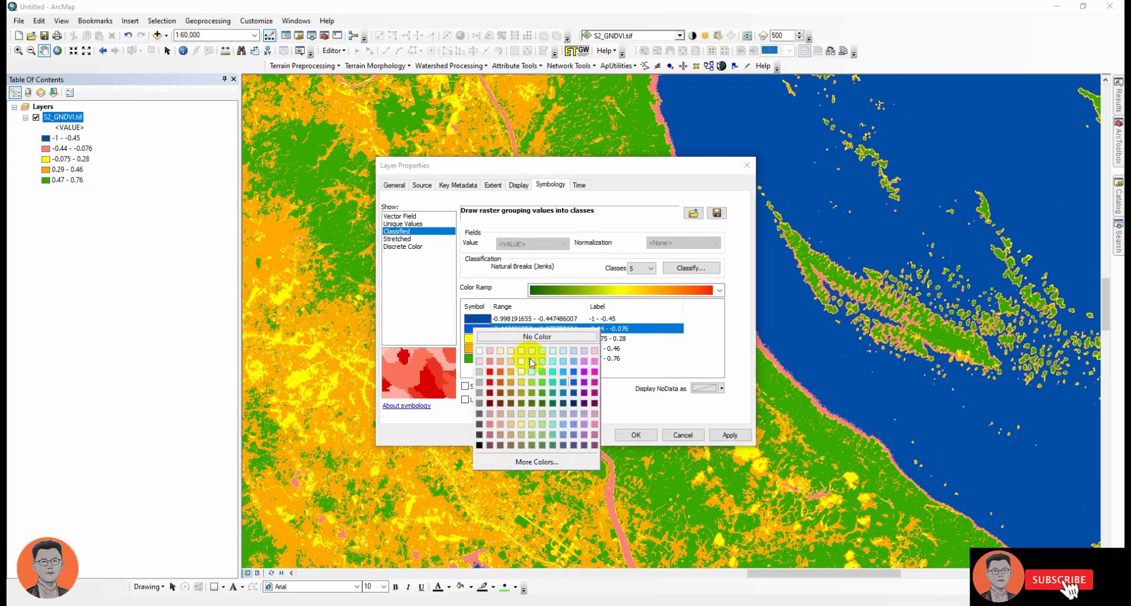
pyautogui.click(567, 393)
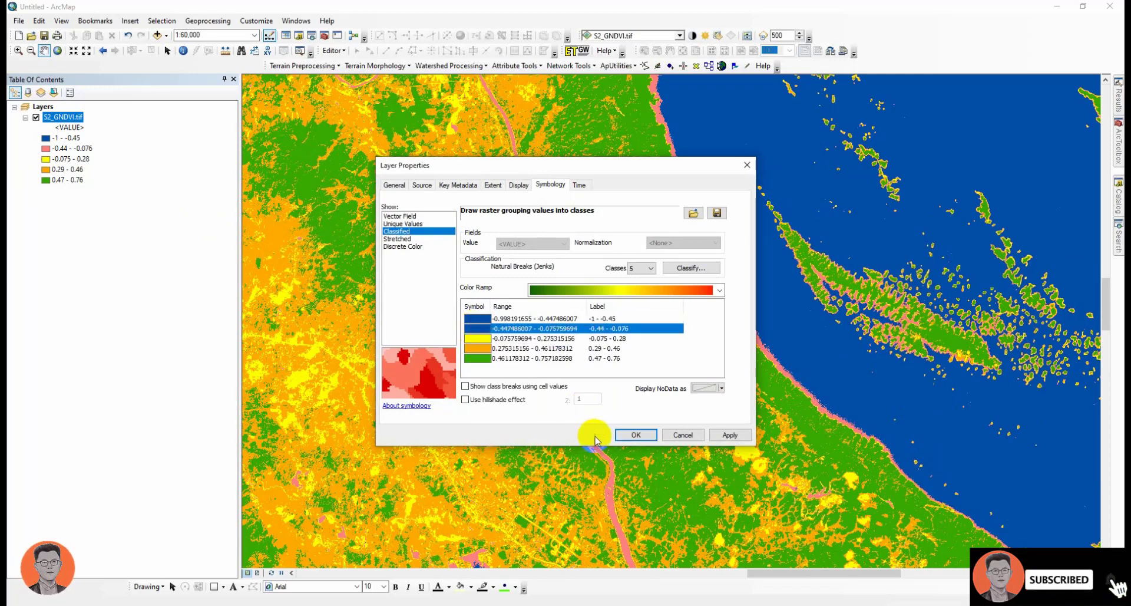
pyautogui.click(636, 434)
# - Examine the recolored water areas around the river and the large reservoir, out to the raster's full width
pyautogui.scroll(-1, 451, 326)
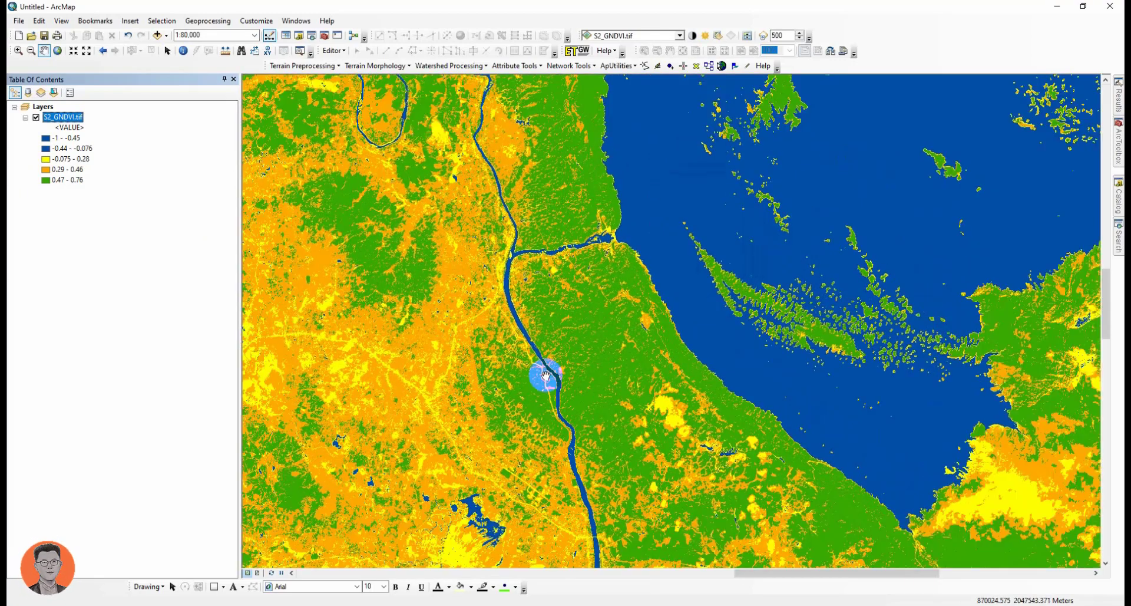
pyautogui.scroll(-2, 614, 430)
pyautogui.moveTo(613, 430); pyautogui.dragTo(663, 394)
pyautogui.moveTo(678, 343); pyautogui.dragTo(480, 434)
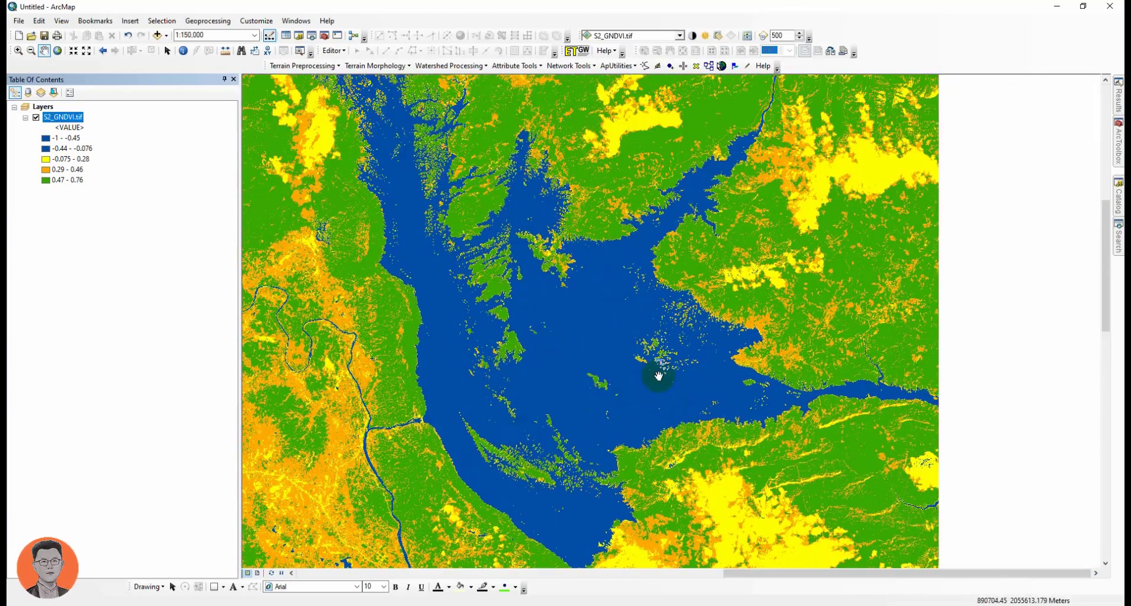
pyautogui.scroll(-1, 660, 379)
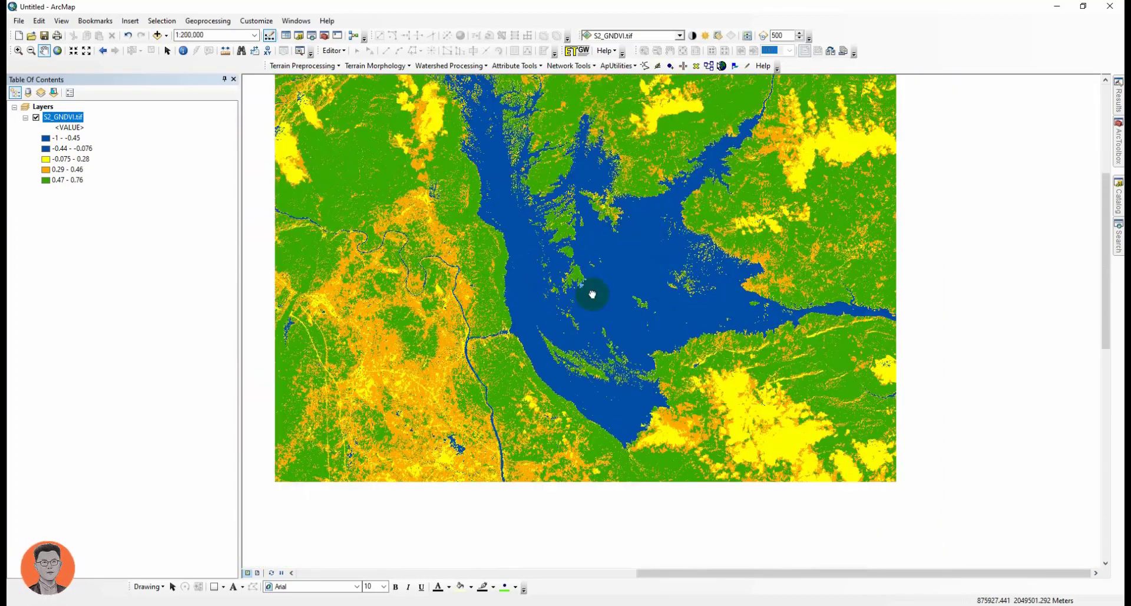
# - Examine the yellow and orange classes across the plain beside the river, out to the raster's edge
pyautogui.moveTo(336, 399); pyautogui.dragTo(531, 320)
pyautogui.scroll(5, 662, 379)
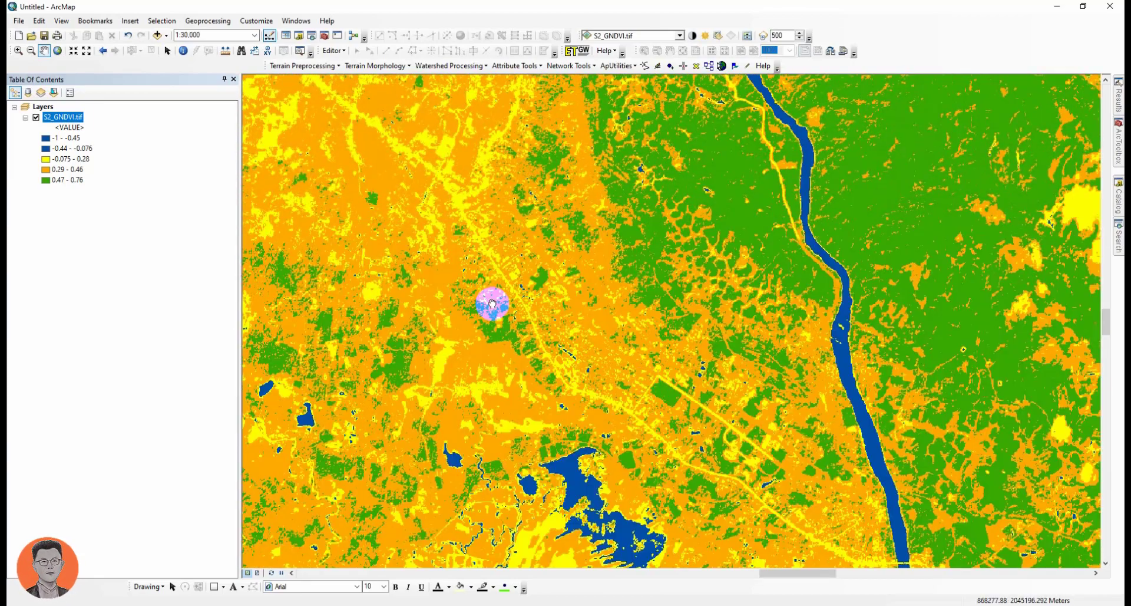
pyautogui.moveTo(493, 303); pyautogui.dragTo(549, 372)
pyautogui.scroll(1, 540, 331)
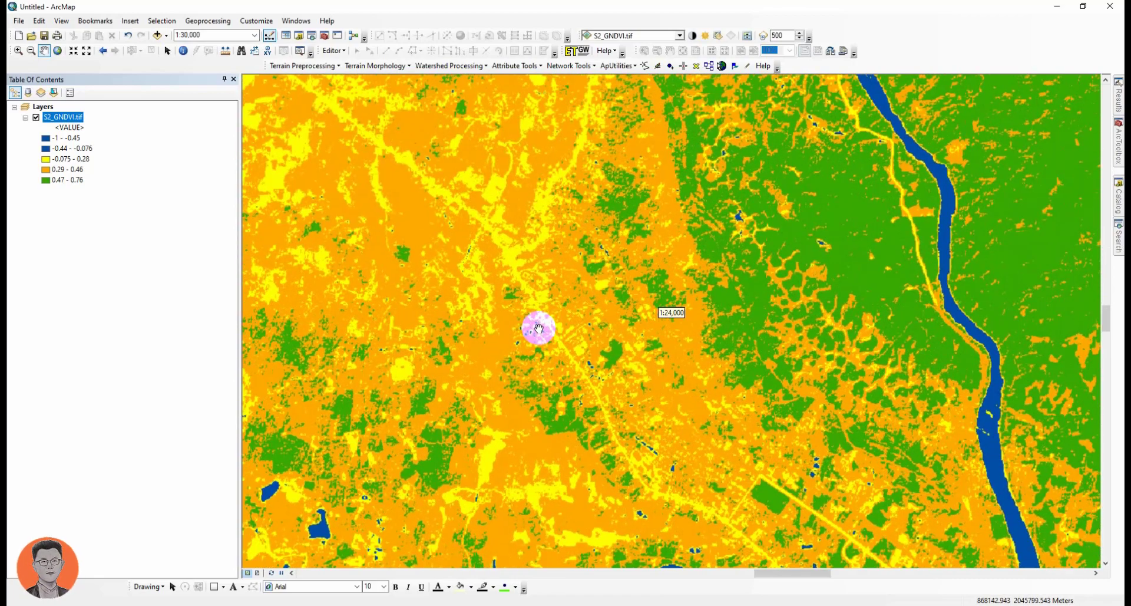
pyautogui.moveTo(495, 286); pyautogui.dragTo(561, 422)
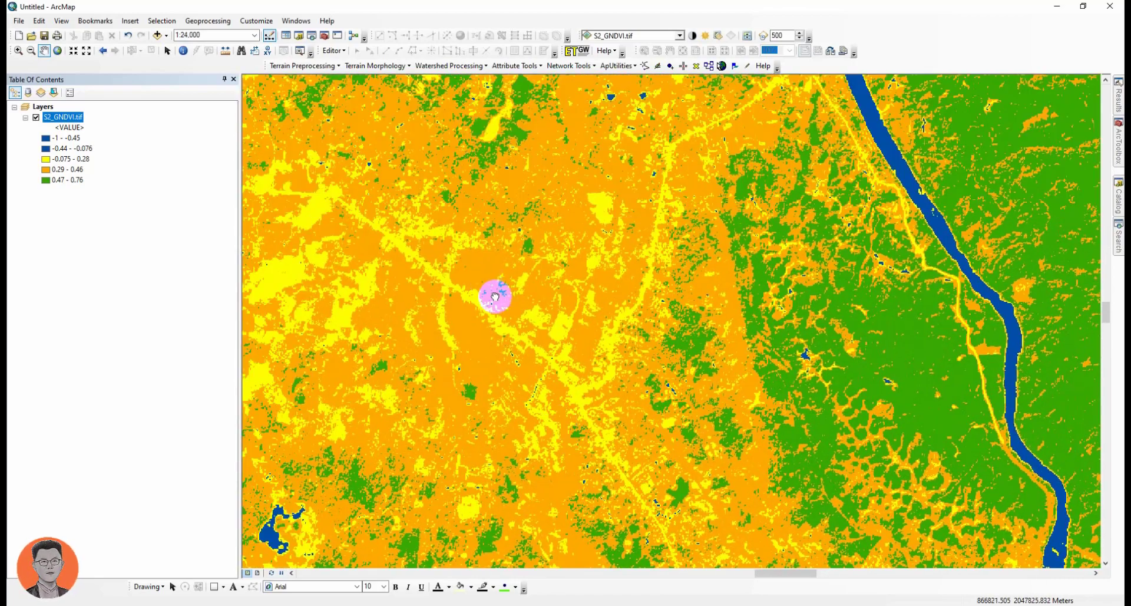
pyautogui.moveTo(495, 295); pyautogui.dragTo(573, 312)
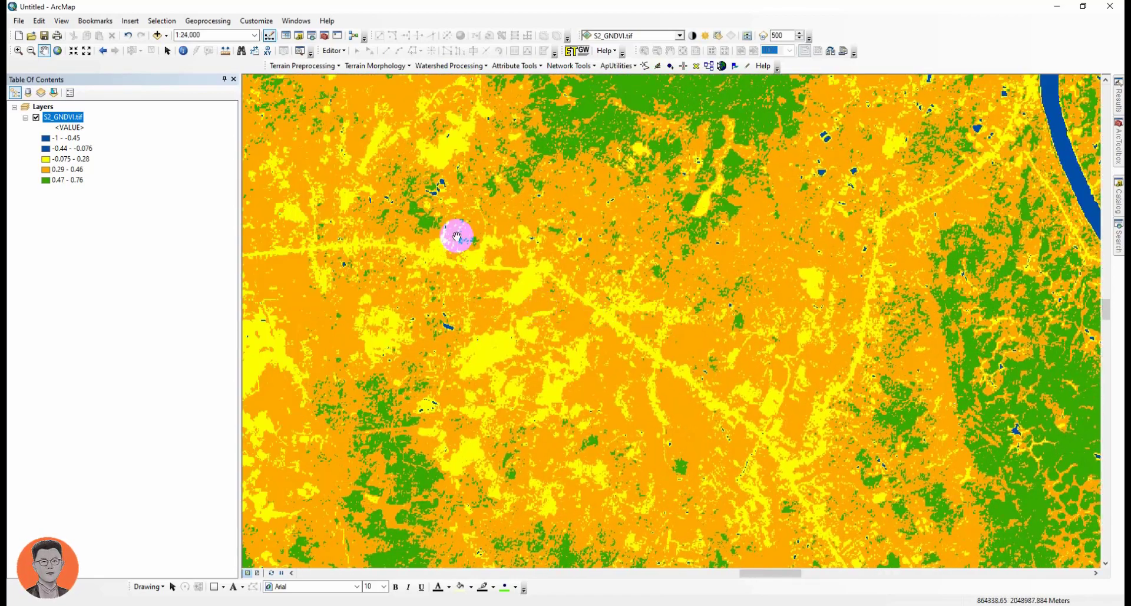
pyautogui.click(167, 36)
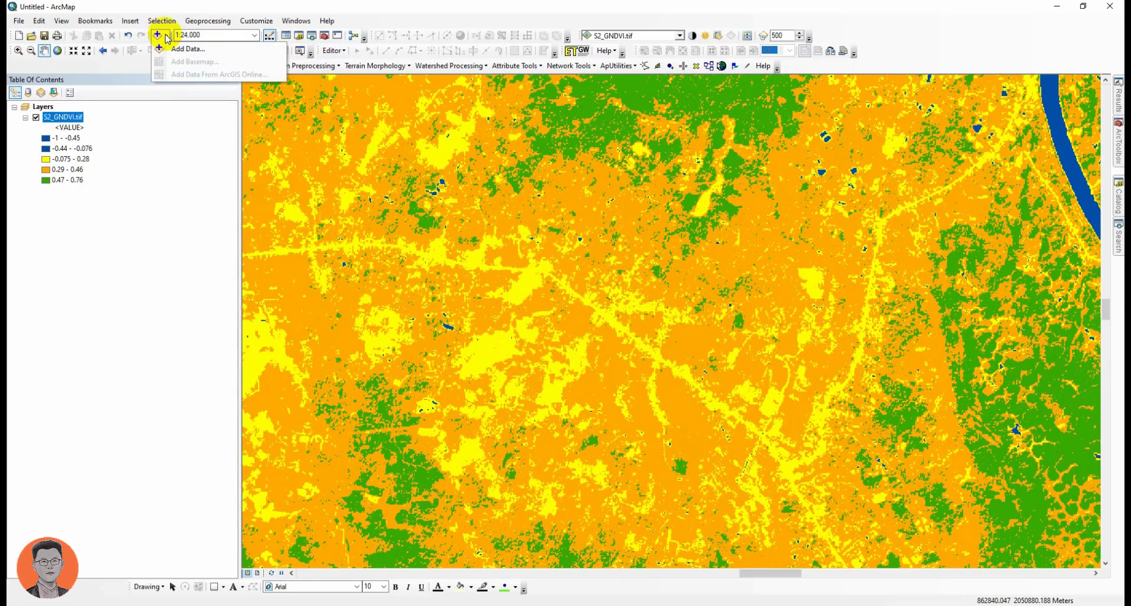
pyautogui.click(167, 169)
pyautogui.scroll(-3, 584, 302)
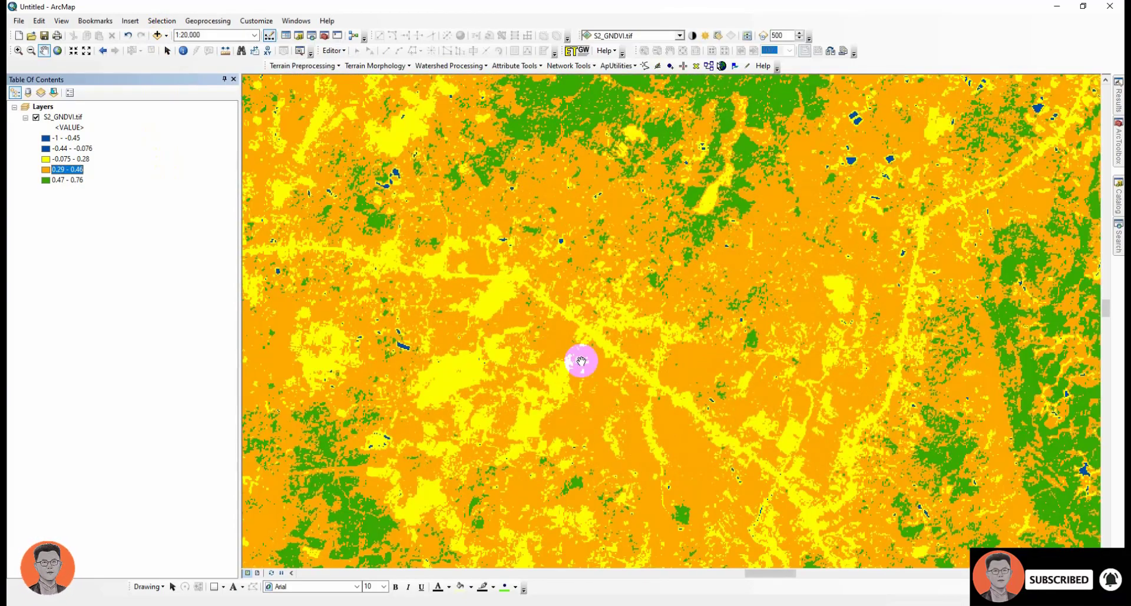
pyautogui.moveTo(581, 360); pyautogui.dragTo(780, 358)
pyautogui.scroll(-1, 648, 295)
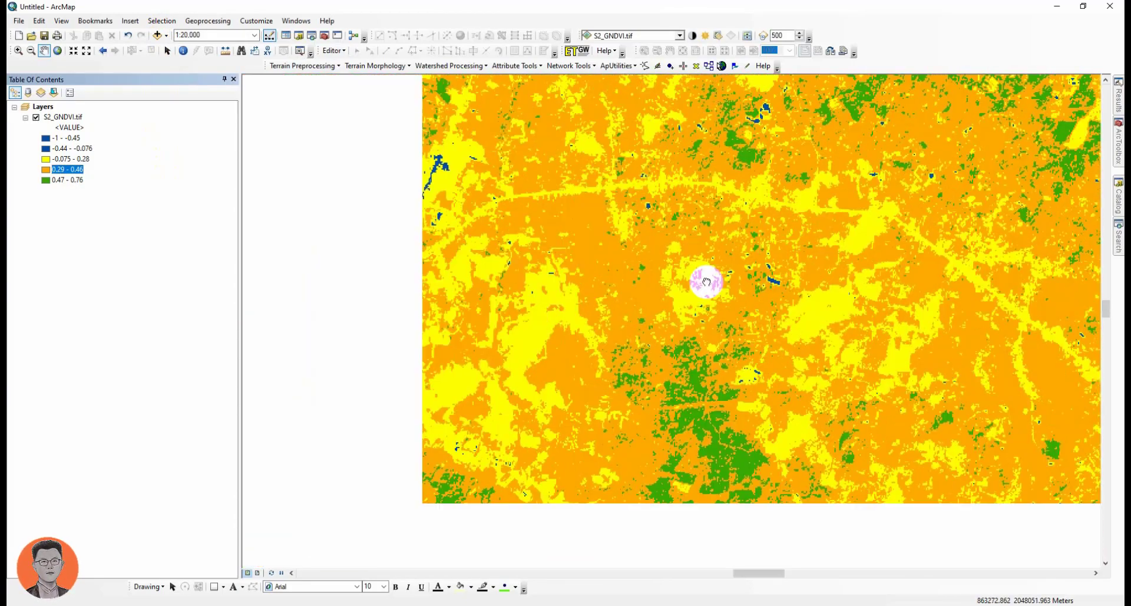
pyautogui.scroll(-1, 572, 347)
pyautogui.moveTo(529, 417); pyautogui.dragTo(662, 268)
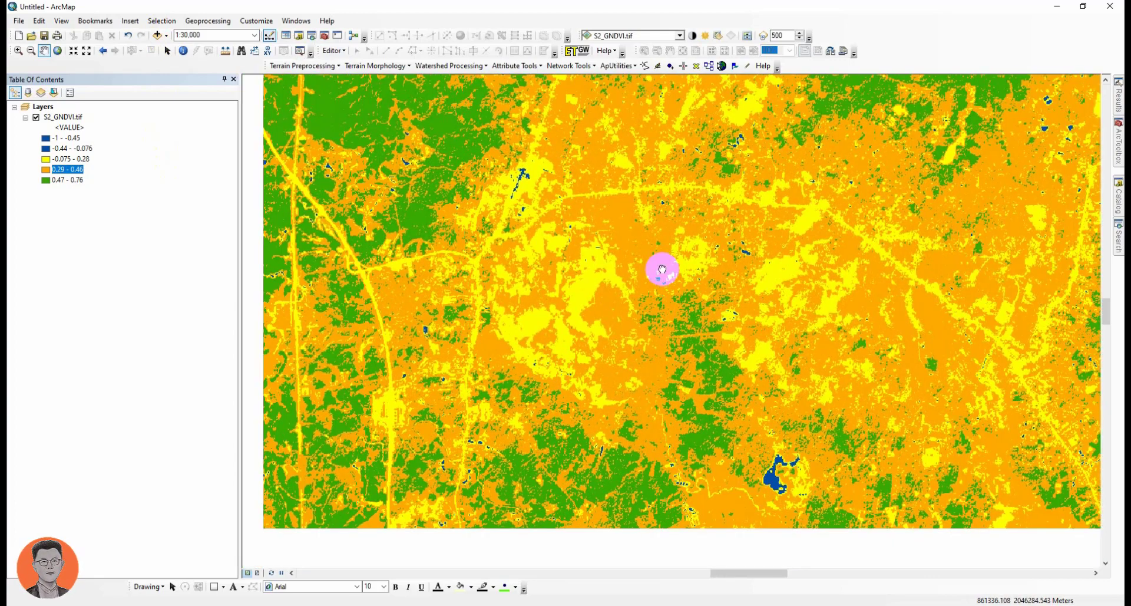
pyautogui.moveTo(497, 384); pyautogui.dragTo(636, 252)
pyautogui.moveTo(569, 362); pyautogui.dragTo(637, 301)
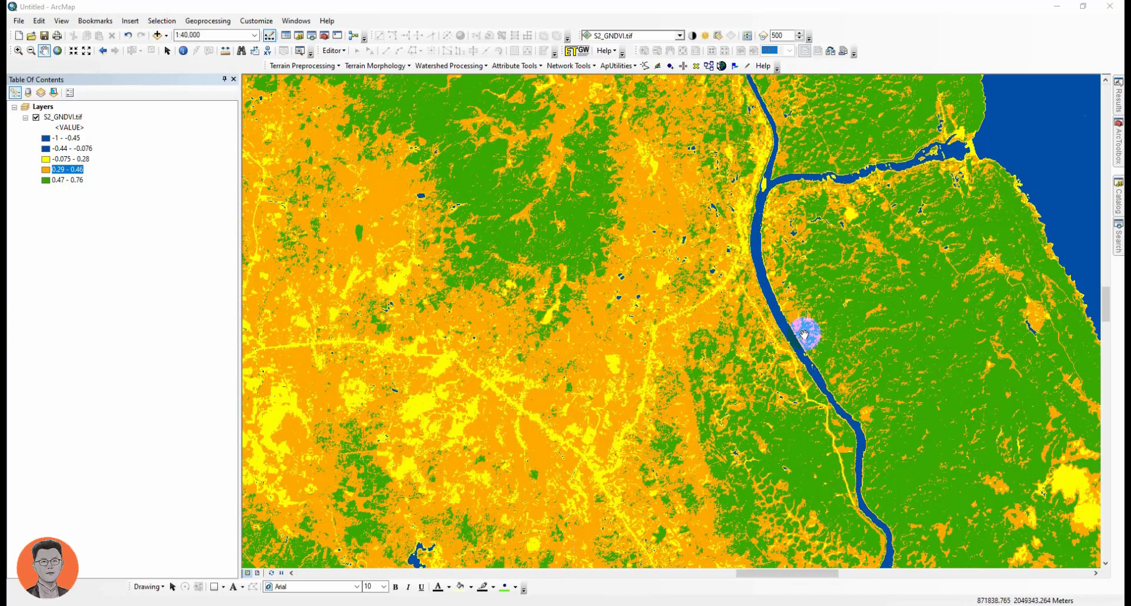
# - Examine how the class colors separate the reservoir, its islands, the large yellow patches and the smaller lakes from vegetation
pyautogui.scroll(2, 581, 442)
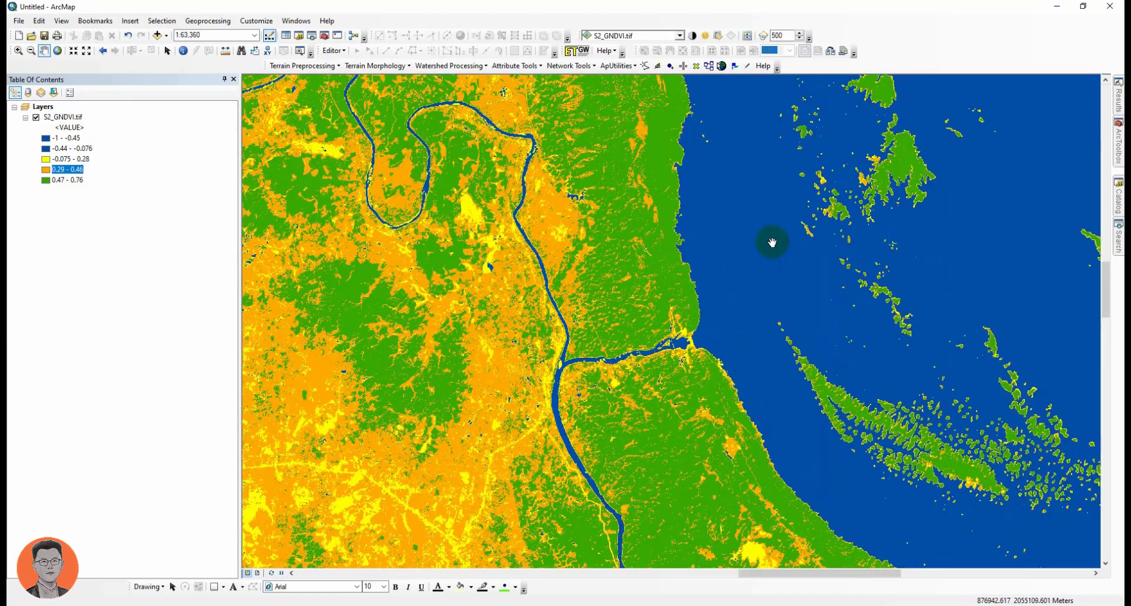
pyautogui.moveTo(770, 242); pyautogui.dragTo(498, 479)
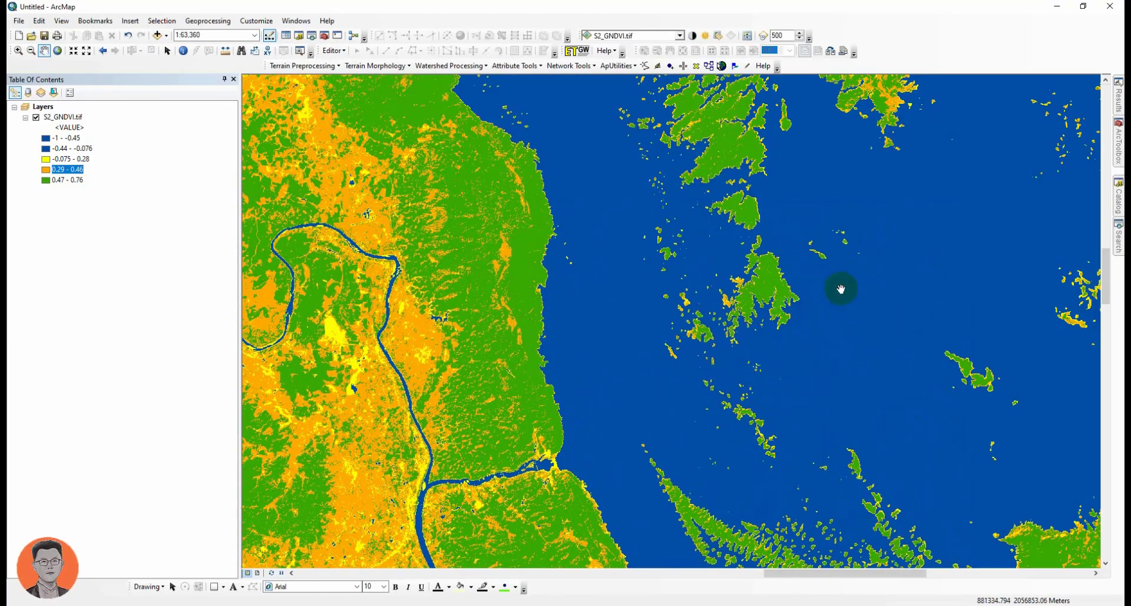
pyautogui.moveTo(841, 288); pyautogui.dragTo(536, 462)
pyautogui.scroll(2, 637, 435)
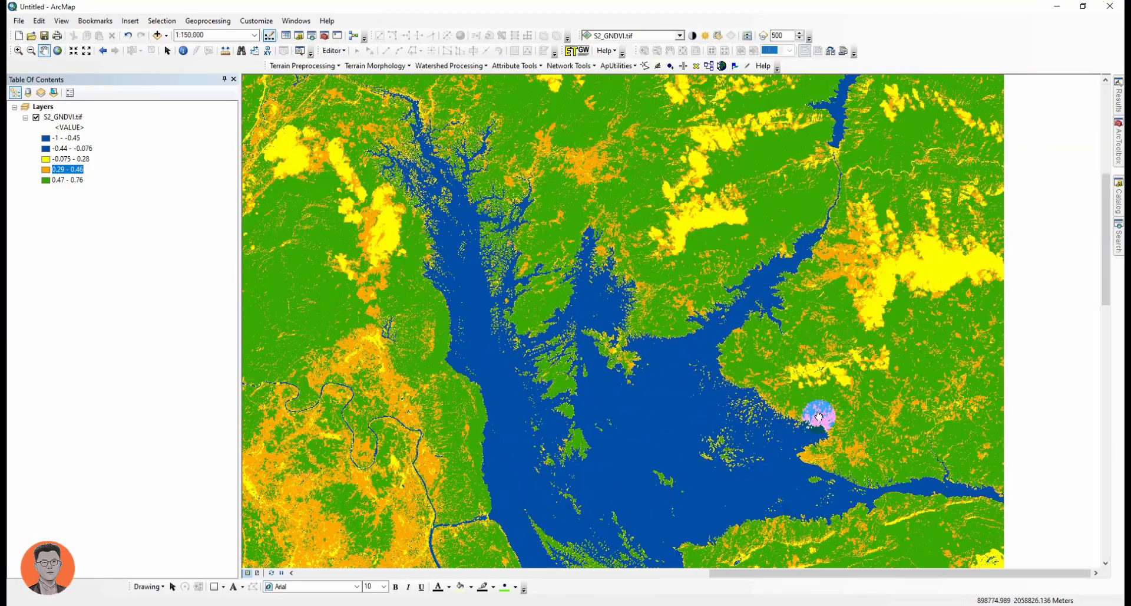
pyautogui.moveTo(816, 411); pyautogui.dragTo(567, 302)
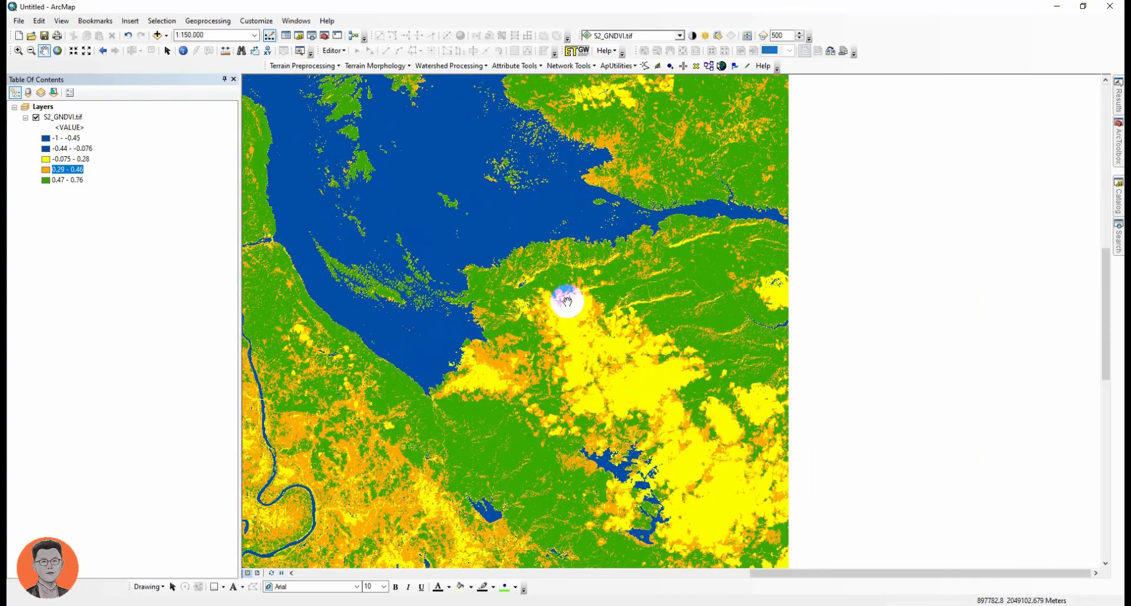
pyautogui.scroll(-3, 567, 301)
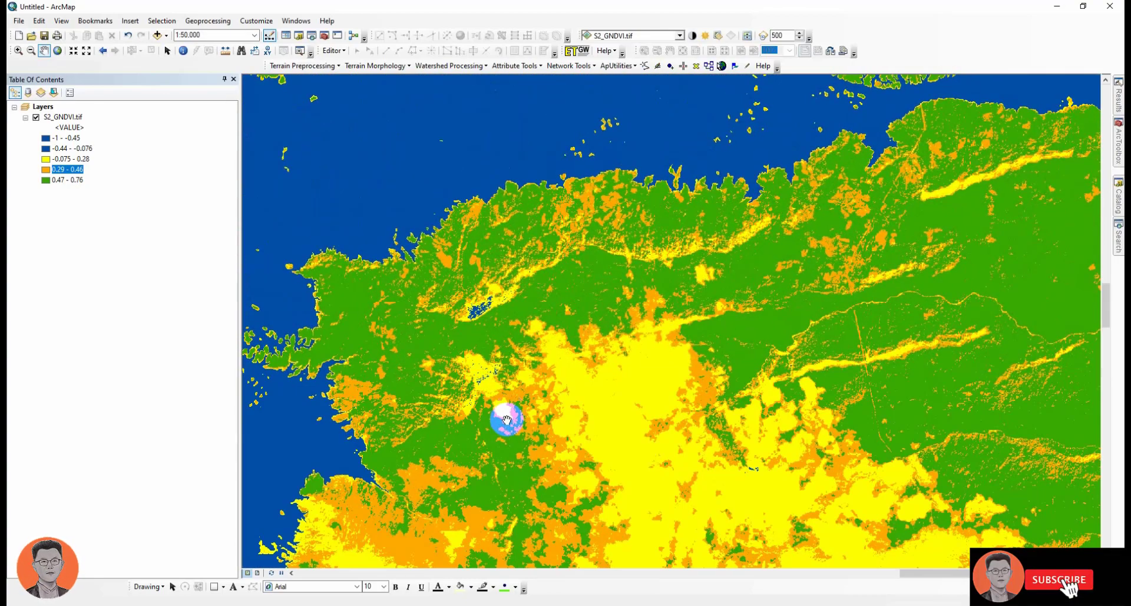
pyautogui.moveTo(512, 412); pyautogui.dragTo(766, 165)
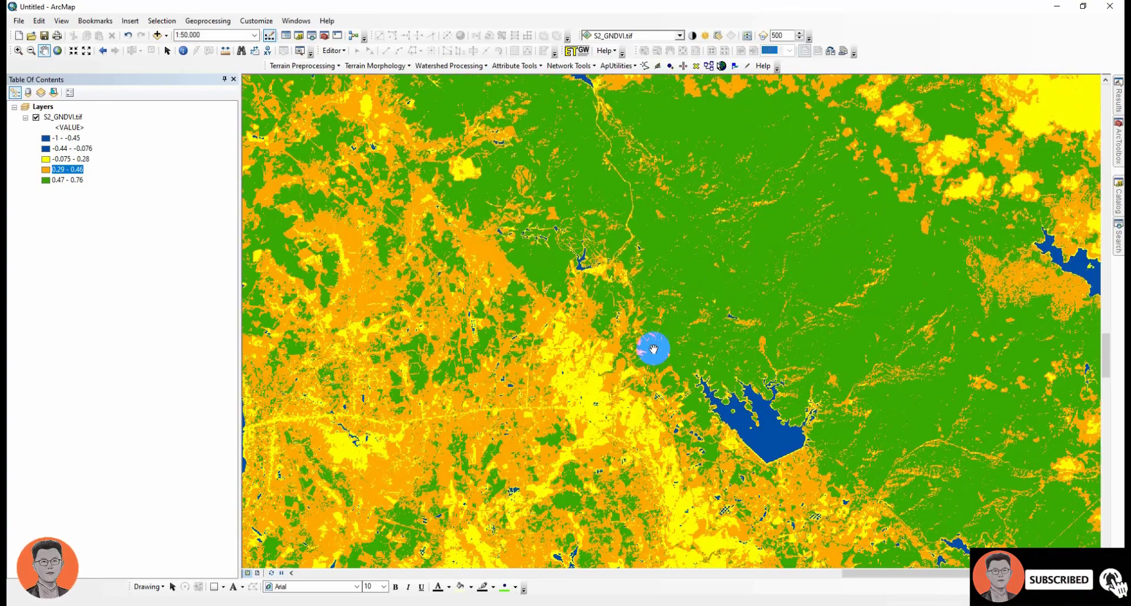
pyautogui.moveTo(686, 396); pyautogui.dragTo(421, 216)
pyautogui.moveTo(530, 365); pyautogui.dragTo(631, 222)
pyautogui.scroll(2, 625, 230)
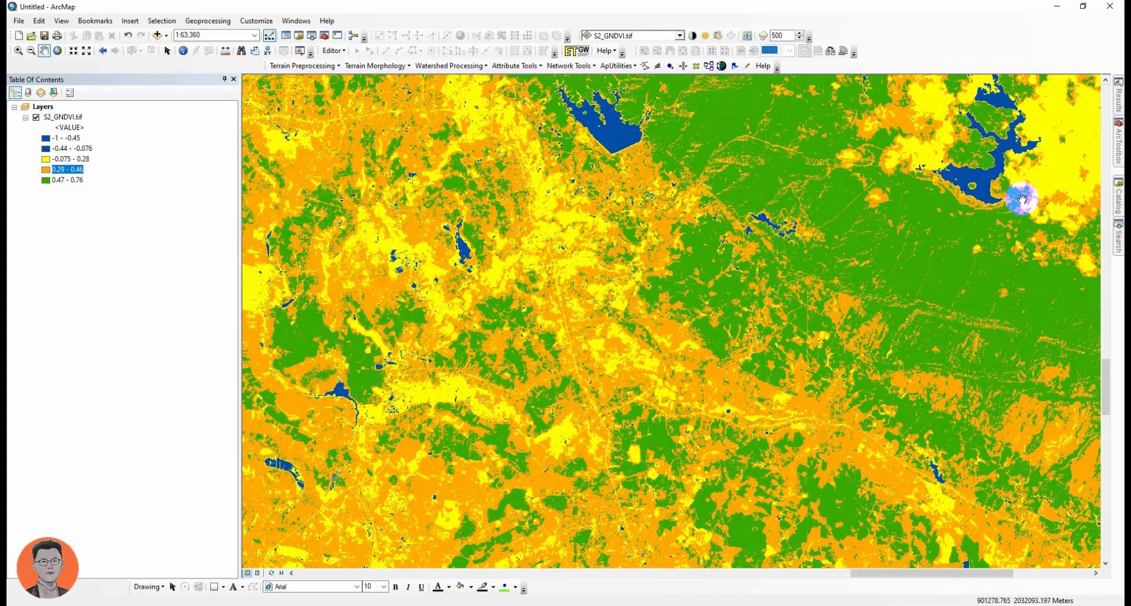
# - Open the Spatial Analyst Reclassify tool with S2_GNDVI.tif as input and assign new value 1 to the -0.447486 - -0.07576 range
pyautogui.click(1118, 237)
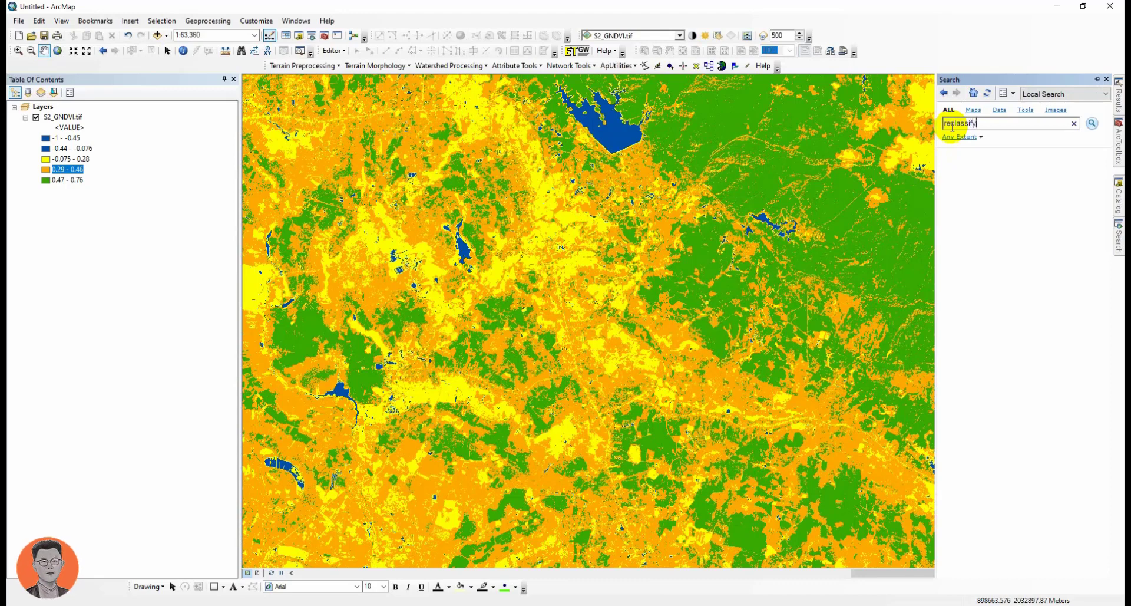
pyautogui.press('Return')
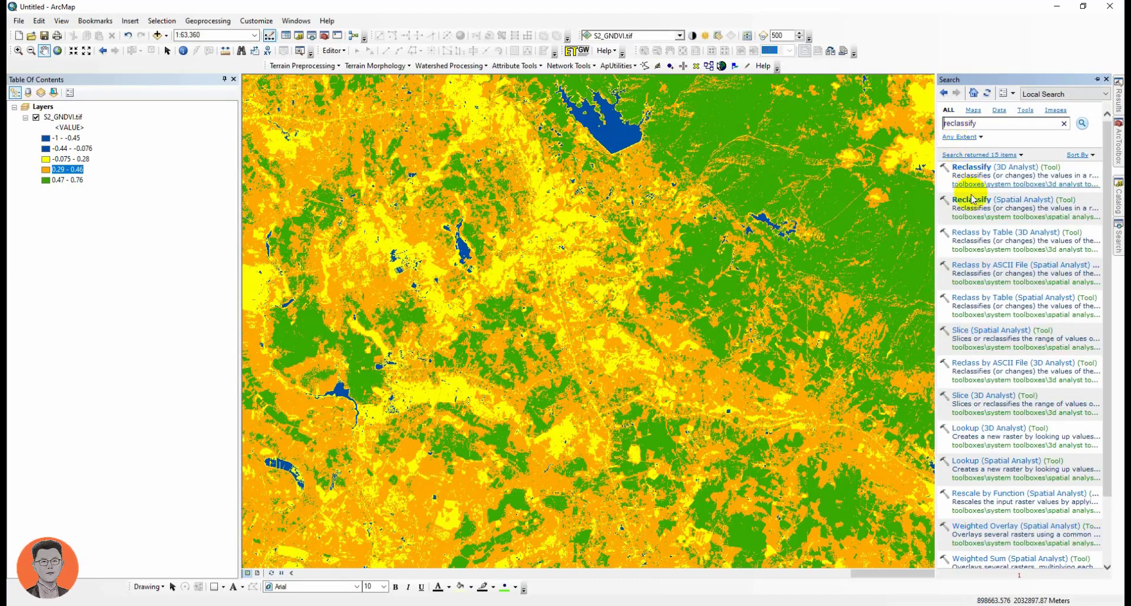
pyautogui.click(972, 211)
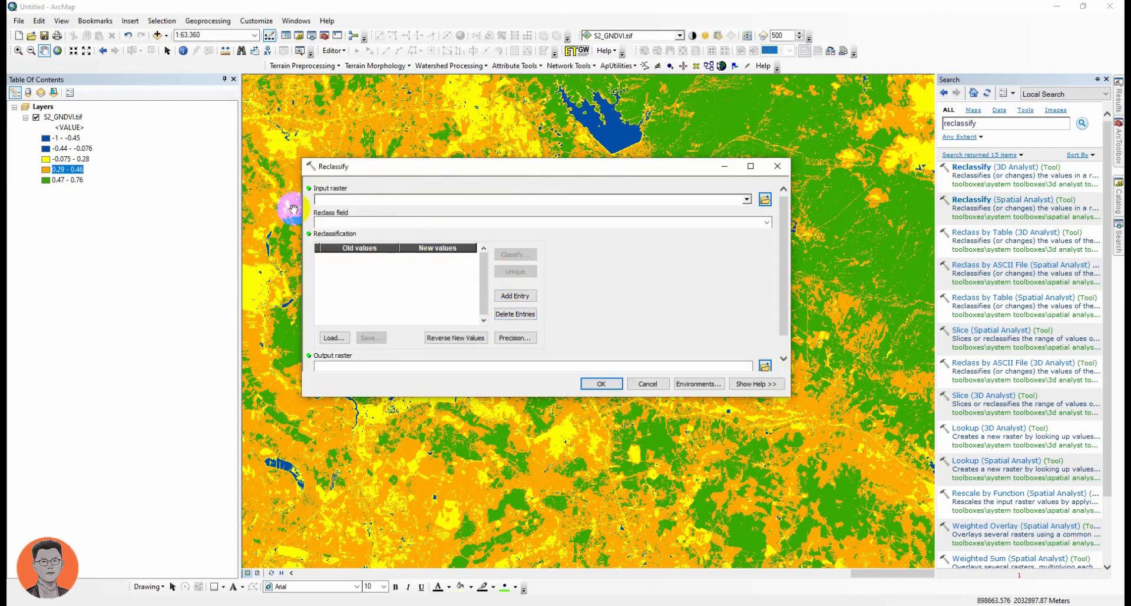
pyautogui.moveTo(62, 117); pyautogui.dragTo(372, 200)
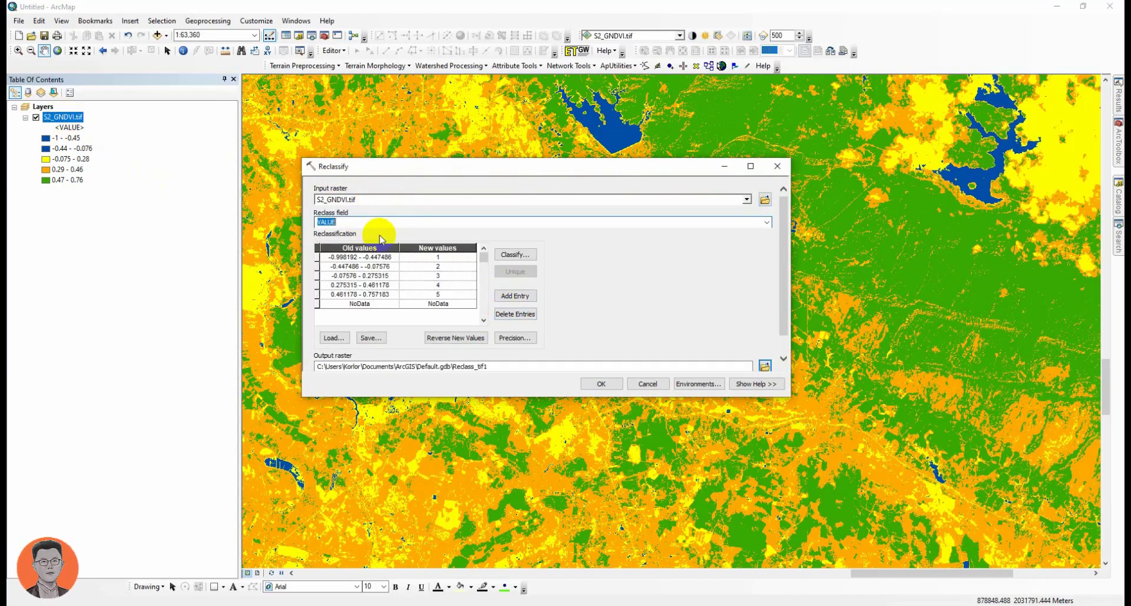
pyautogui.doubleClick(438, 266)
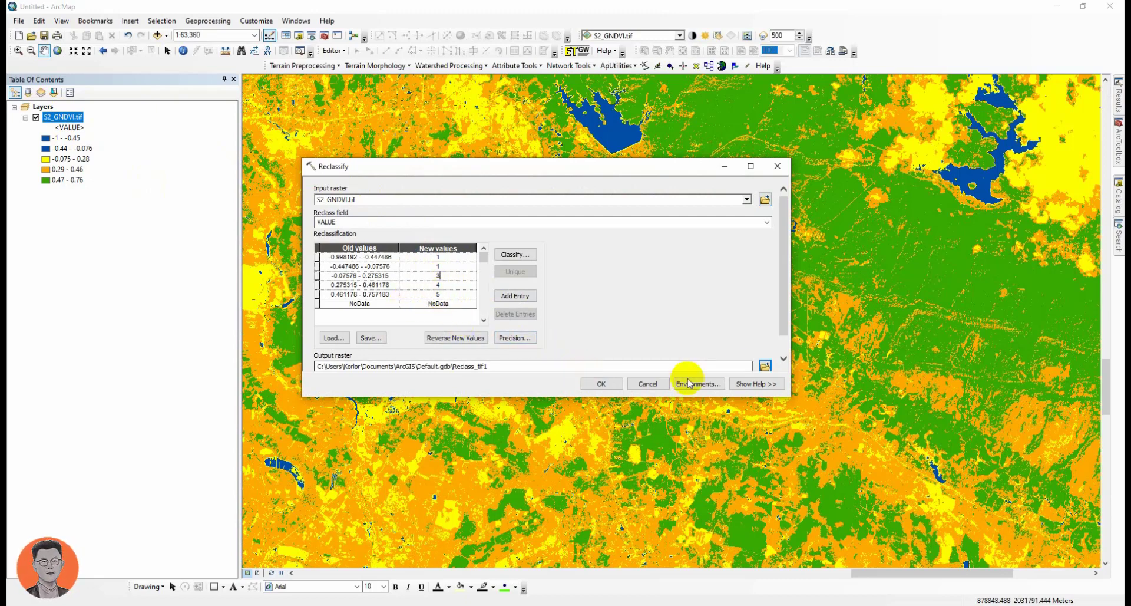
# - Set the output raster to S2_GNDVI_reclas.tif in the Sentinel-2 image folder and run the reclassification
pyautogui.click(783, 357)
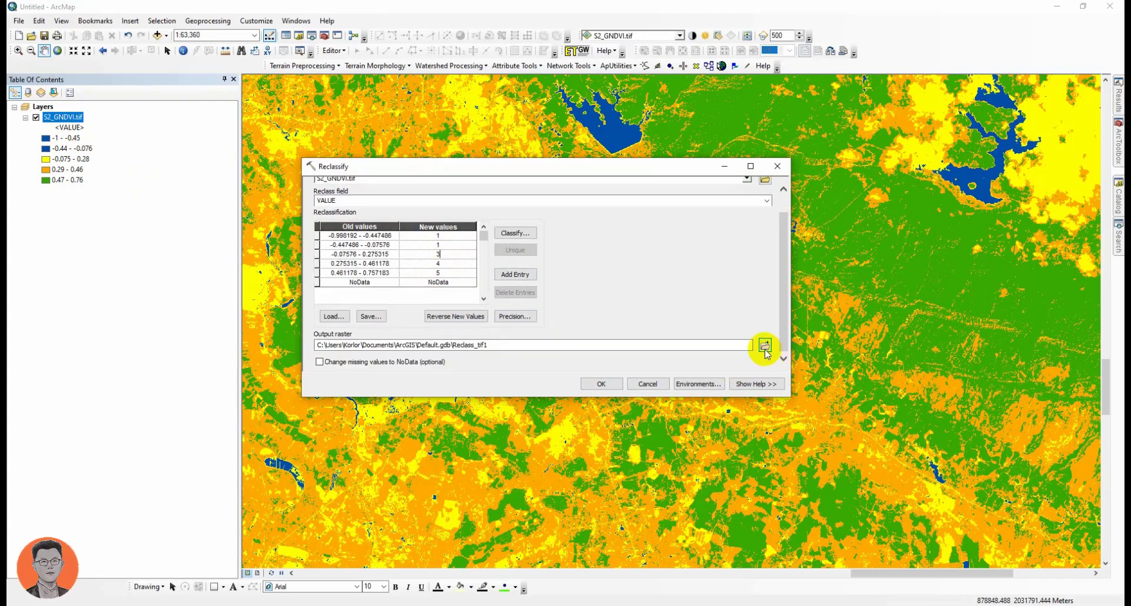
pyautogui.click(764, 344)
pyautogui.click(435, 284)
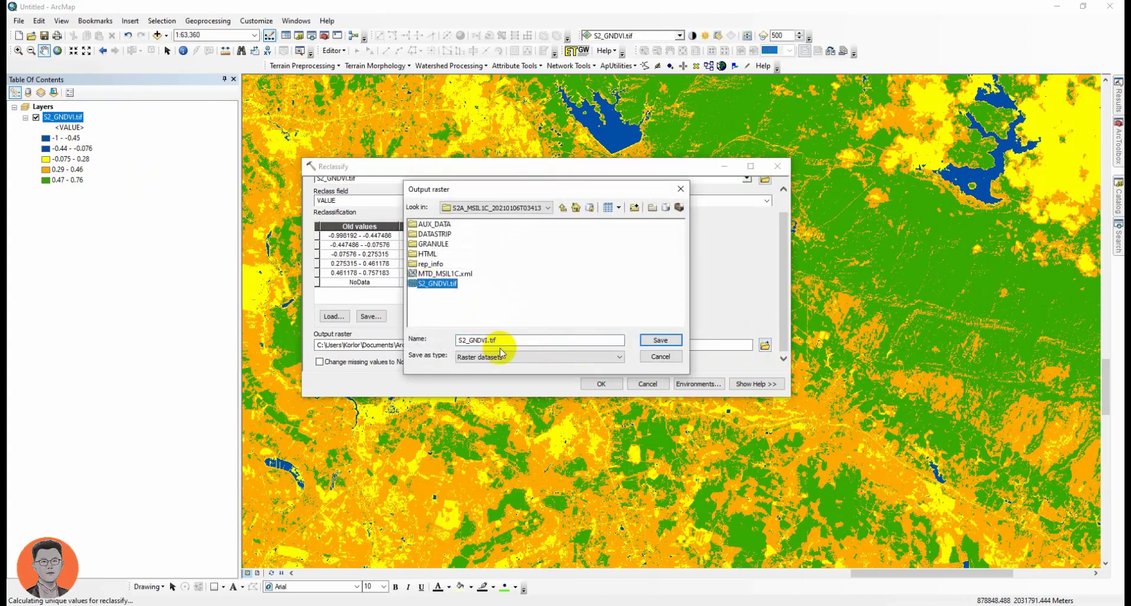
pyautogui.click(489, 341)
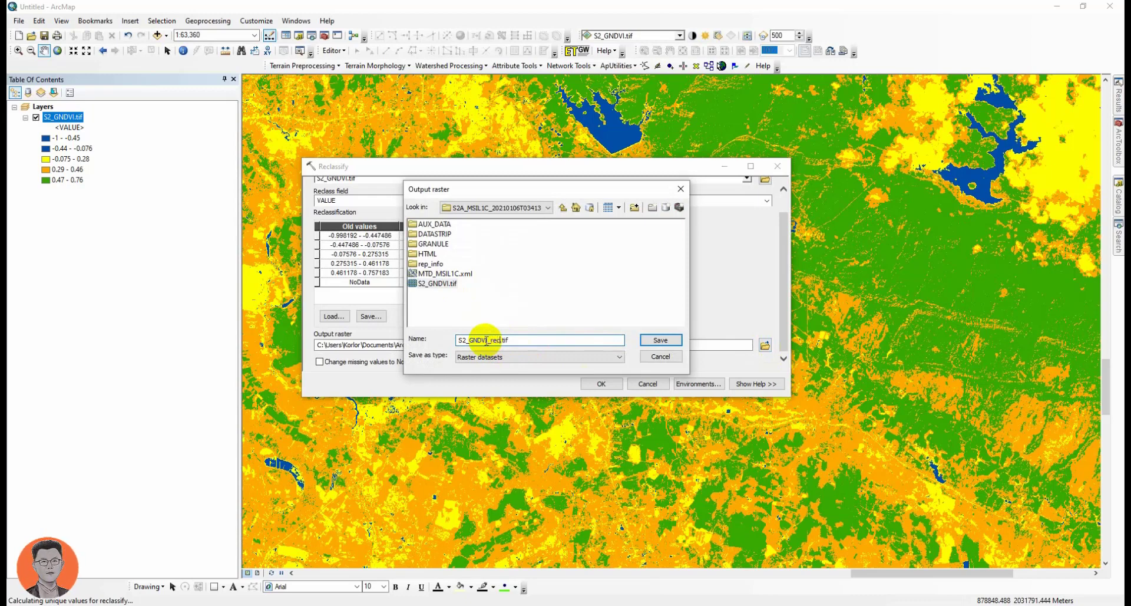
pyautogui.press('Return')
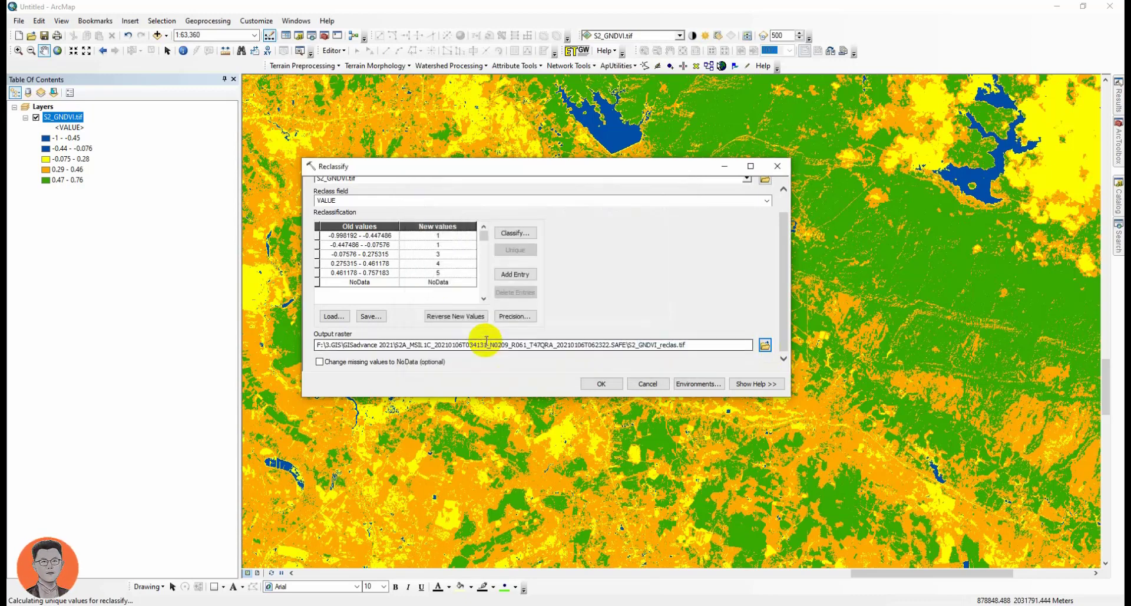
pyautogui.click(600, 384)
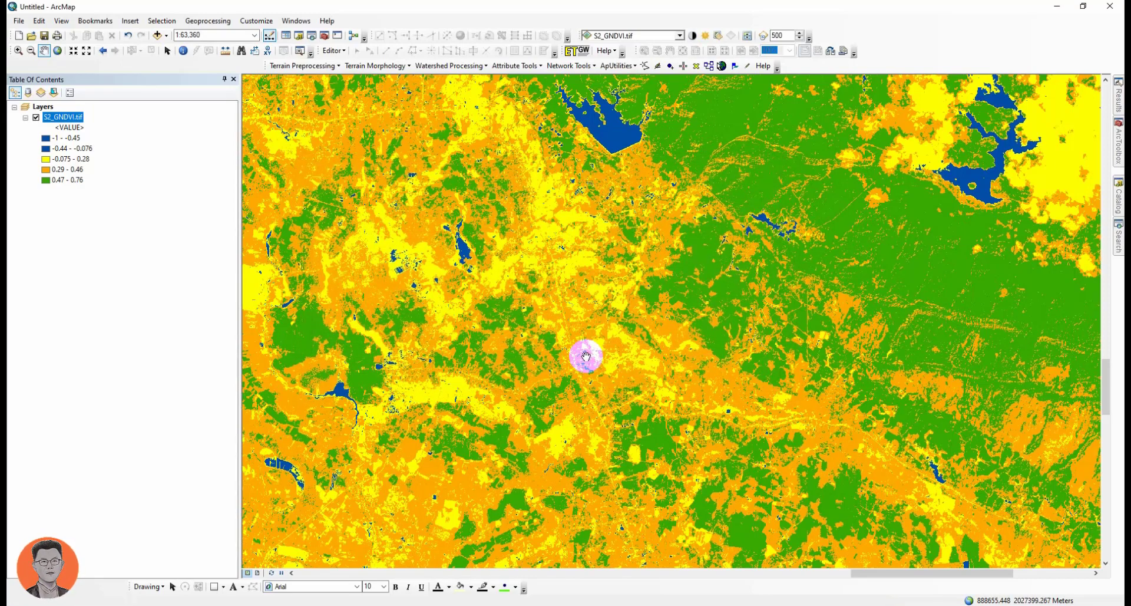
# - Examine the meandering river and nearby lakes in the GNDVI map and in the reclassified raster
pyautogui.scroll(-5, 596, 356)
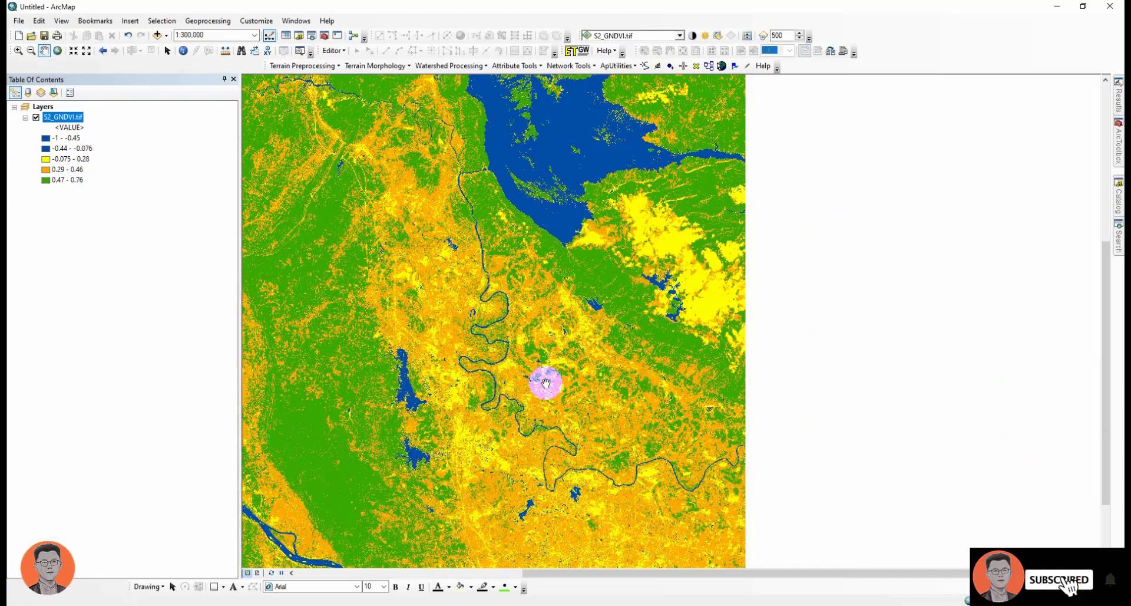
pyautogui.moveTo(540, 381); pyautogui.dragTo(597, 269)
pyautogui.scroll(5, 595, 324)
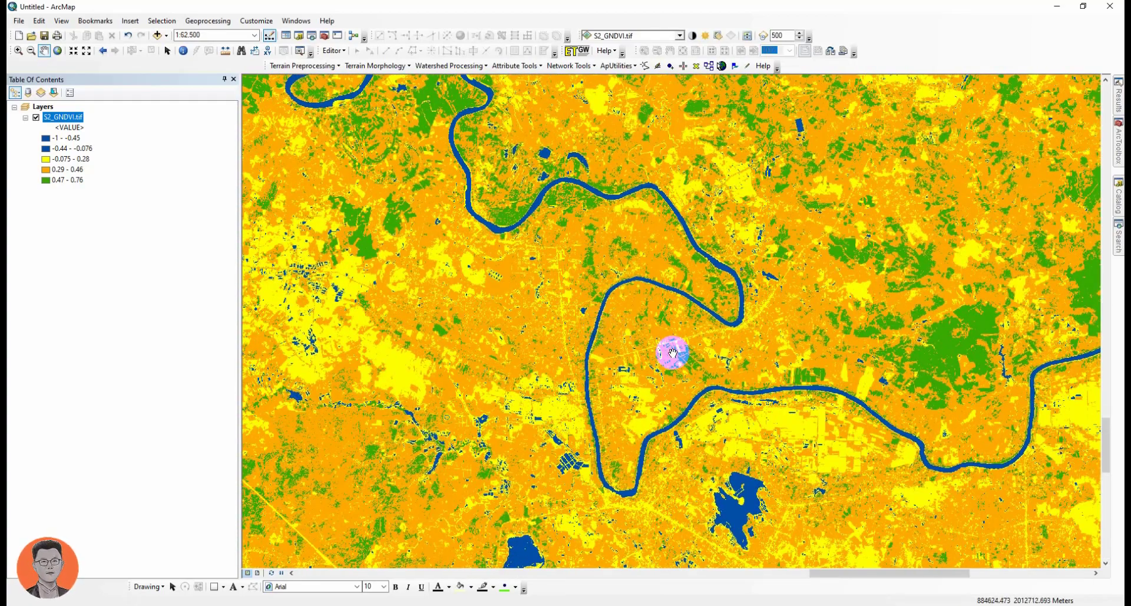
pyautogui.scroll(2, 672, 351)
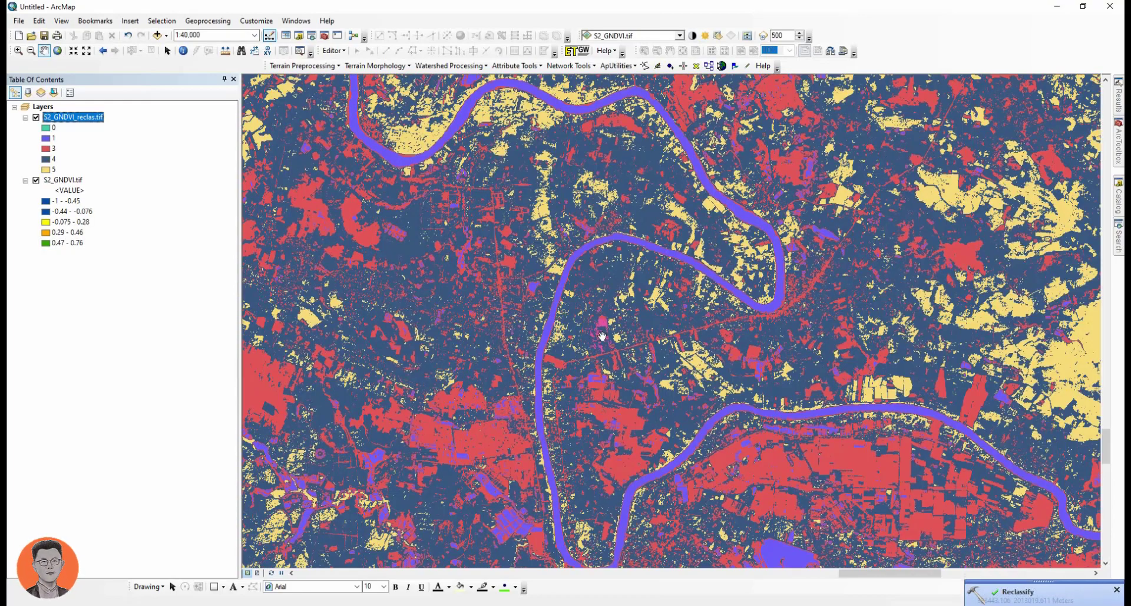
pyautogui.scroll(-2, 603, 336)
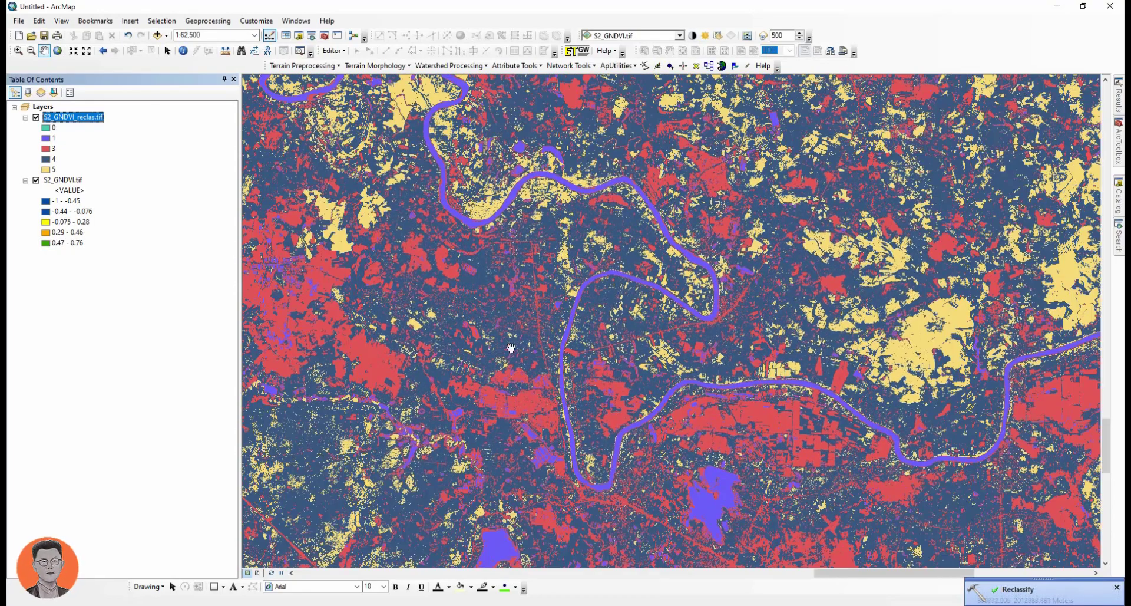
pyautogui.scroll(-1, 500, 342)
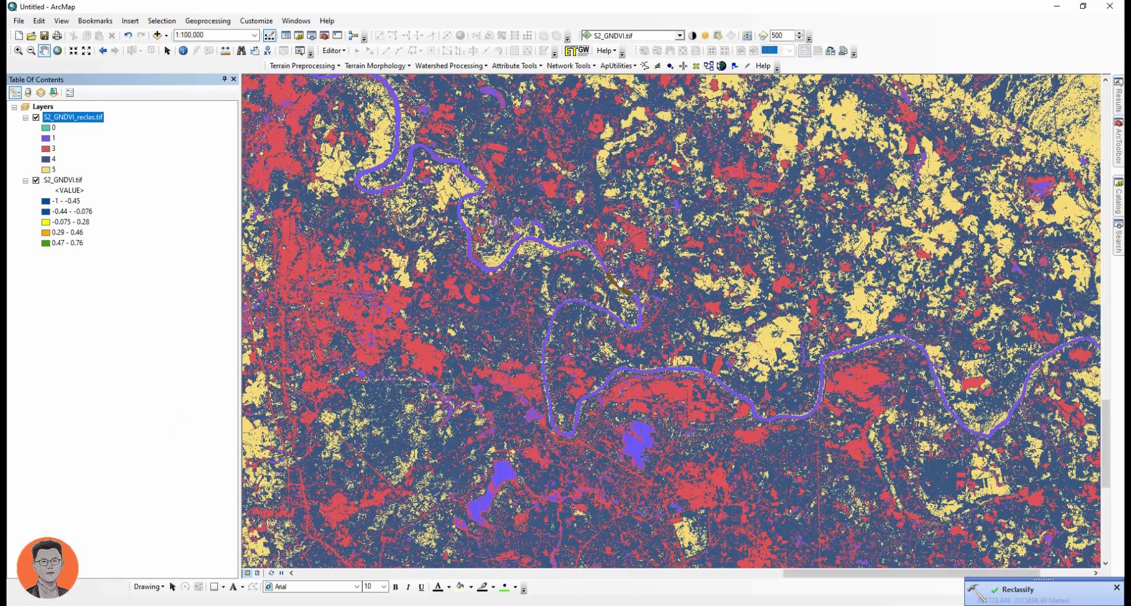
pyautogui.moveTo(620, 282); pyautogui.dragTo(560, 381)
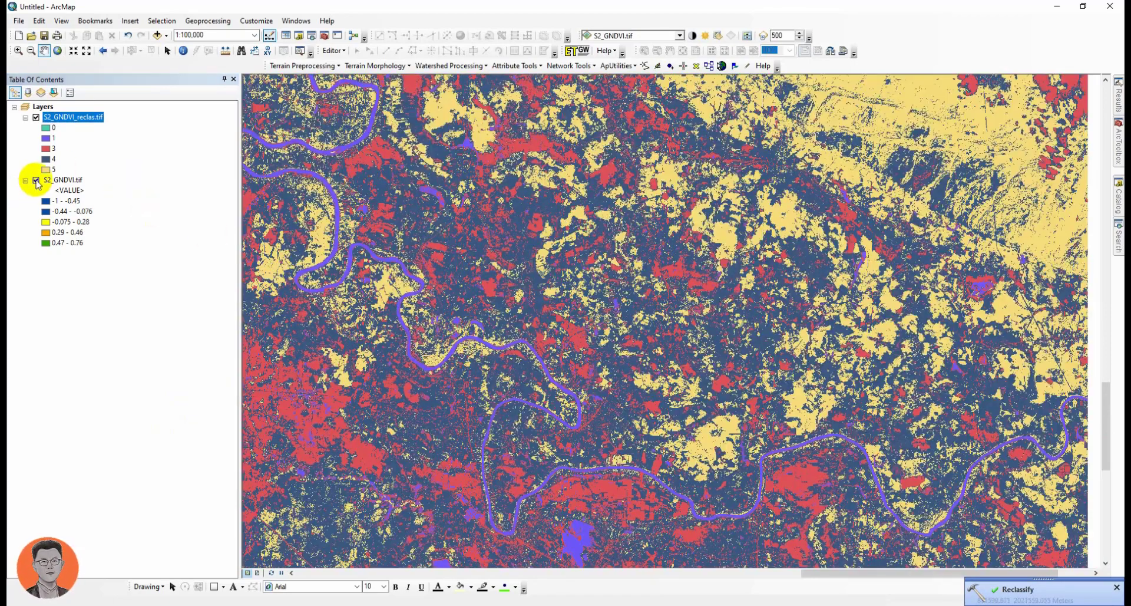
# - Hide the S2_GNDVI.tif layer and show the reclassified raster at its full extent
pyautogui.click(35, 180)
pyautogui.scroll(-3, 402, 269)
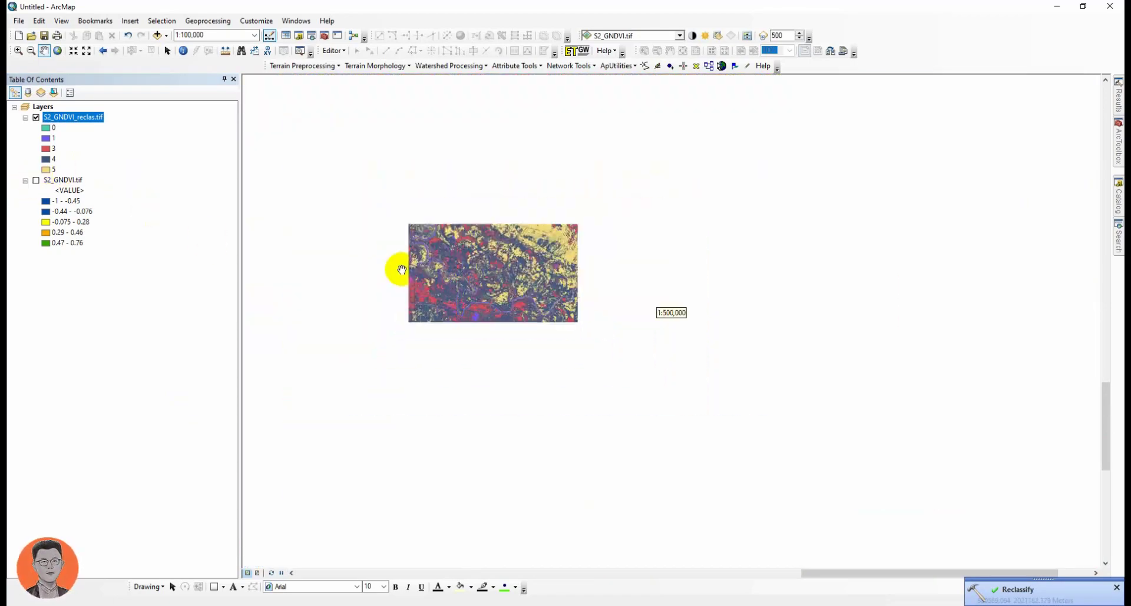
pyautogui.moveTo(469, 258); pyautogui.dragTo(690, 371)
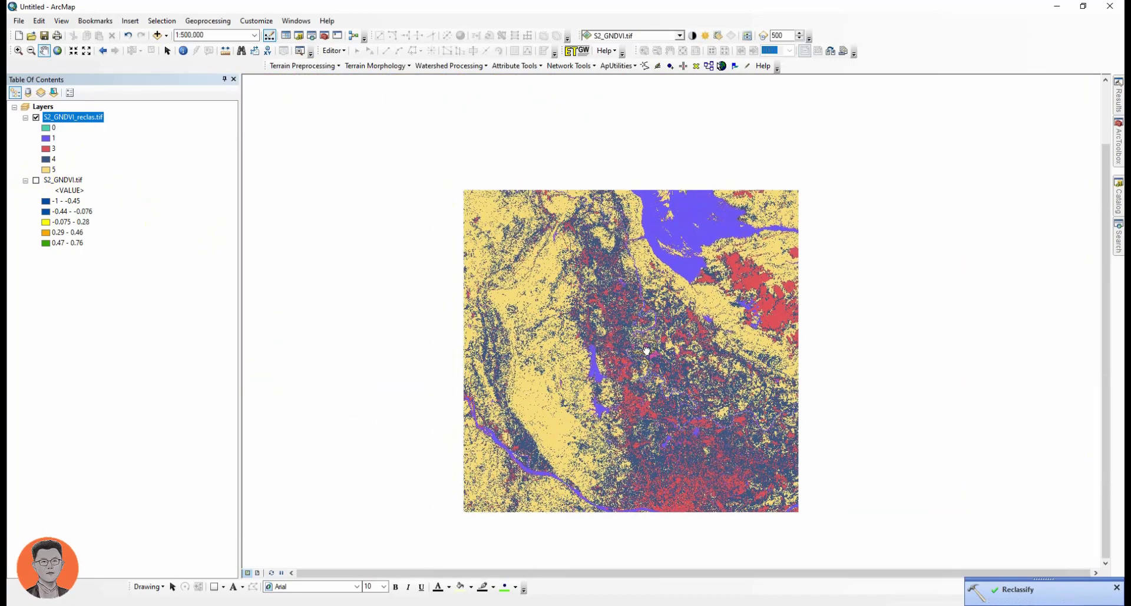
pyautogui.moveTo(598, 236); pyautogui.dragTo(574, 238)
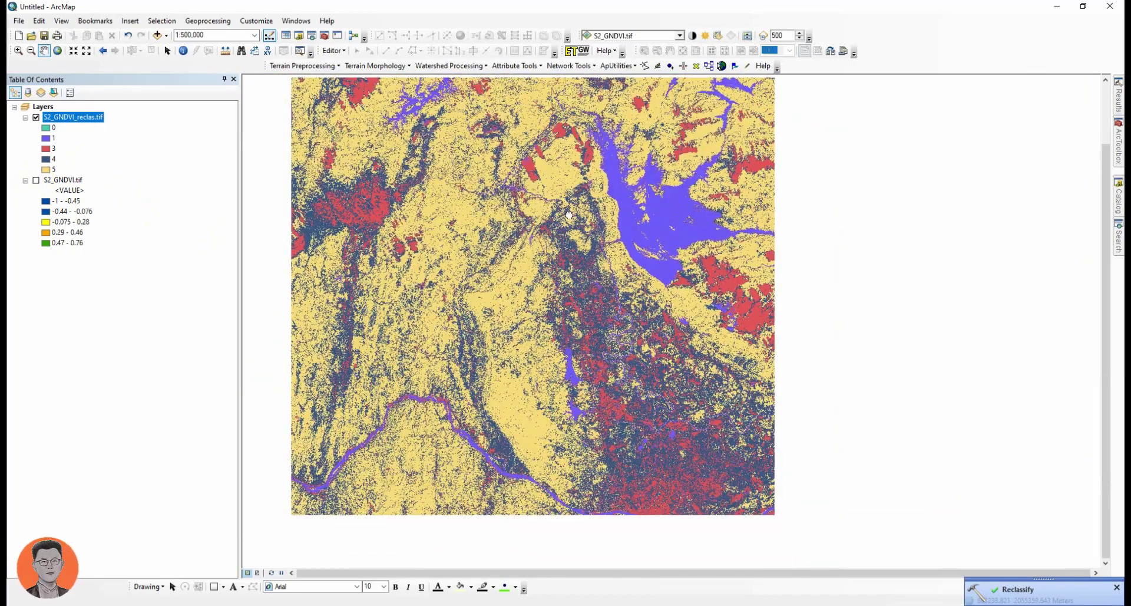
# - Change the color of class 5 in the reclassified raster from the legend to a bright green
pyautogui.doubleClick(47, 171)
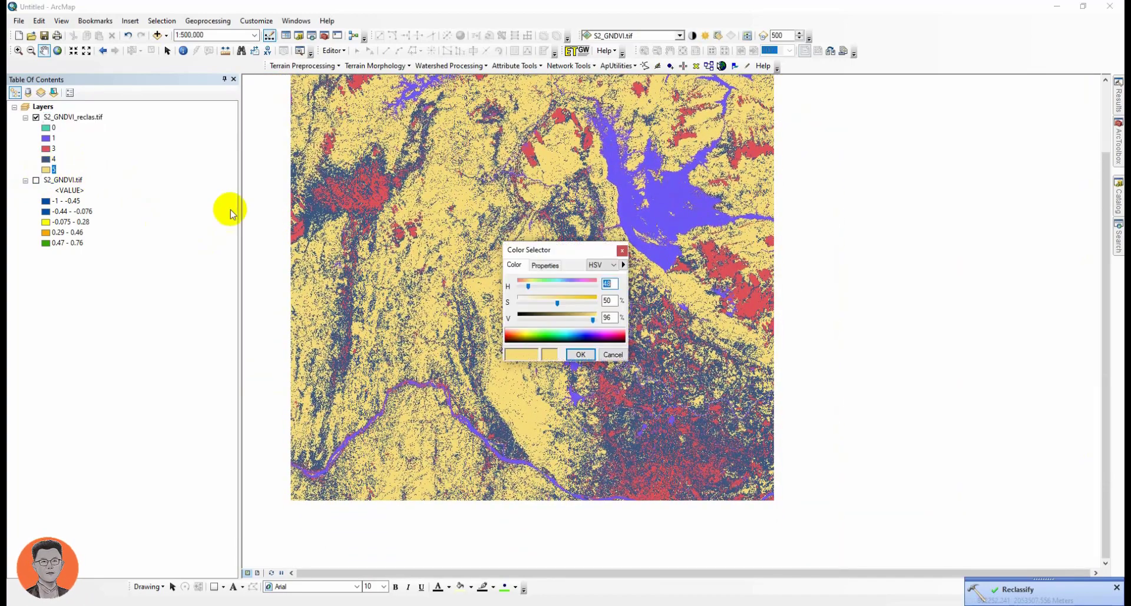
pyautogui.click(554, 337)
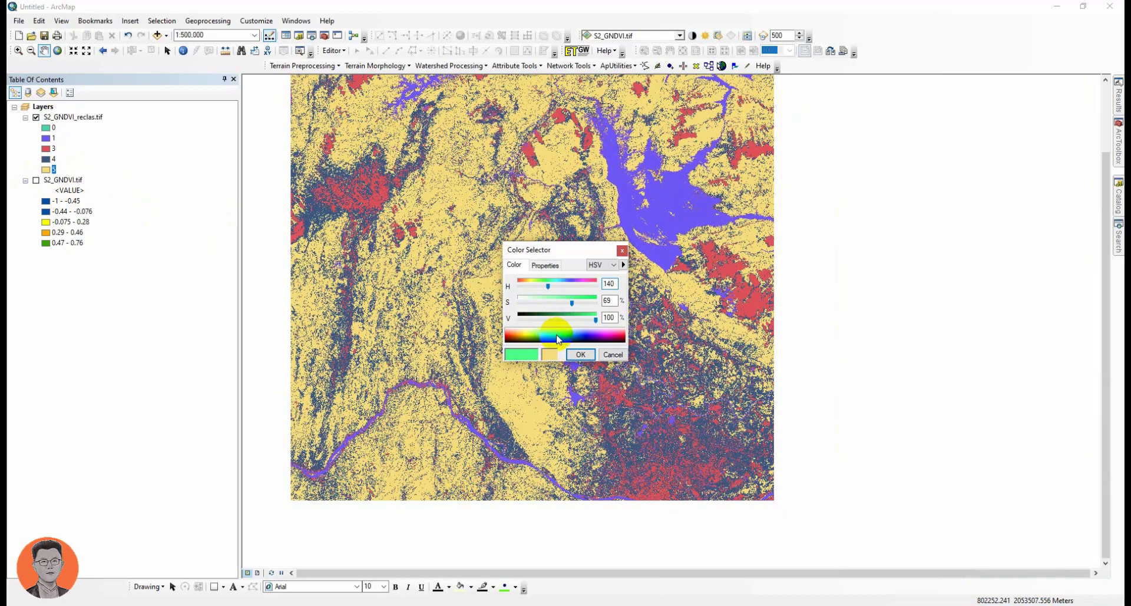
pyautogui.moveTo(560, 338); pyautogui.dragTo(562, 351)
pyautogui.click(578, 354)
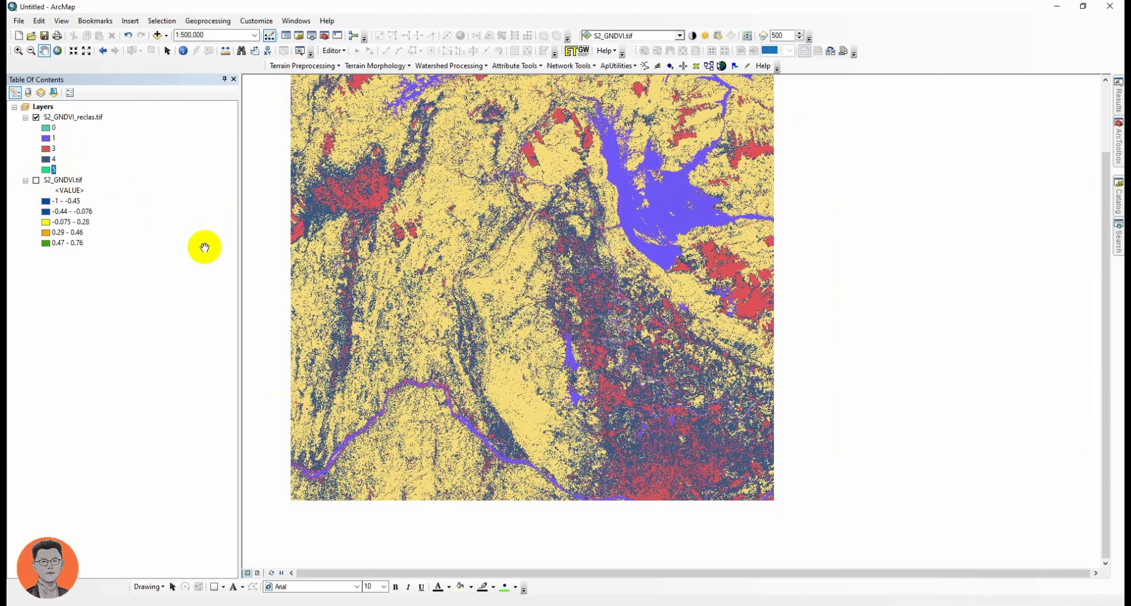
# - In the symbology of S2_GNDVI_reclas.tif, set class 5 to a teal green and class 0 to no color
pyautogui.doubleClick(49, 117)
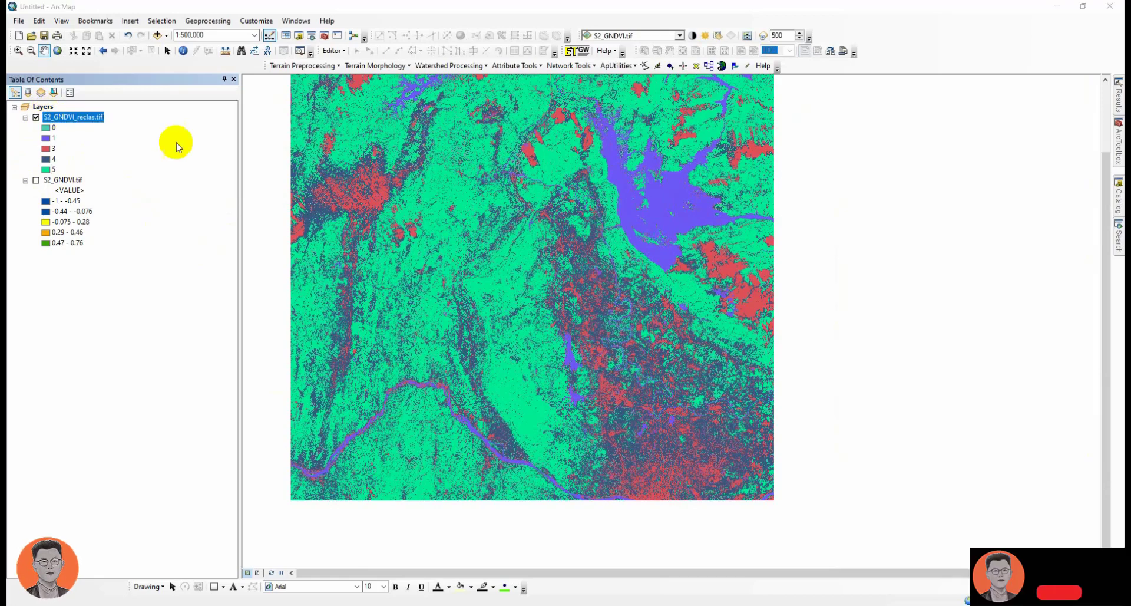
pyautogui.click(481, 344)
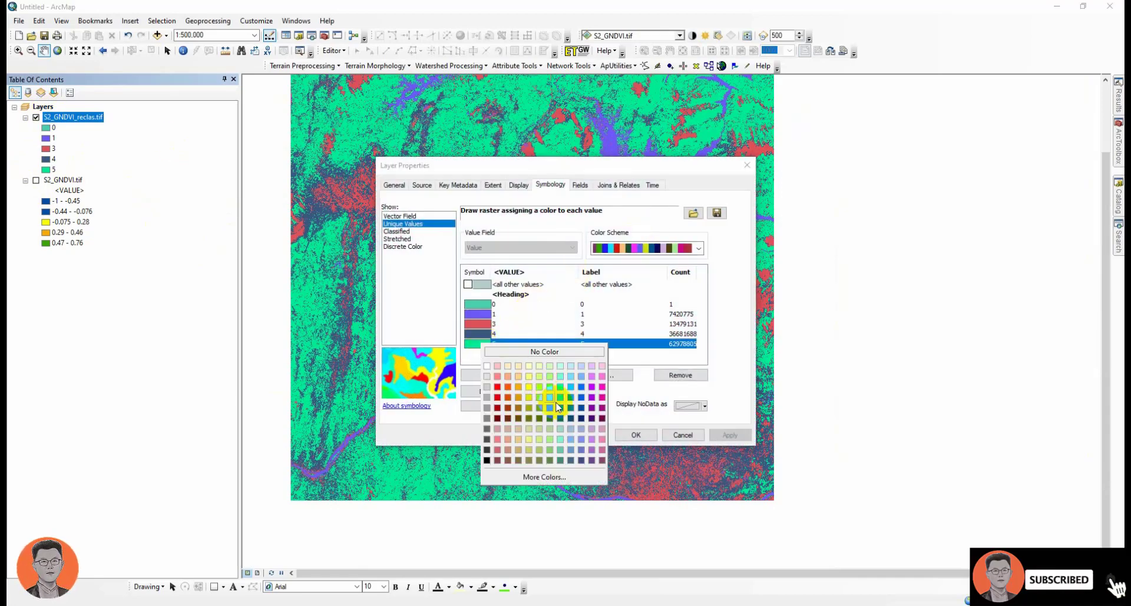
pyautogui.click(560, 406)
pyautogui.click(476, 303)
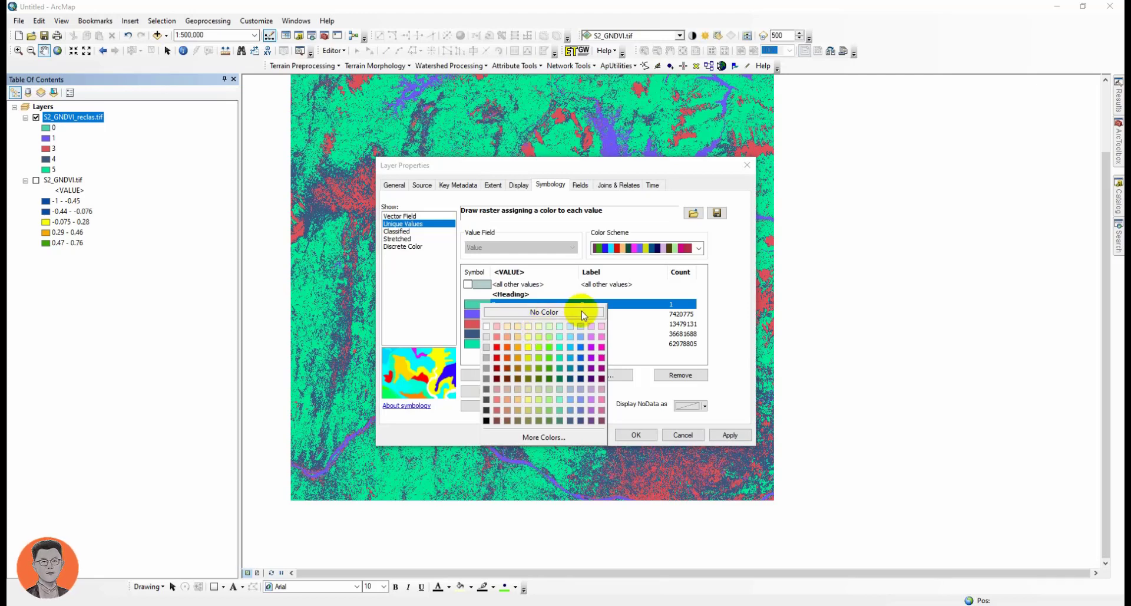
pyautogui.click(581, 310)
# - Color class 1 blue and class 4 light orange in the unique values symbology, and apply the changes
pyautogui.click(474, 314)
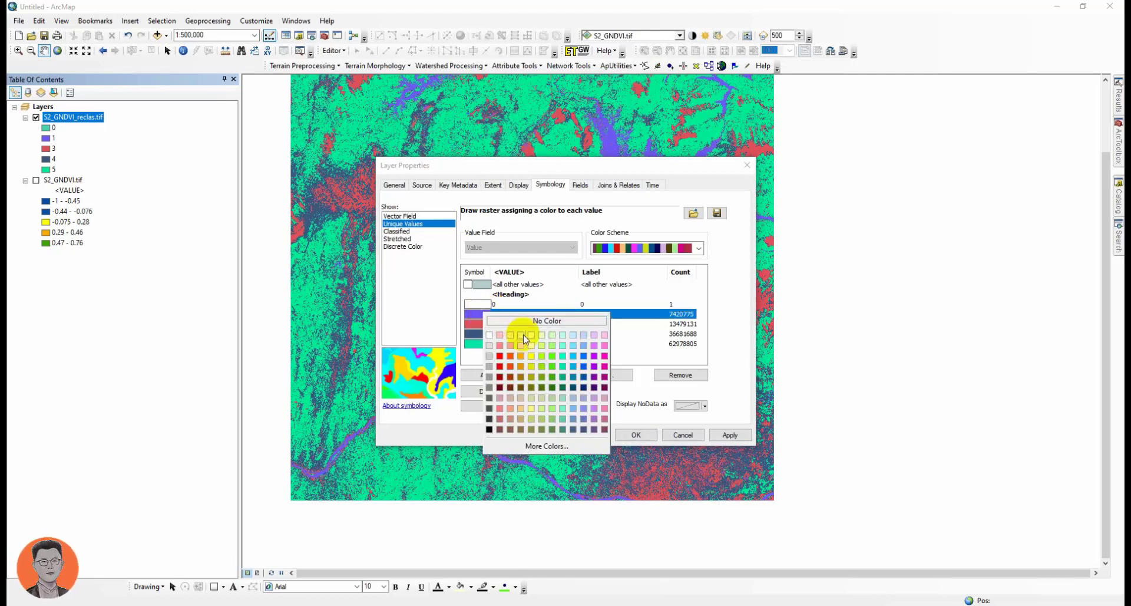
pyautogui.click(585, 363)
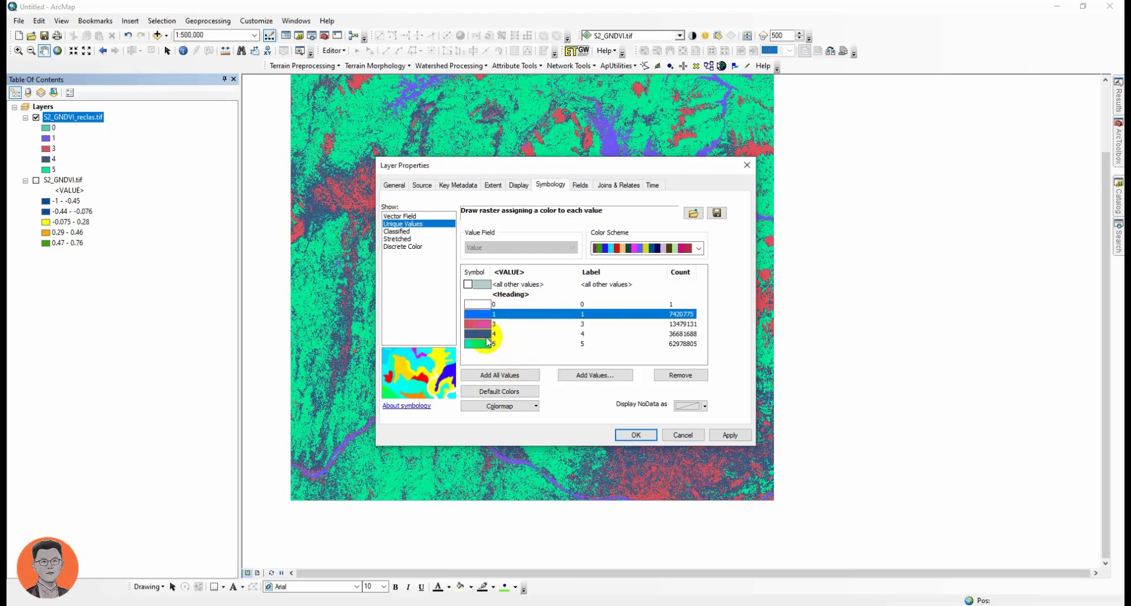
pyautogui.click(481, 325)
pyautogui.click(482, 334)
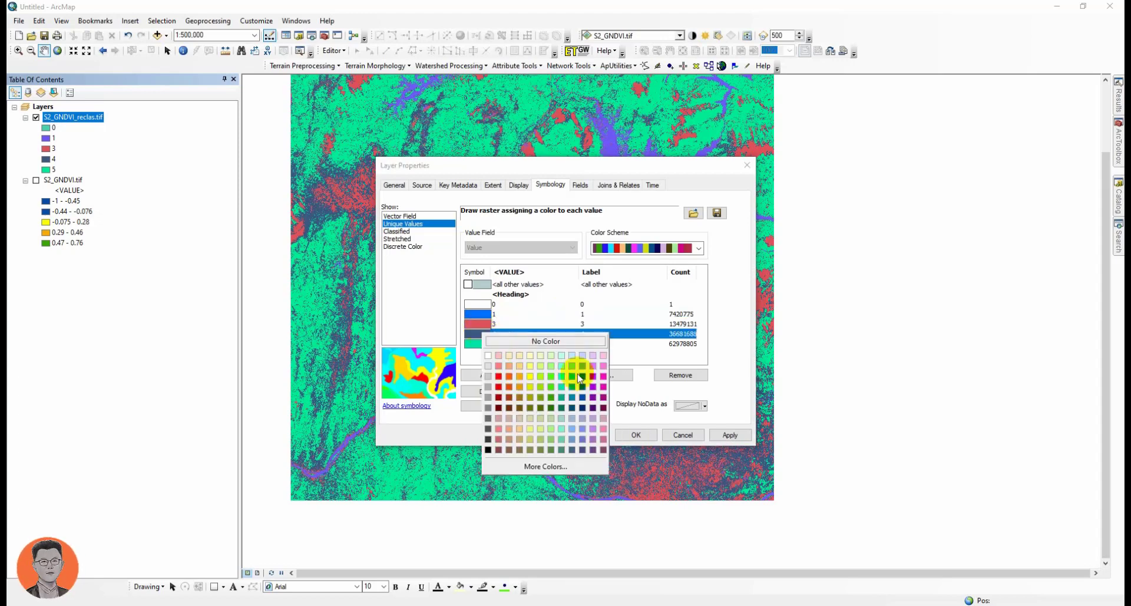
pyautogui.click(518, 367)
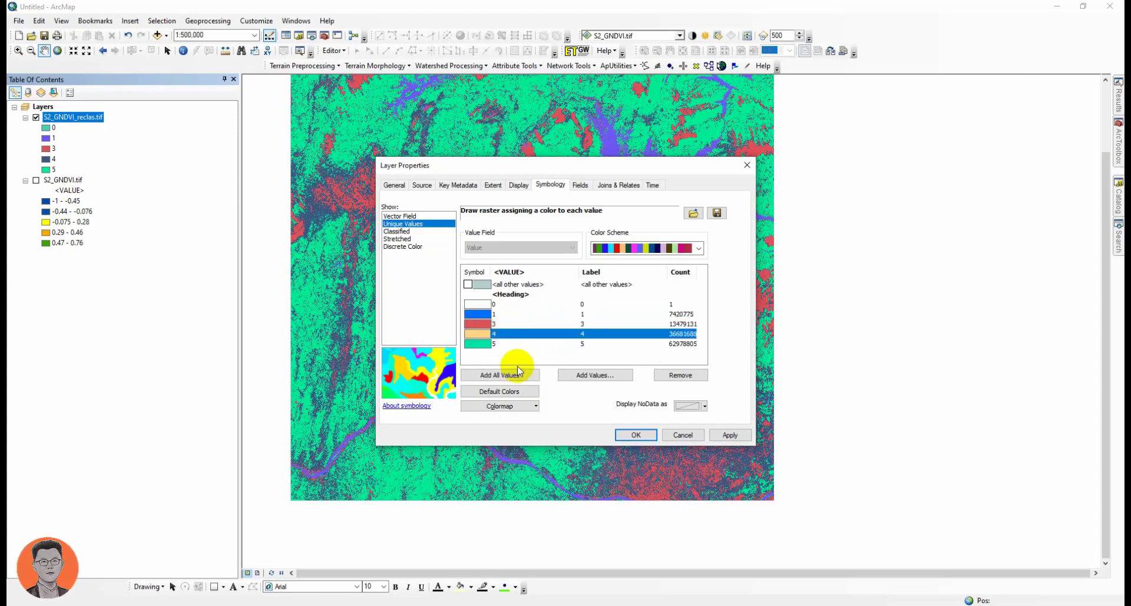
pyautogui.click(634, 434)
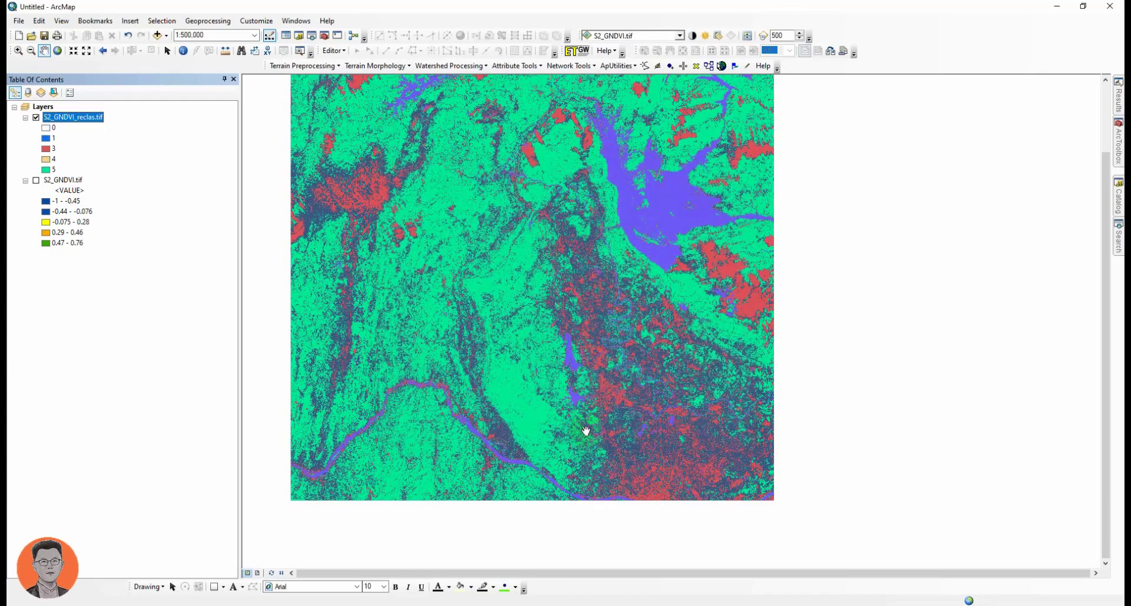
# - Examine the recolored classes along the meandering river, around the lakes and in the urban area near the raster's southern edge
pyautogui.scroll(3, 683, 359)
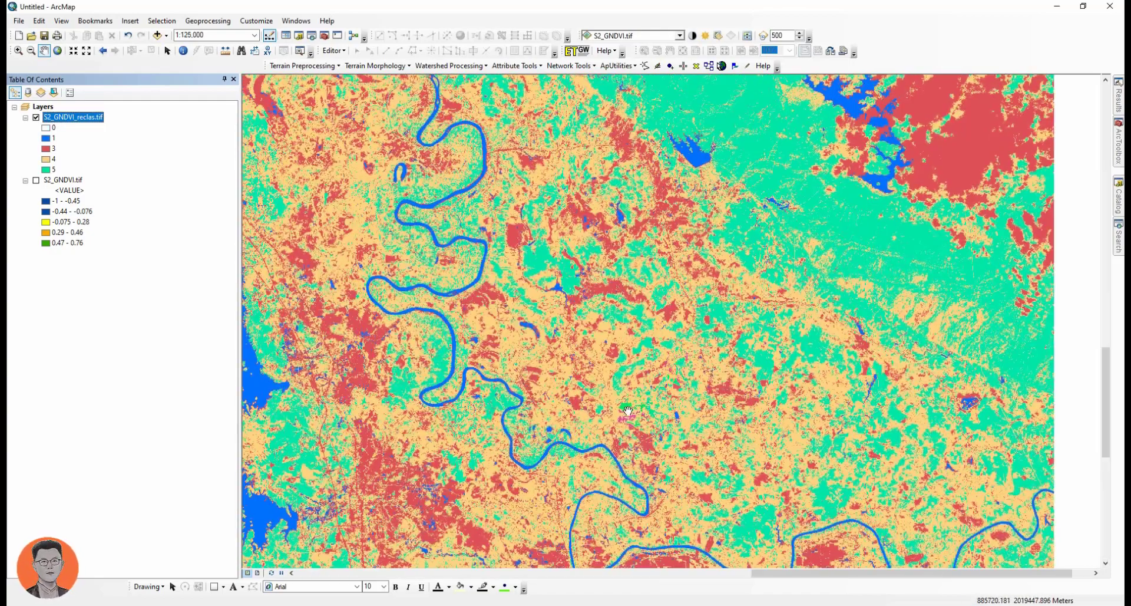
pyautogui.moveTo(628, 411); pyautogui.dragTo(568, 233)
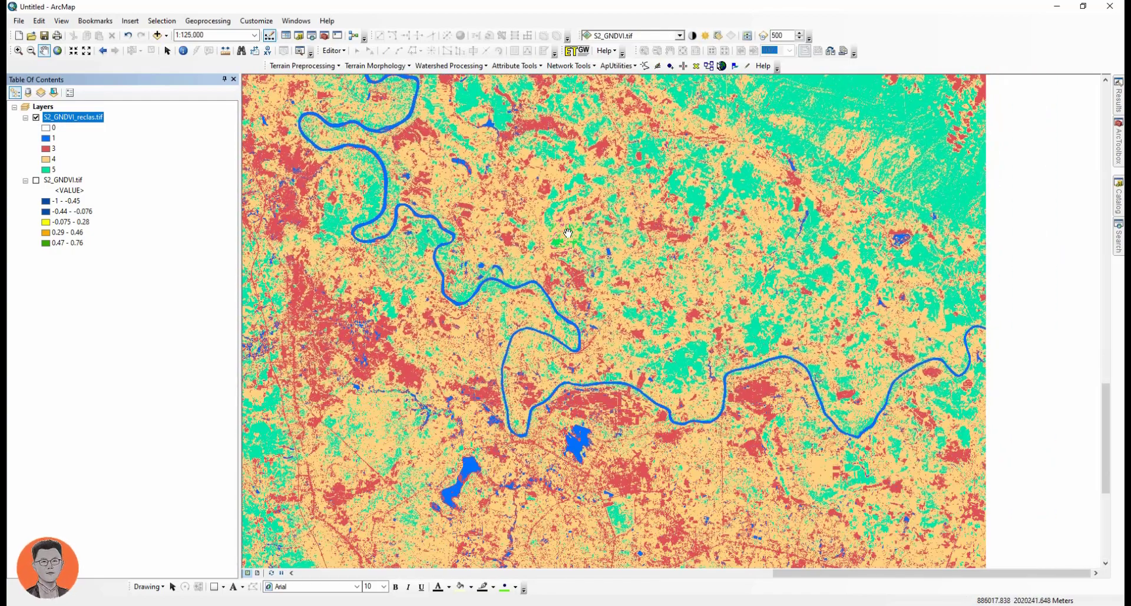
pyautogui.moveTo(664, 249); pyautogui.dragTo(601, 362)
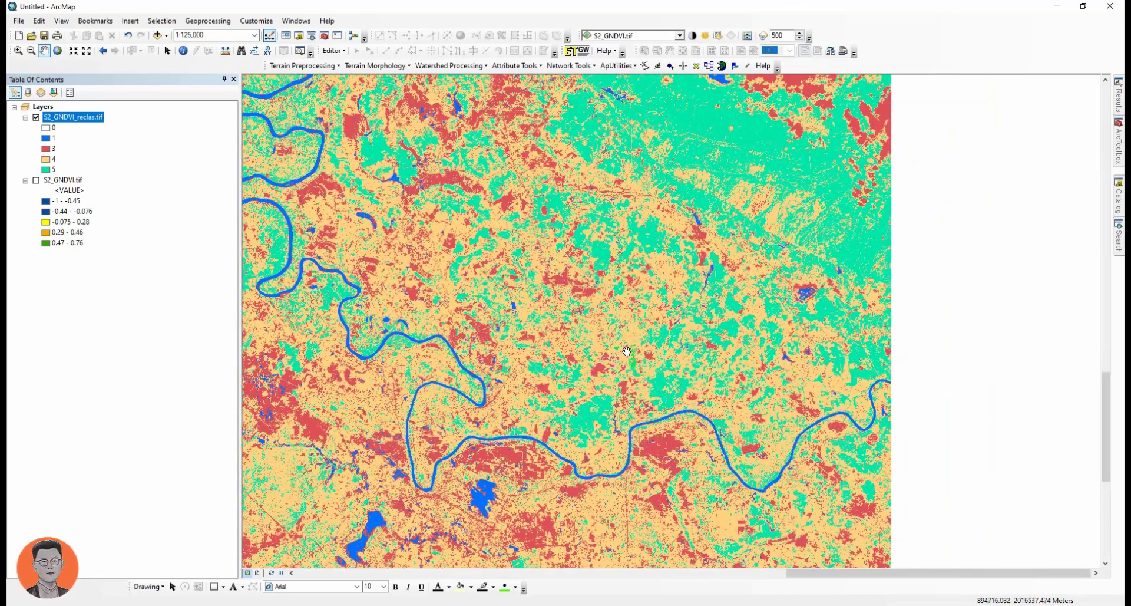
pyautogui.scroll(-2, 627, 351)
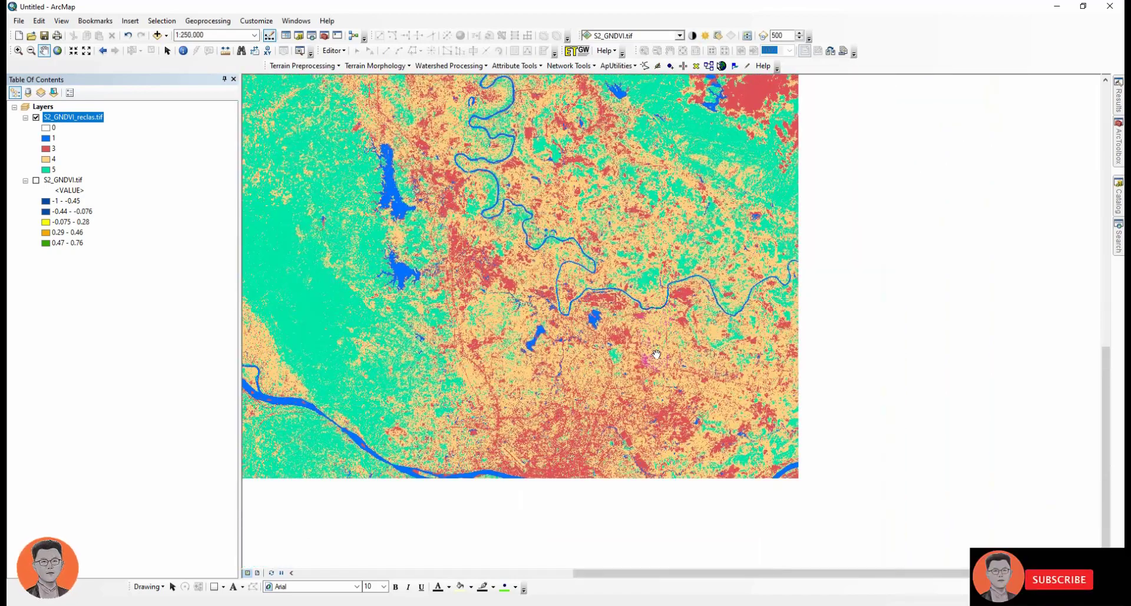
pyautogui.scroll(-2, 630, 436)
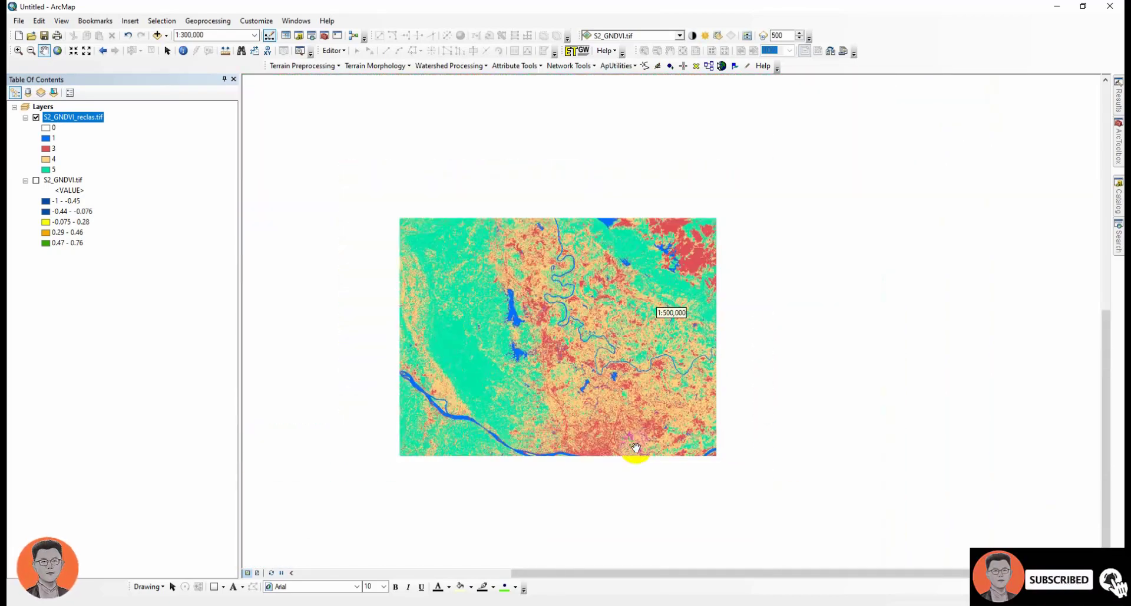
pyautogui.scroll(4, 632, 457)
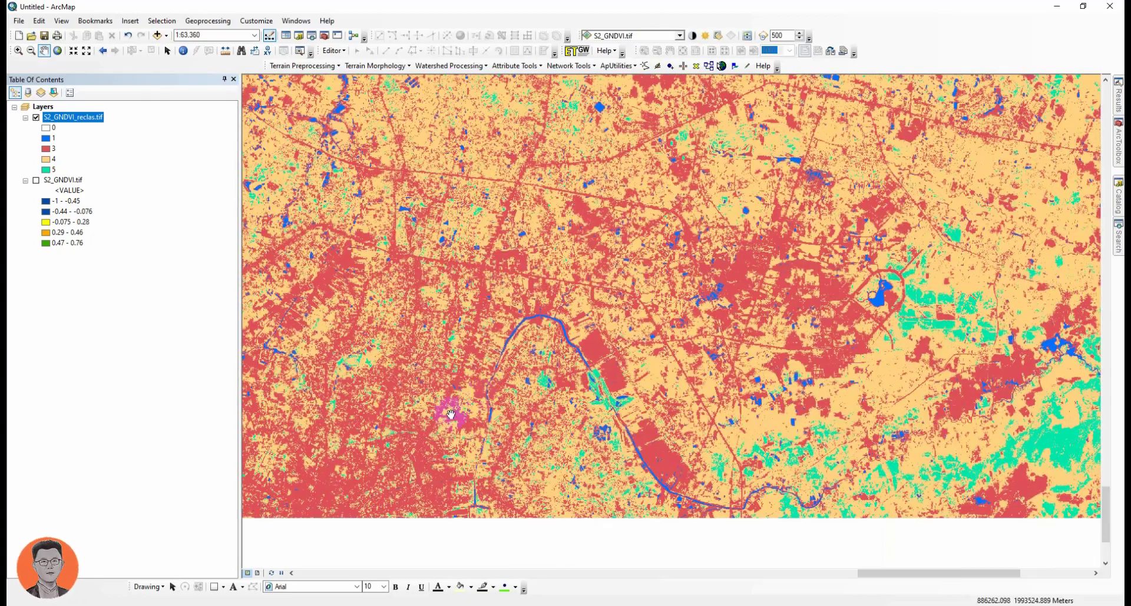
pyautogui.moveTo(451, 415); pyautogui.dragTo(648, 326)
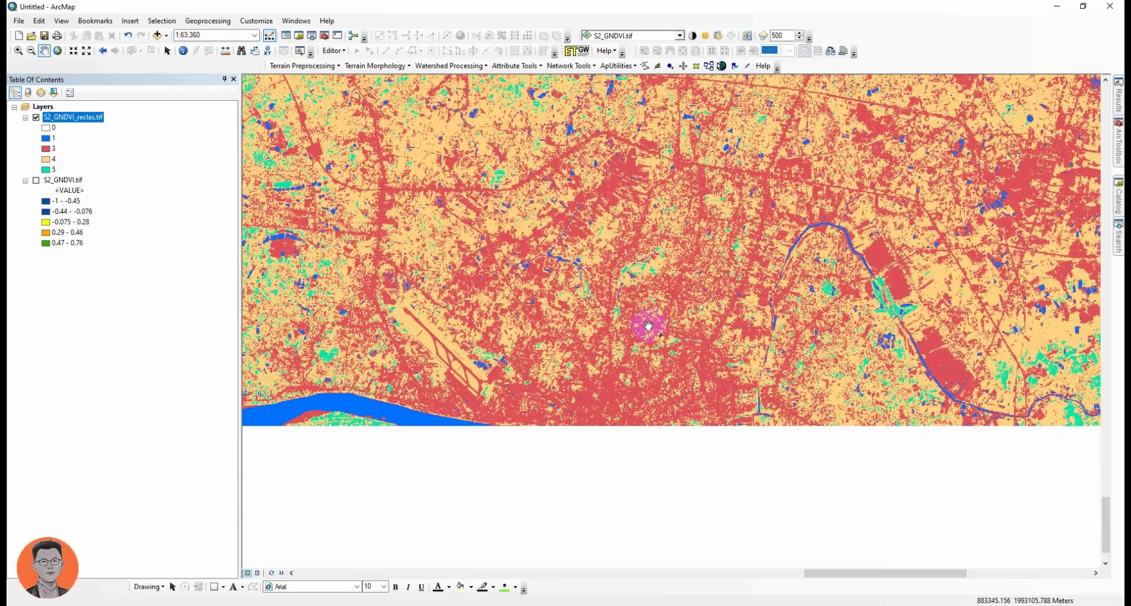
pyautogui.scroll(-1, 627, 391)
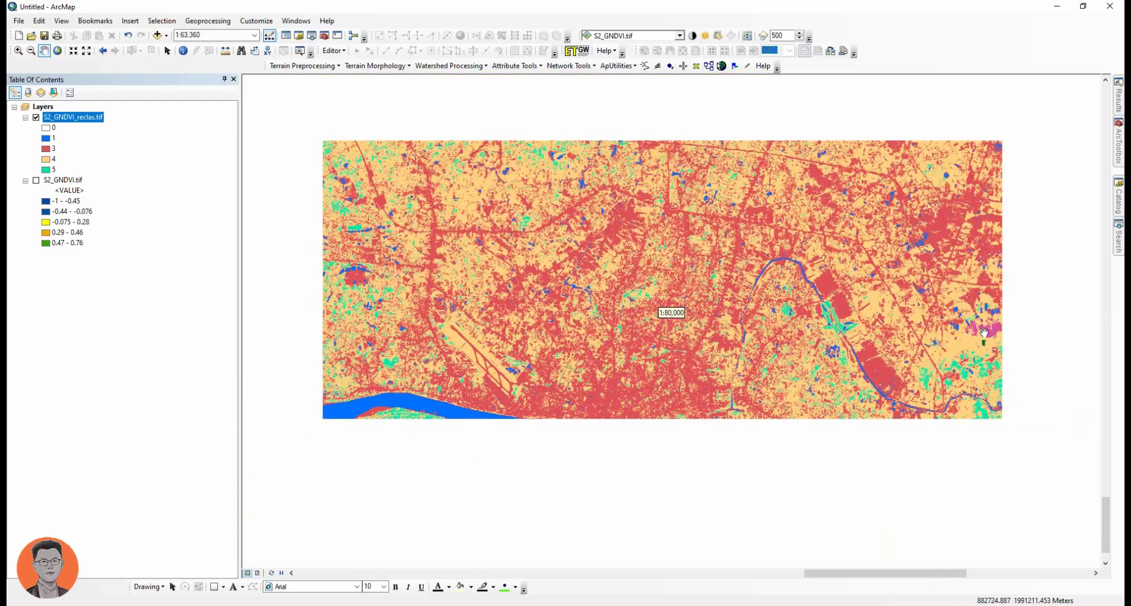
pyautogui.moveTo(682, 264); pyautogui.dragTo(581, 429)
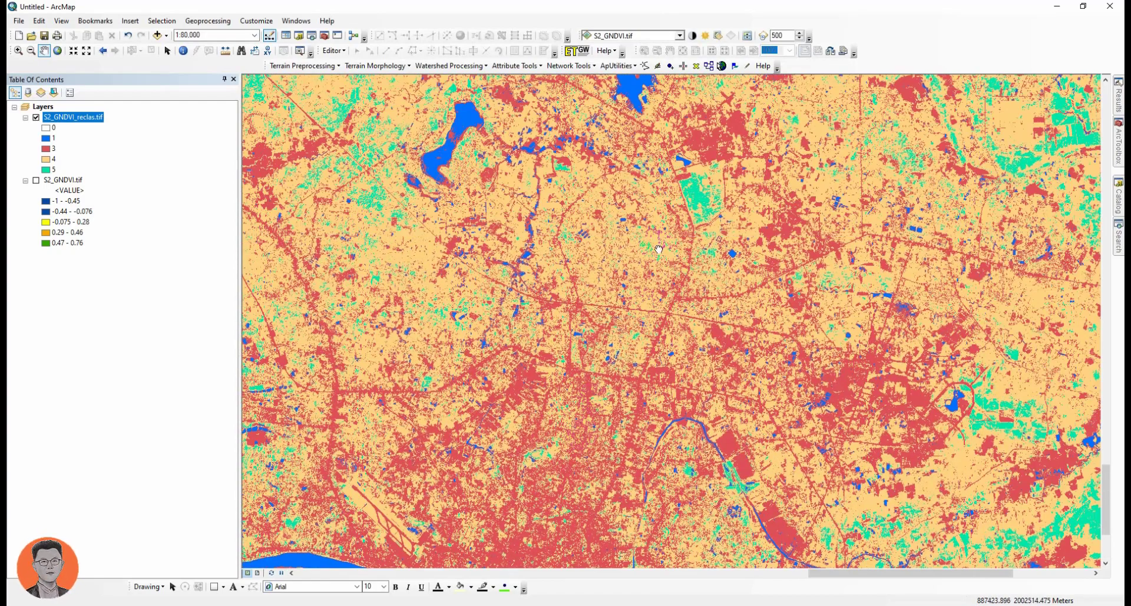
pyautogui.moveTo(643, 306); pyautogui.dragTo(677, 368)
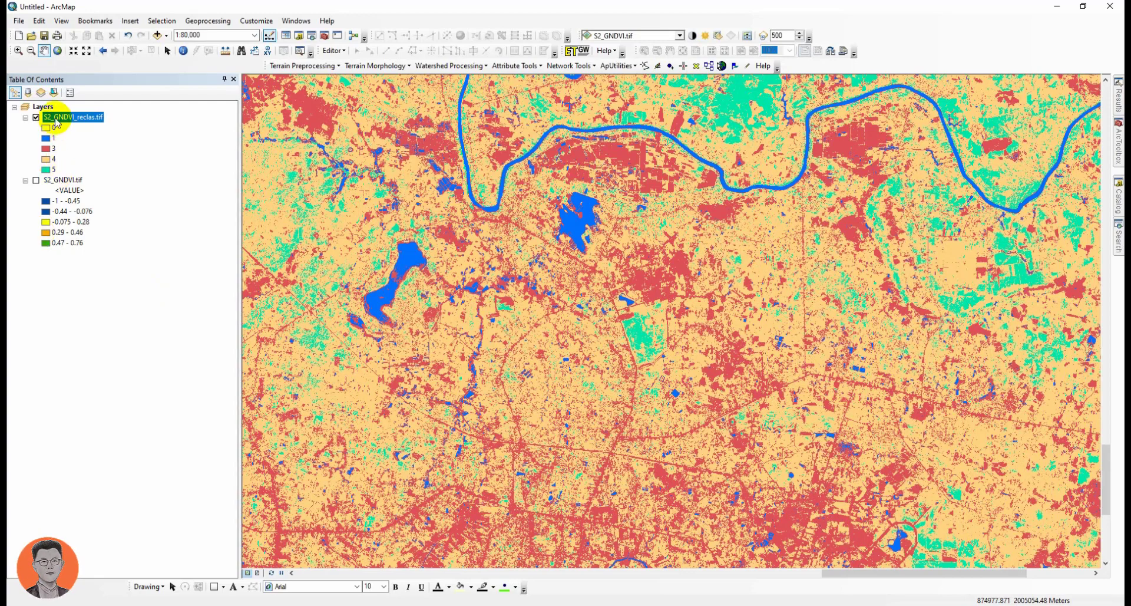
# - Change the color of class 5 in S2_GNDVI_reclas.tif to dark green and apply it
pyautogui.doubleClick(56, 117)
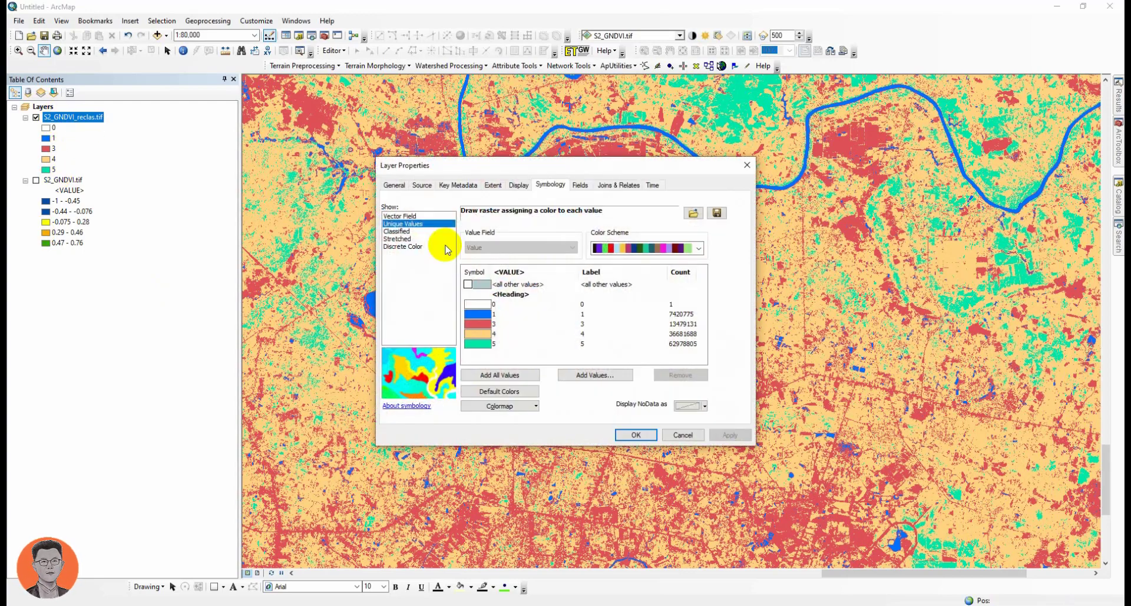
pyautogui.click(482, 347)
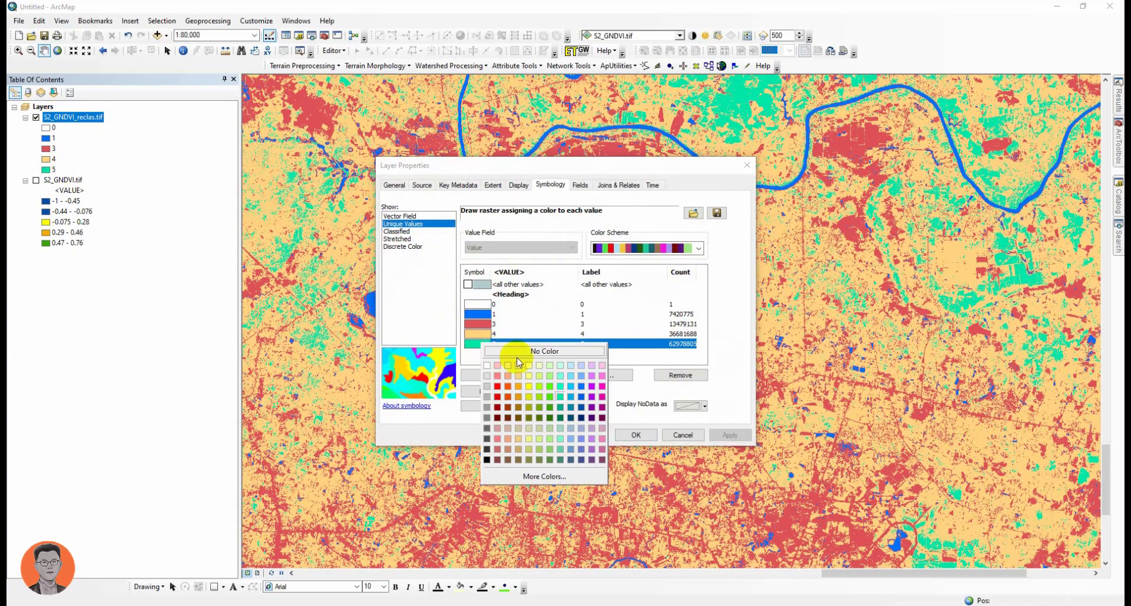
pyautogui.click(548, 408)
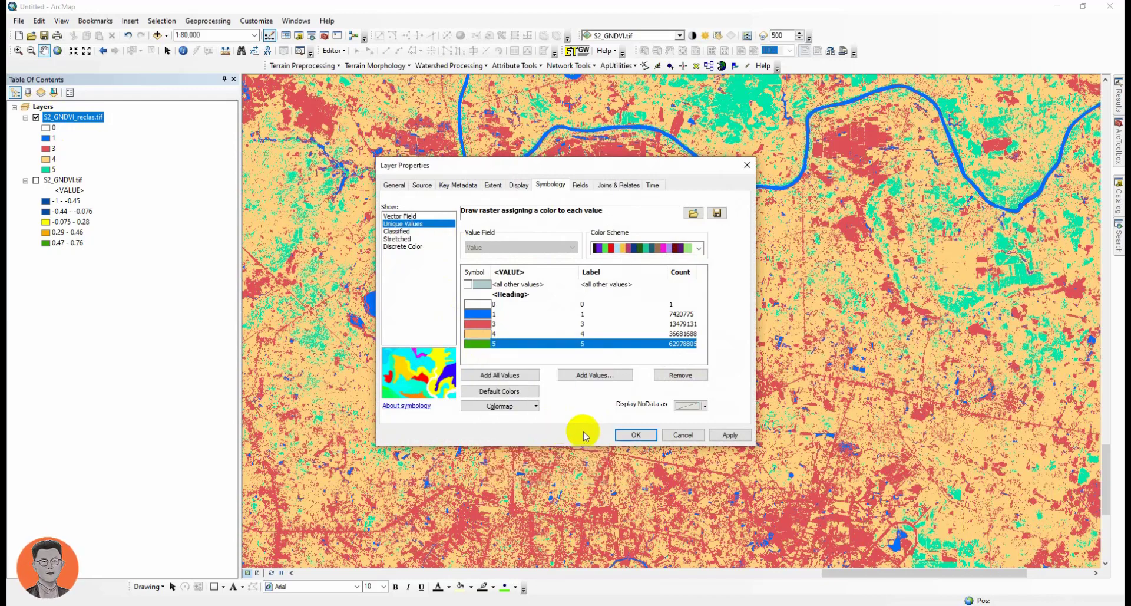
pyautogui.click(625, 434)
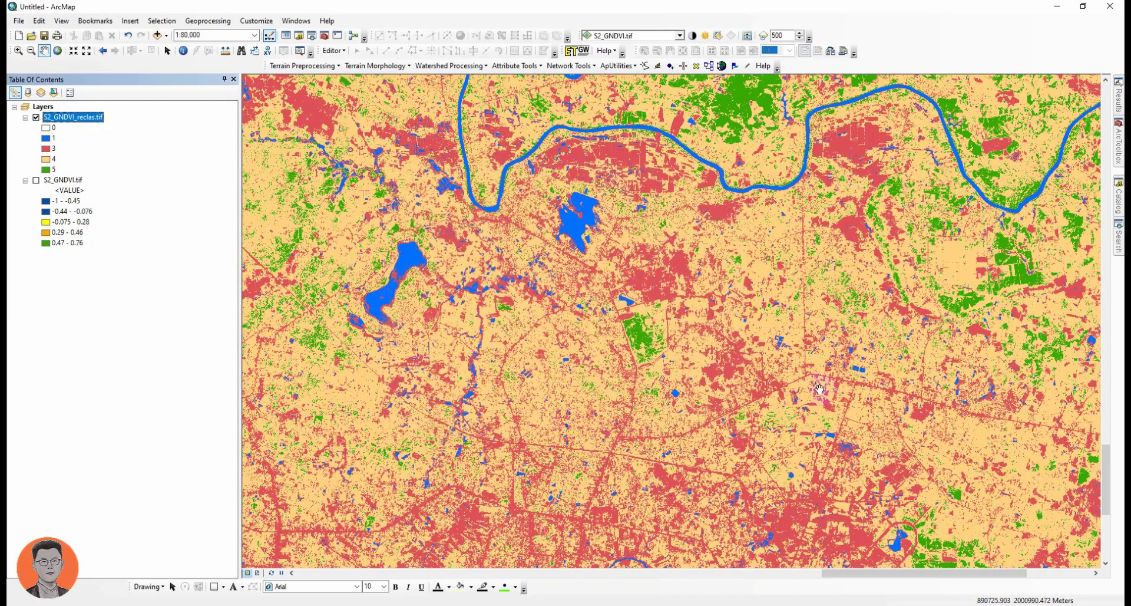
pyautogui.click(1119, 197)
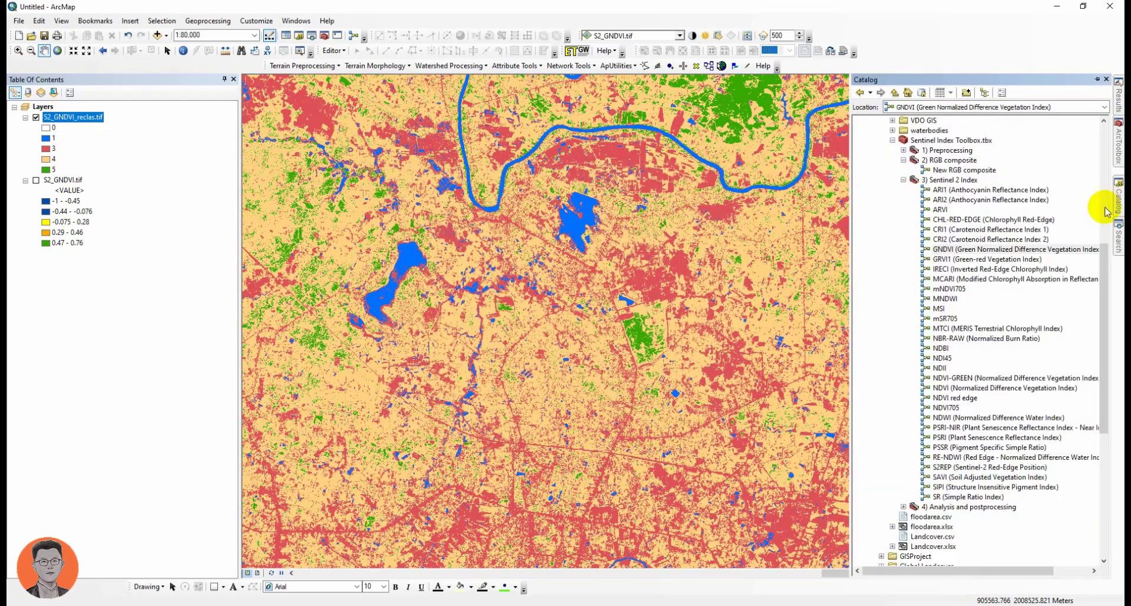
pyautogui.click(892, 140)
pyautogui.scroll(2, 700, 308)
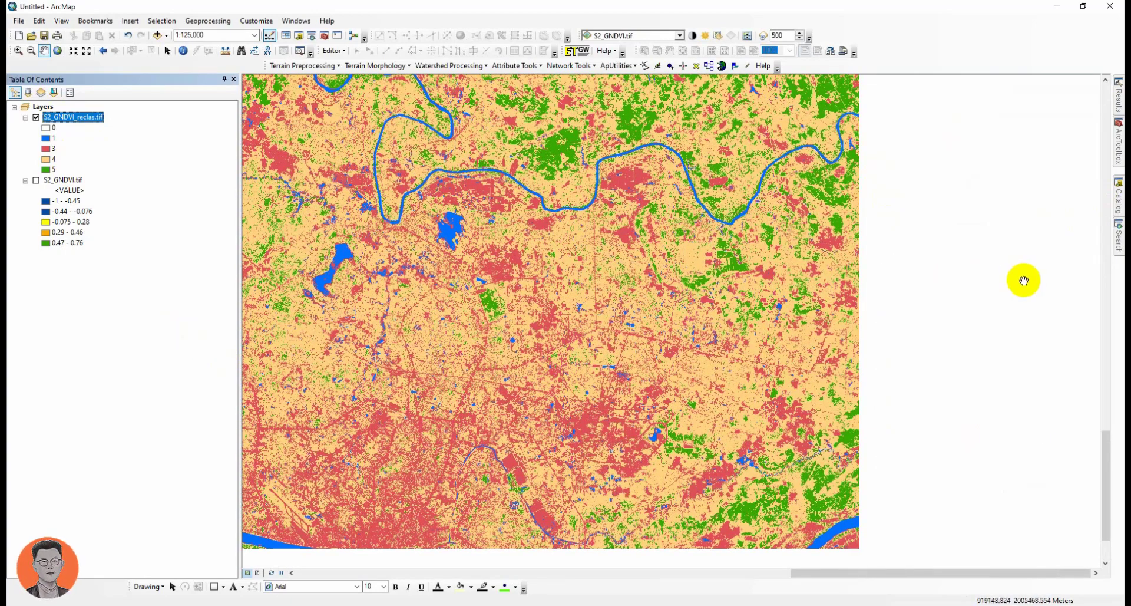
# - Search for majority, open the Spatial Analyst Majority Filter tool and set S2_GNDVI_reclas.tif as the input raster
pyautogui.click(1119, 243)
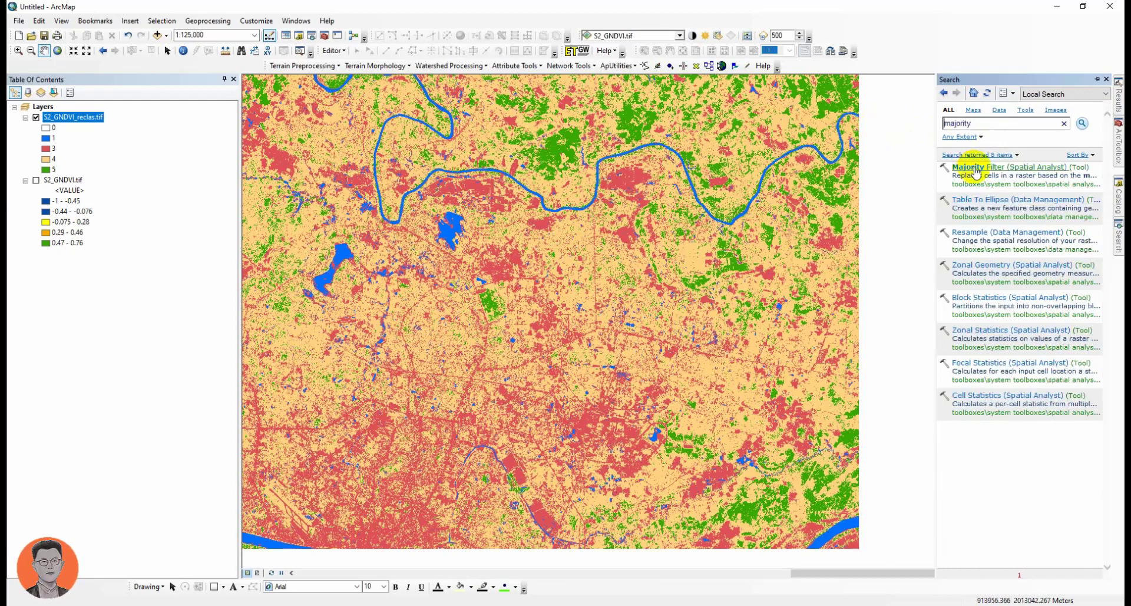
pyautogui.click(966, 166)
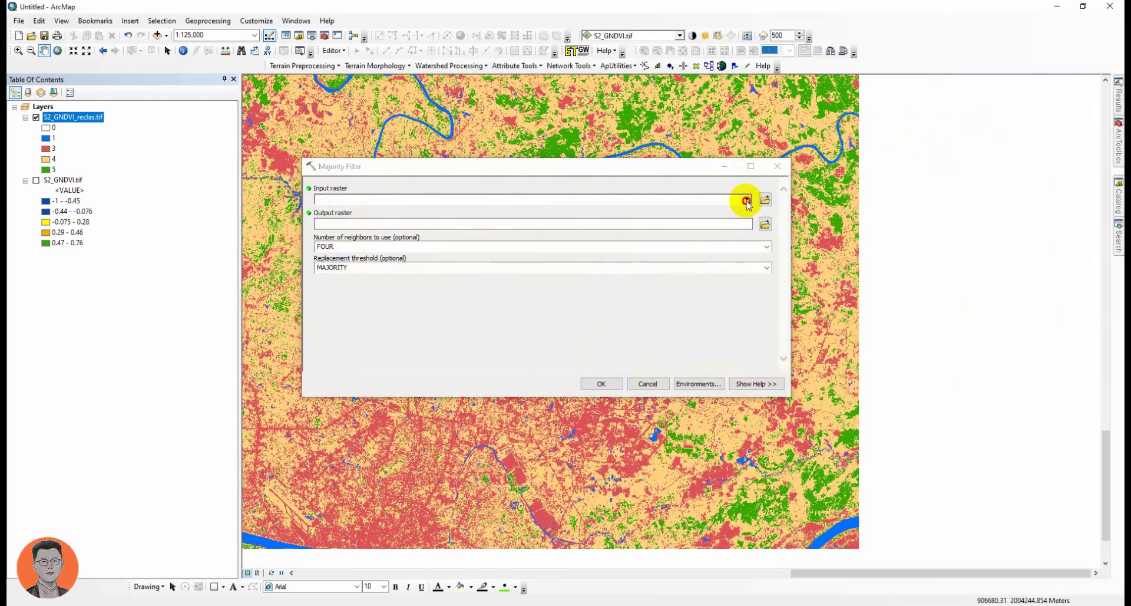
pyautogui.click(747, 199)
pyautogui.click(384, 213)
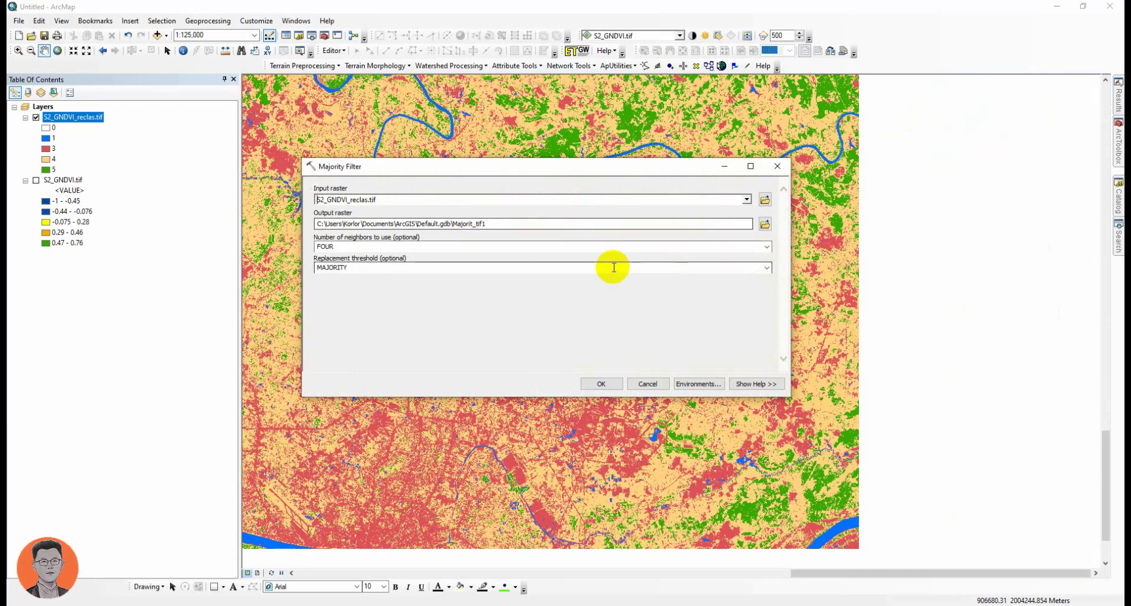
# - Name the Majority Filter output raster S2_GNDVI_reclas_Majo.tif, saved in the same folder as S2_GNDVI_reclas.tif, and run the tool
pyautogui.click(765, 224)
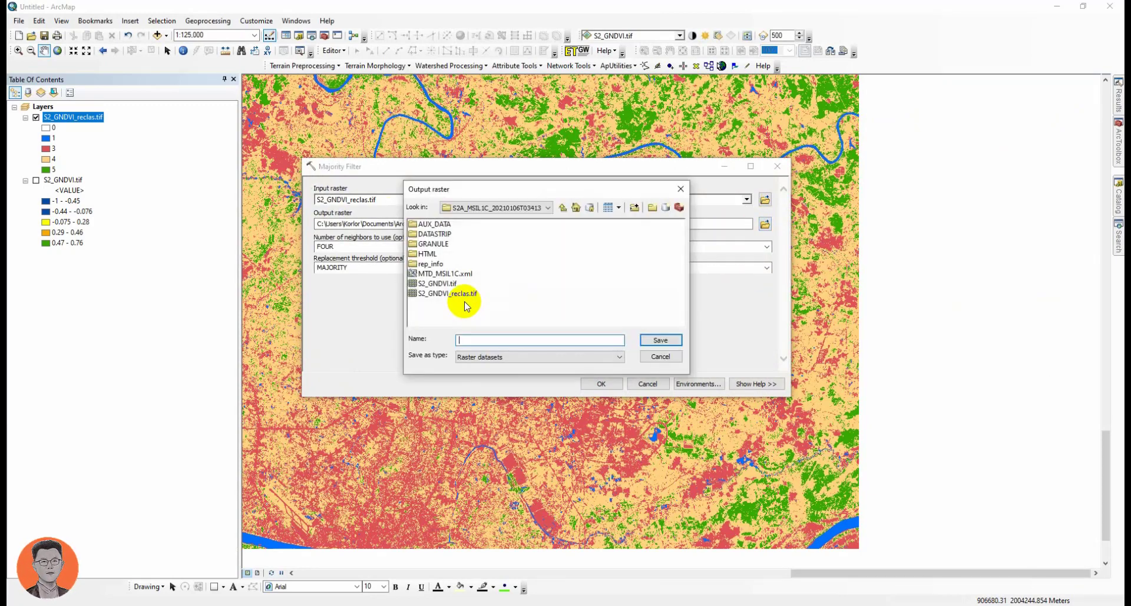
pyautogui.click(459, 293)
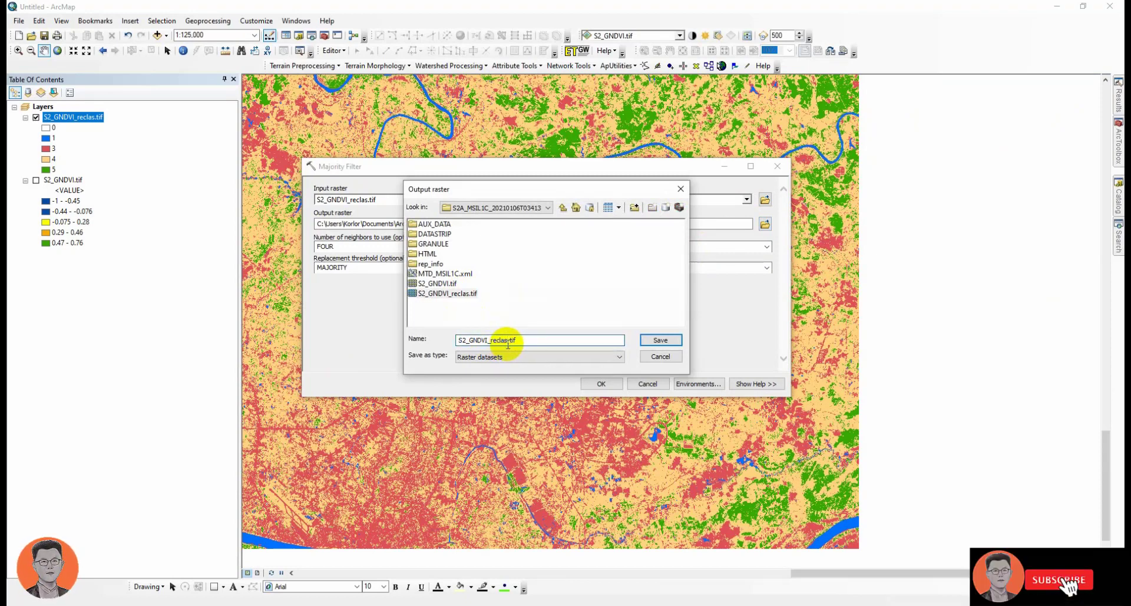
pyautogui.click(508, 340)
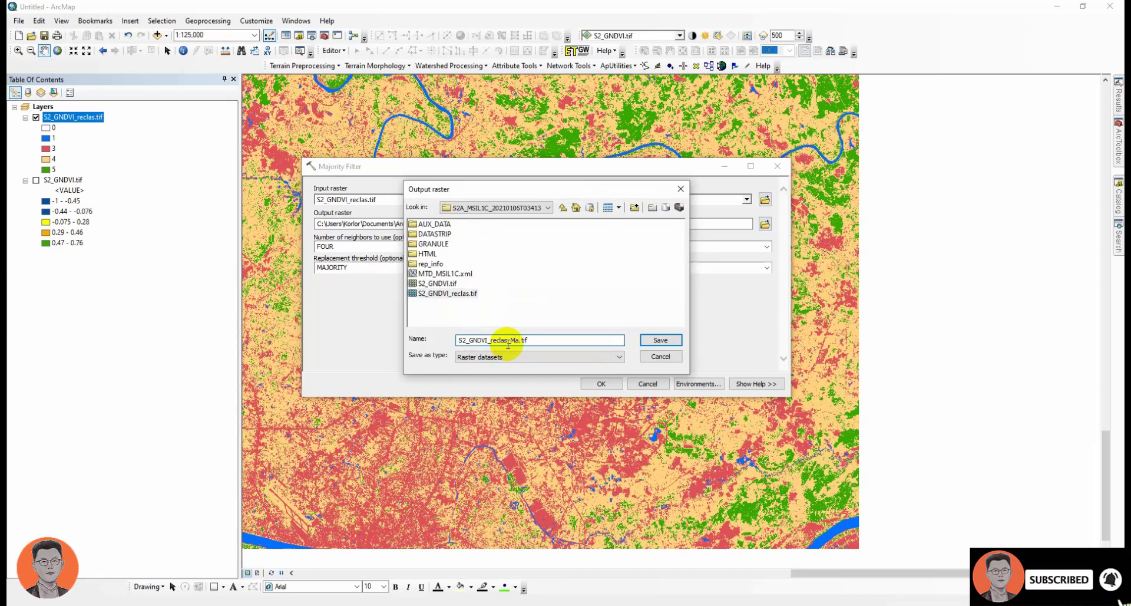
pyautogui.press('Return')
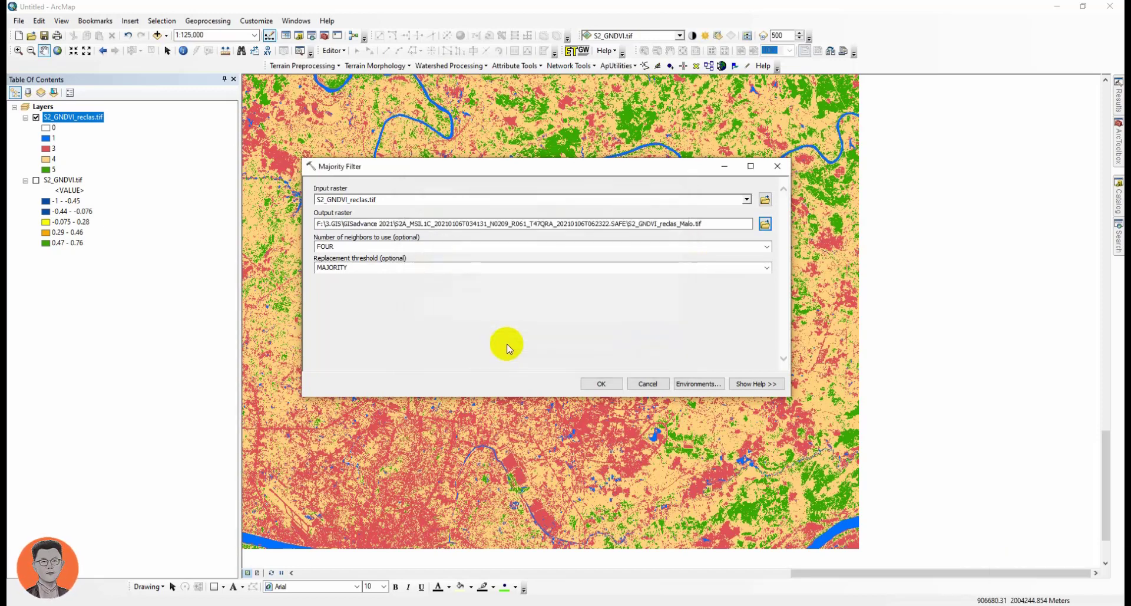
pyautogui.click(691, 225)
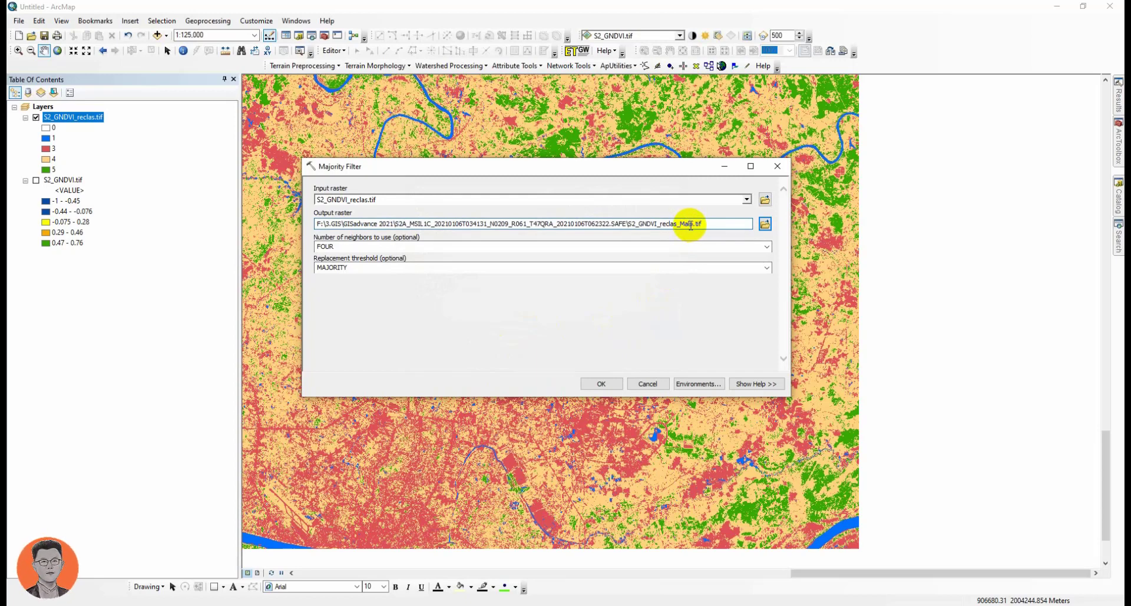
pyautogui.press('Return')
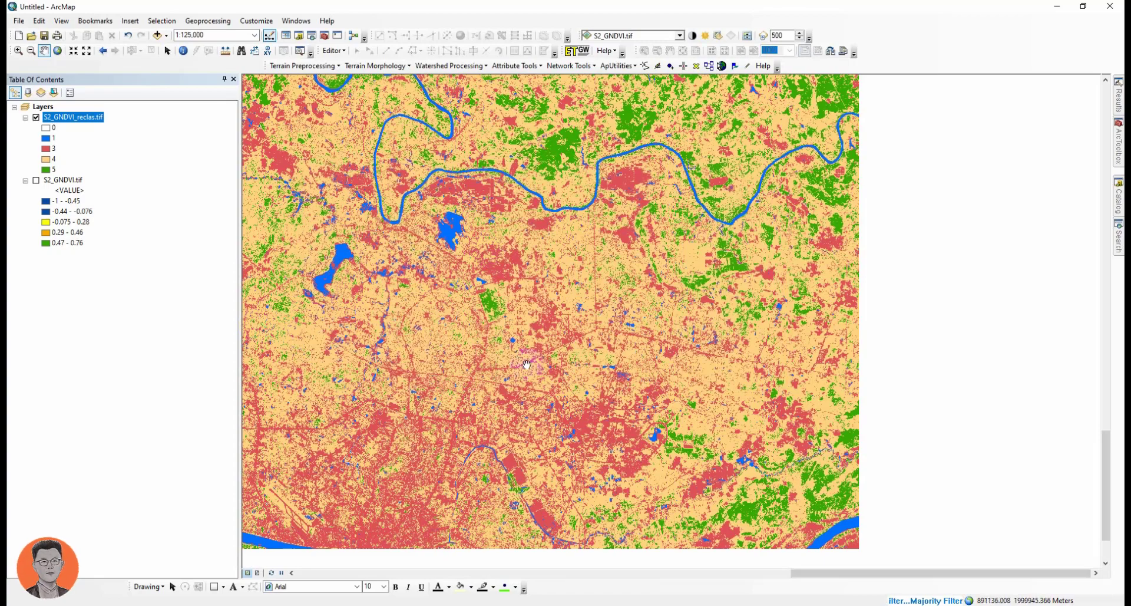
# - Change the color of class 1 to blue in the unique values symbology of S2_GNDVI_reclas_Majo.tif
pyautogui.scroll(5, 516, 325)
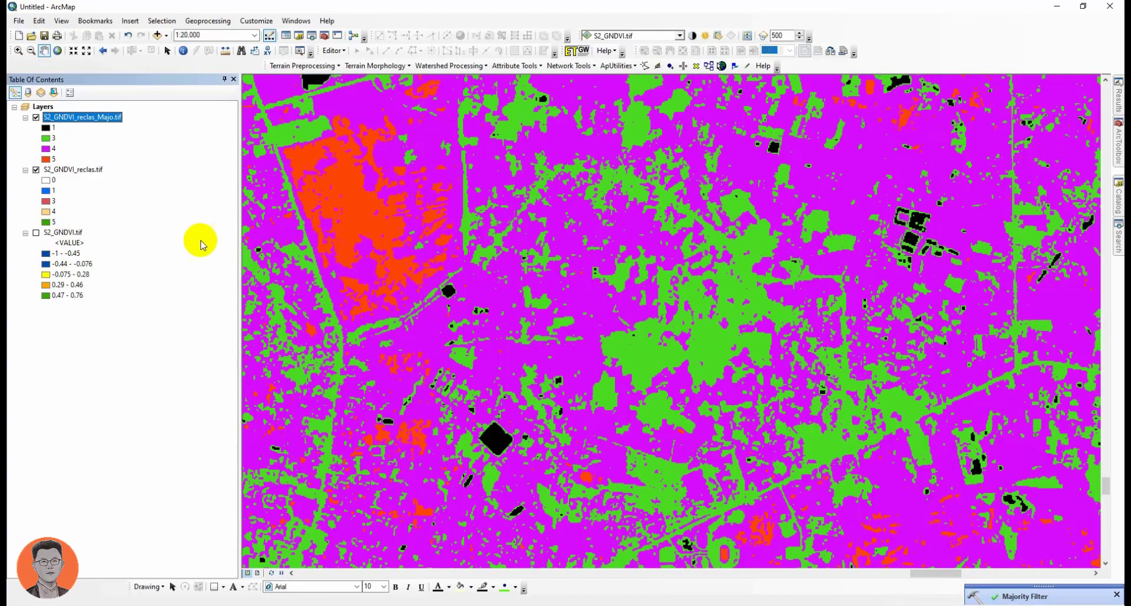
pyautogui.scroll(-1, 450, 269)
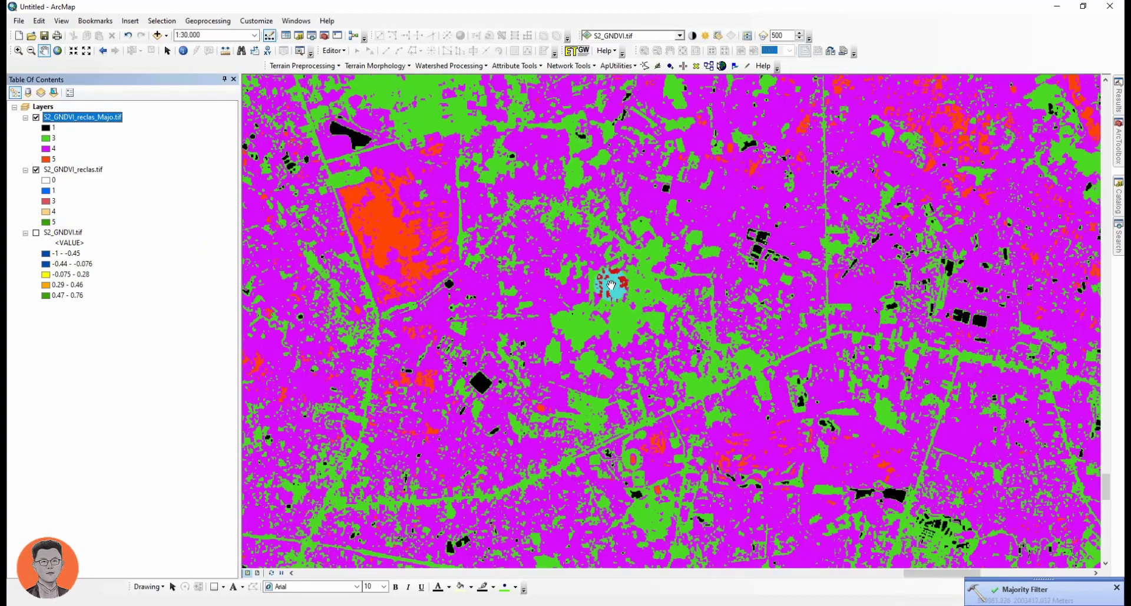
pyautogui.scroll(-1, 611, 285)
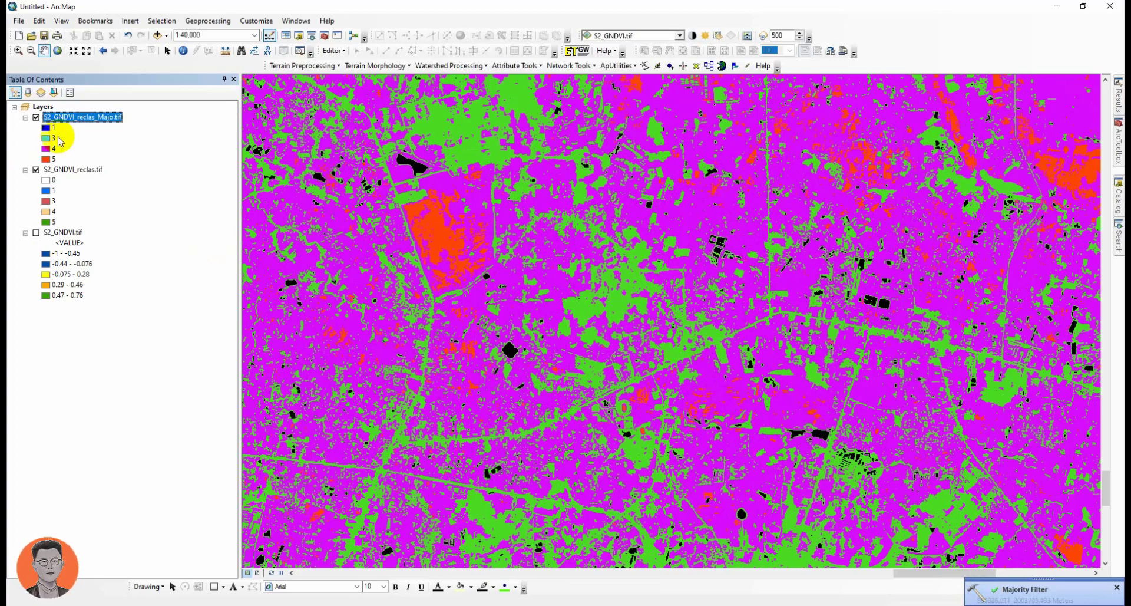
pyautogui.doubleClick(66, 121)
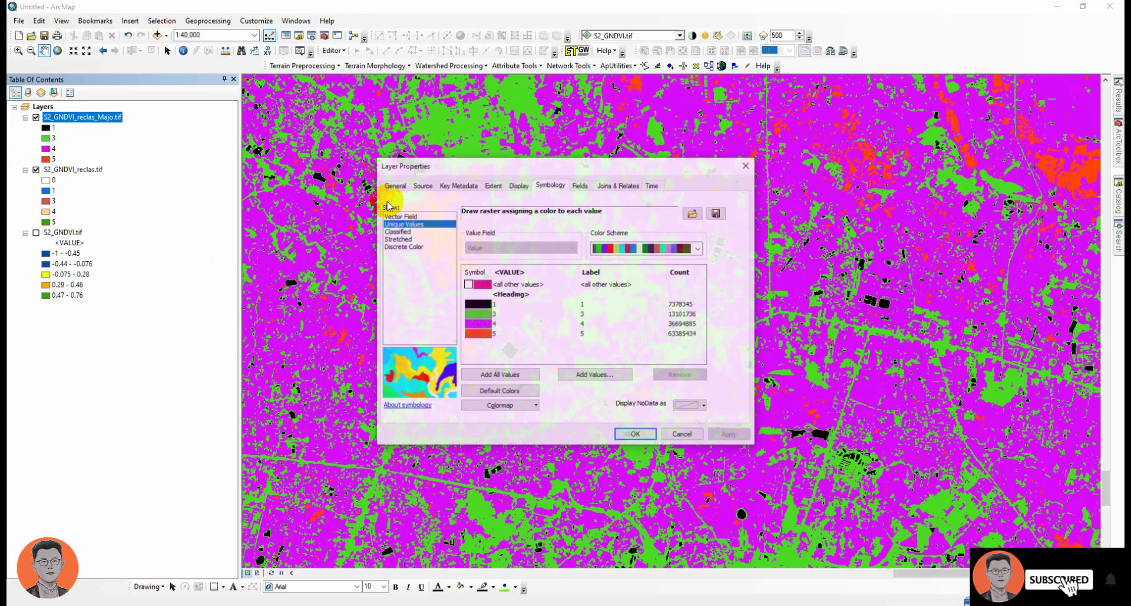
pyautogui.click(479, 304)
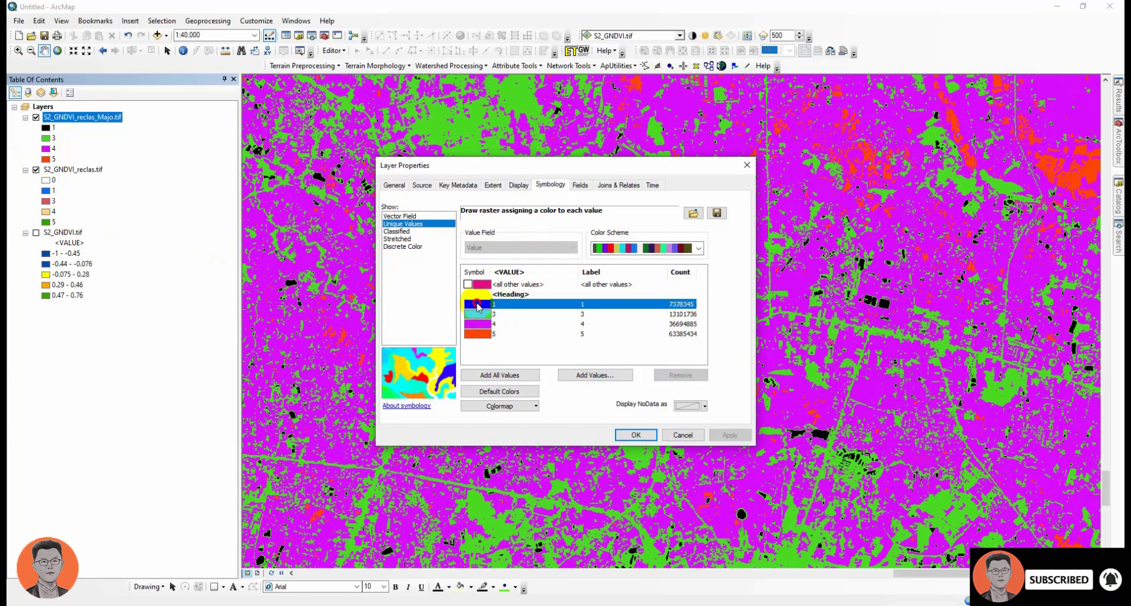
pyautogui.click(576, 347)
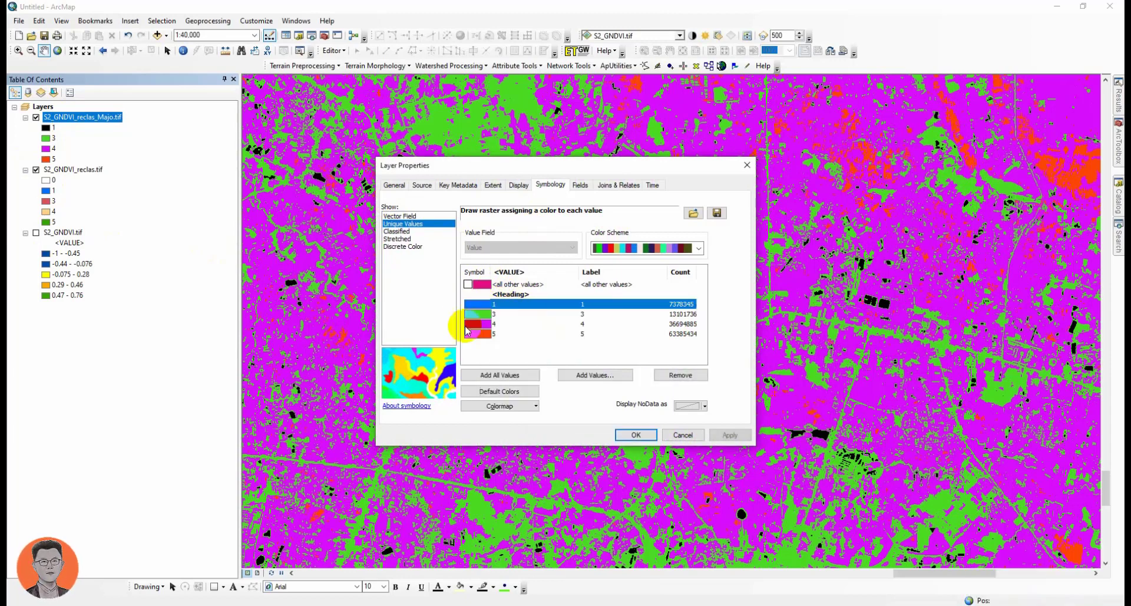
# - Color class 3 light orange and class 4 yellow in the filtered raster's symbology, and apply the changes
pyautogui.click(469, 316)
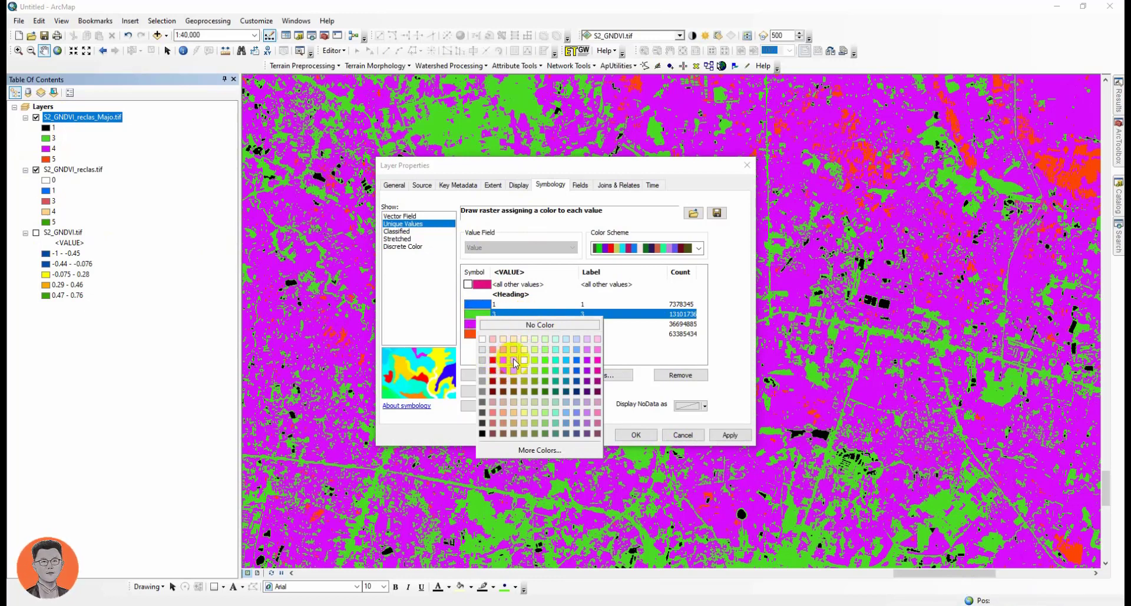
pyautogui.click(514, 348)
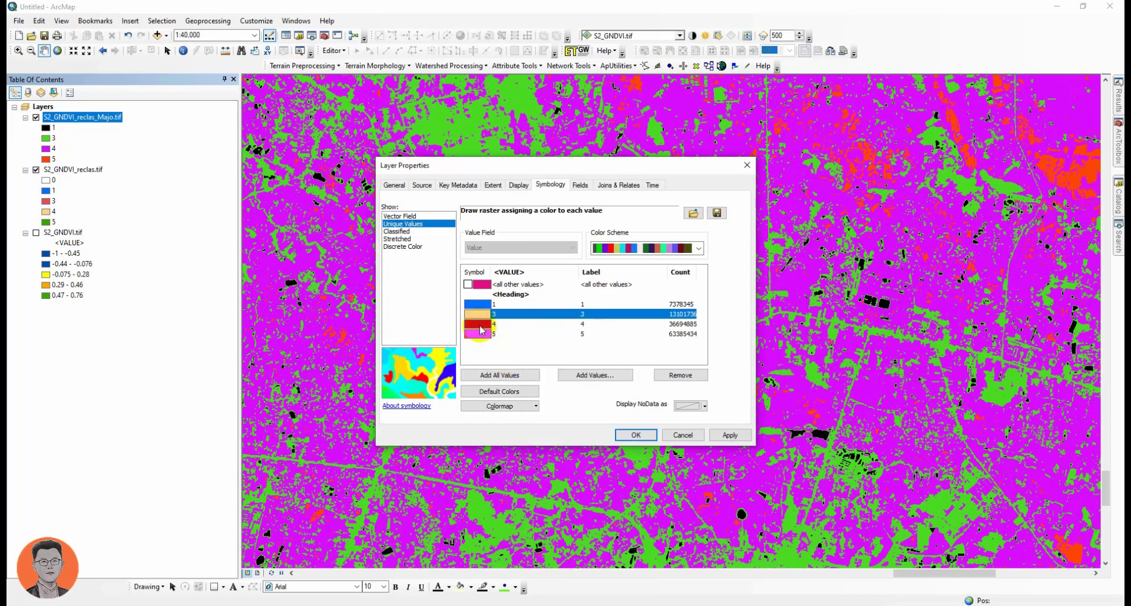
pyautogui.click(482, 329)
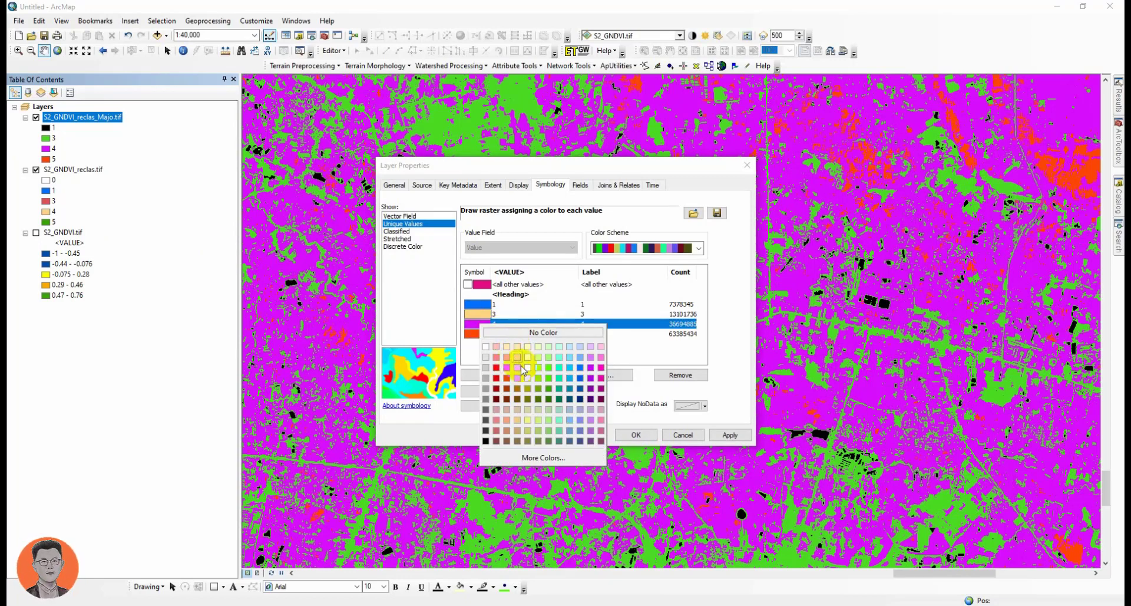
pyautogui.click(531, 377)
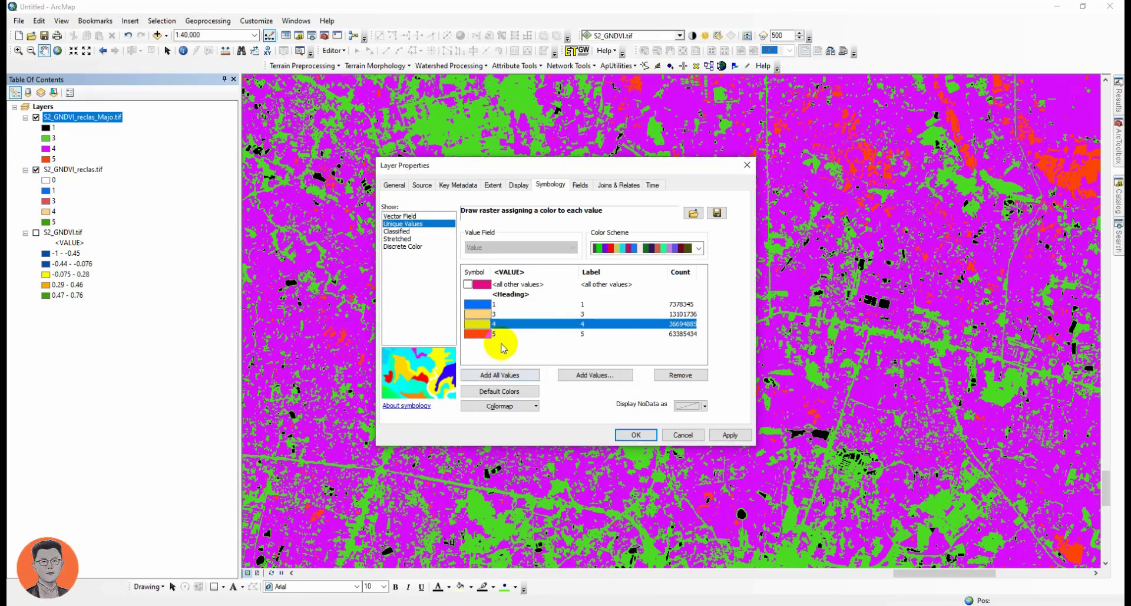
pyautogui.click(622, 434)
# - Color class 5 dark green and class 3 red in the symbology of S2_GNDVI_reclas_Majo.tif, and apply the changes
pyautogui.scroll(-2, 581, 416)
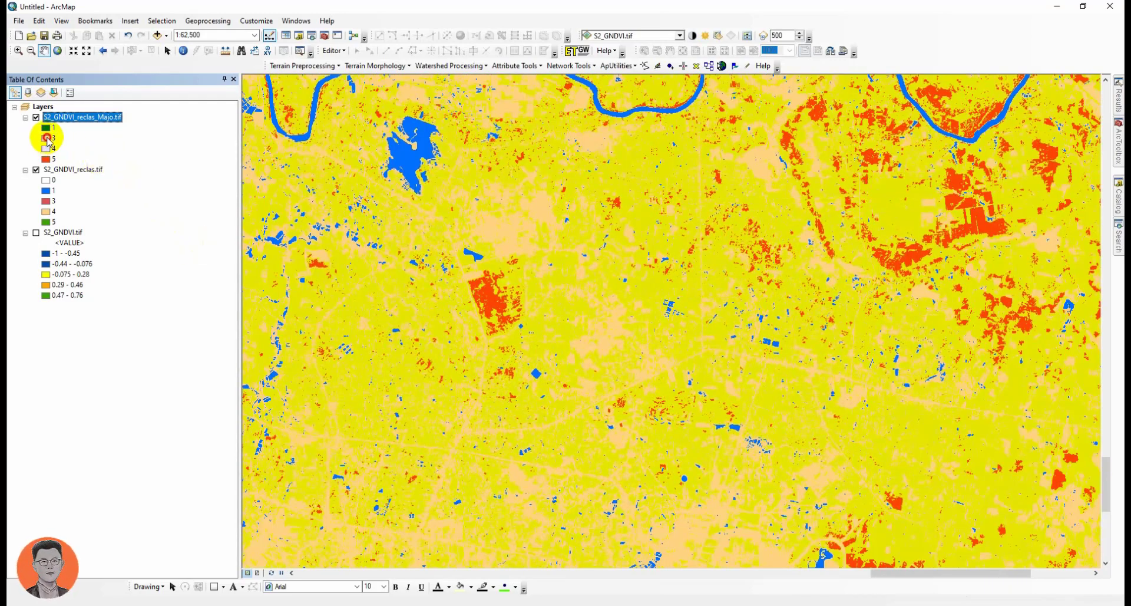
pyautogui.click(46, 138)
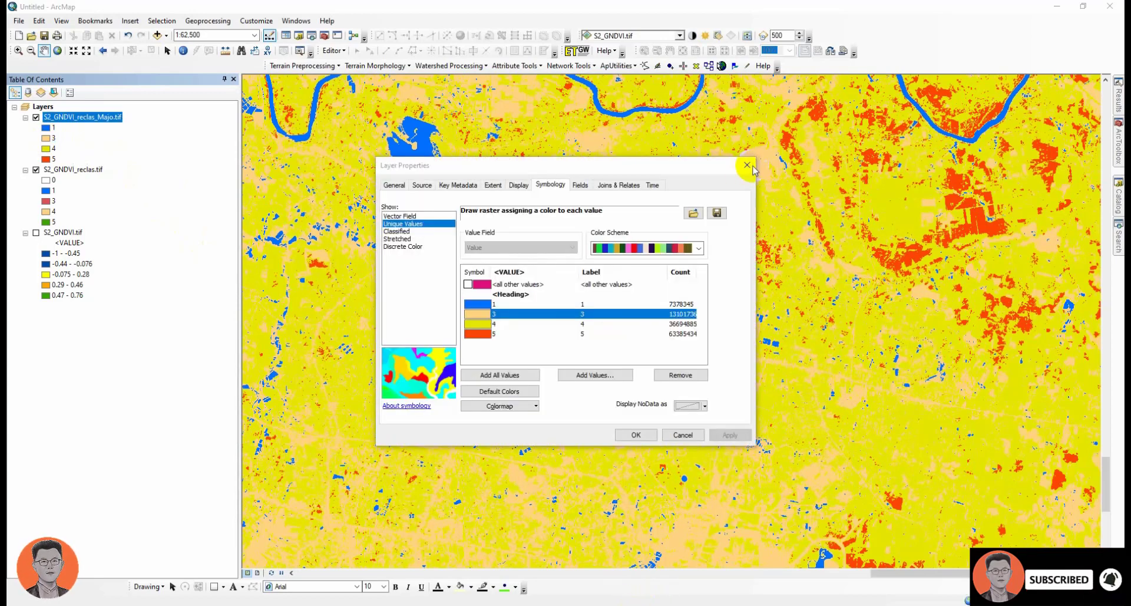
pyautogui.click(745, 167)
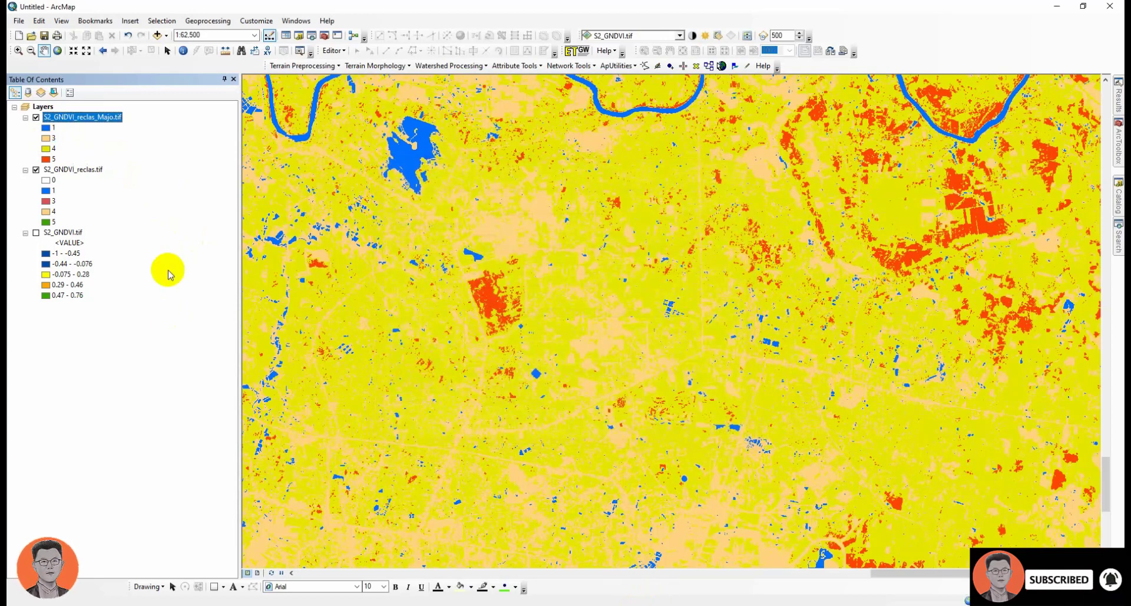
pyautogui.doubleClick(100, 117)
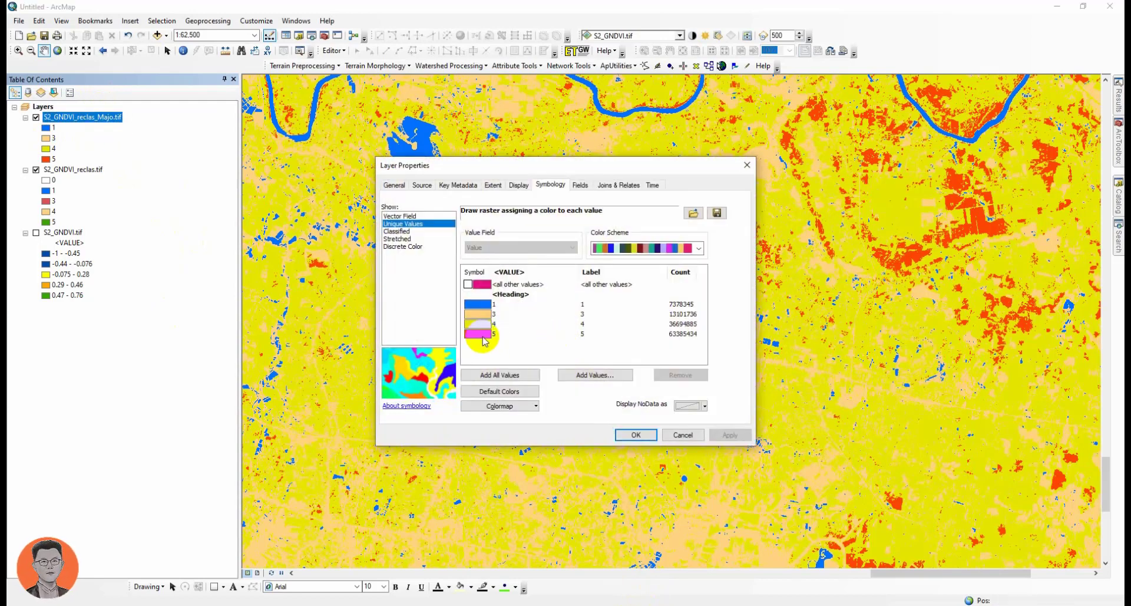
pyautogui.click(483, 337)
pyautogui.click(551, 402)
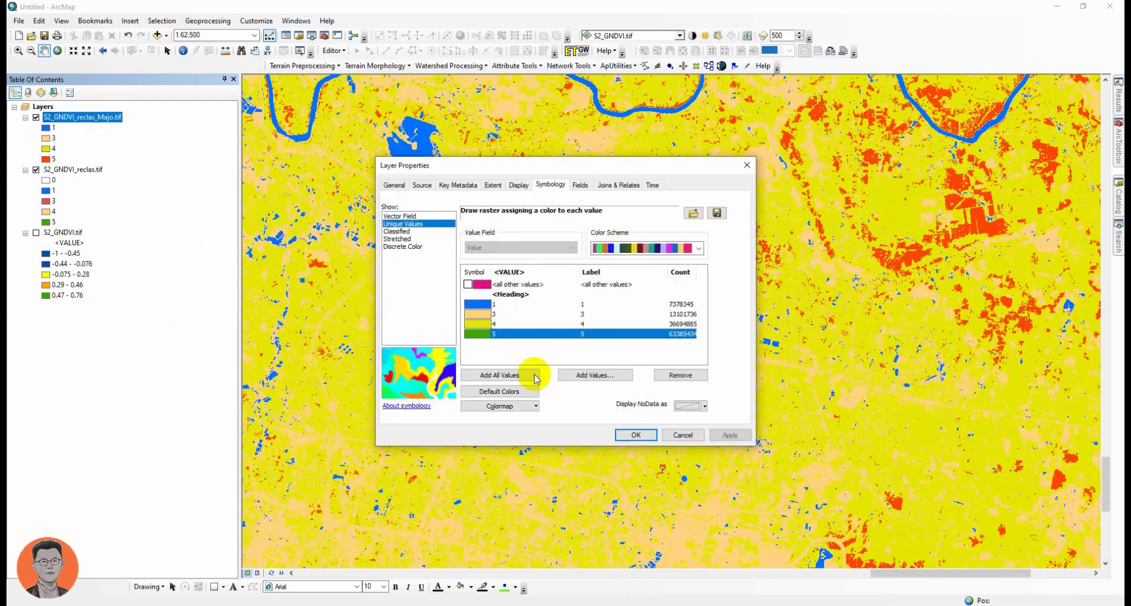
pyautogui.click(477, 314)
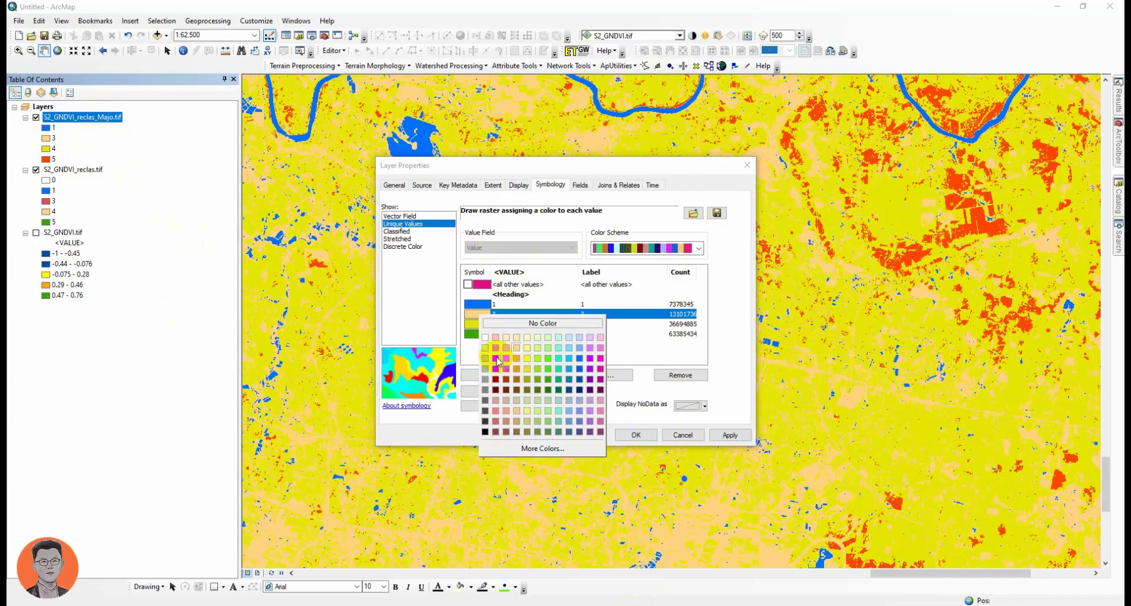
pyautogui.click(497, 359)
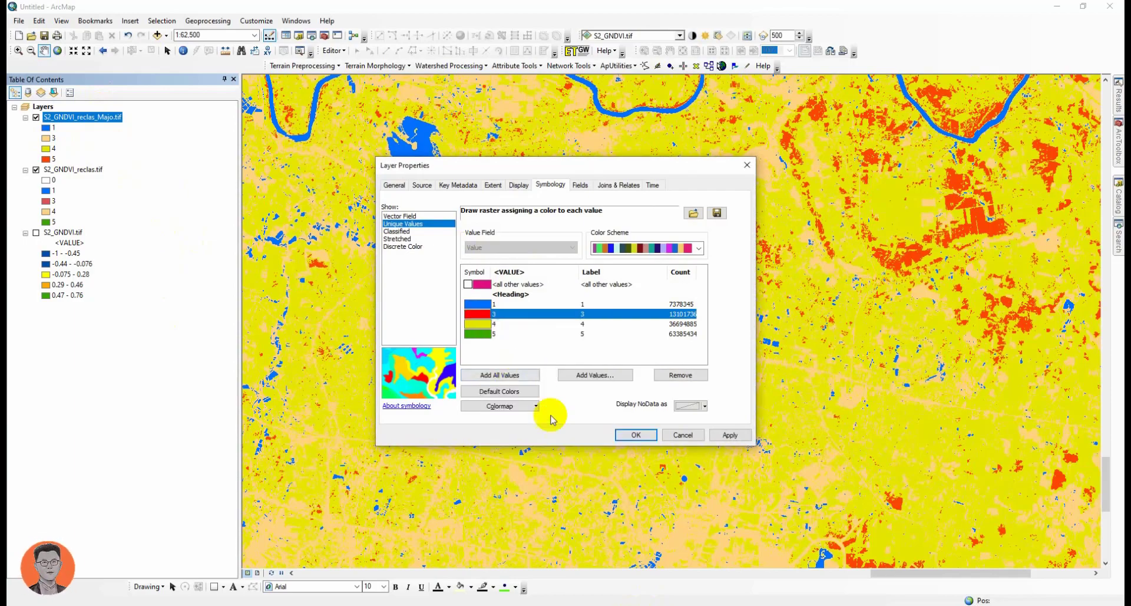
pyautogui.click(633, 435)
# - Examine the recolored classes of the filtered raster along the meandering river, around the lakes and in the urban area near the southern edge
pyautogui.scroll(-2, 535, 372)
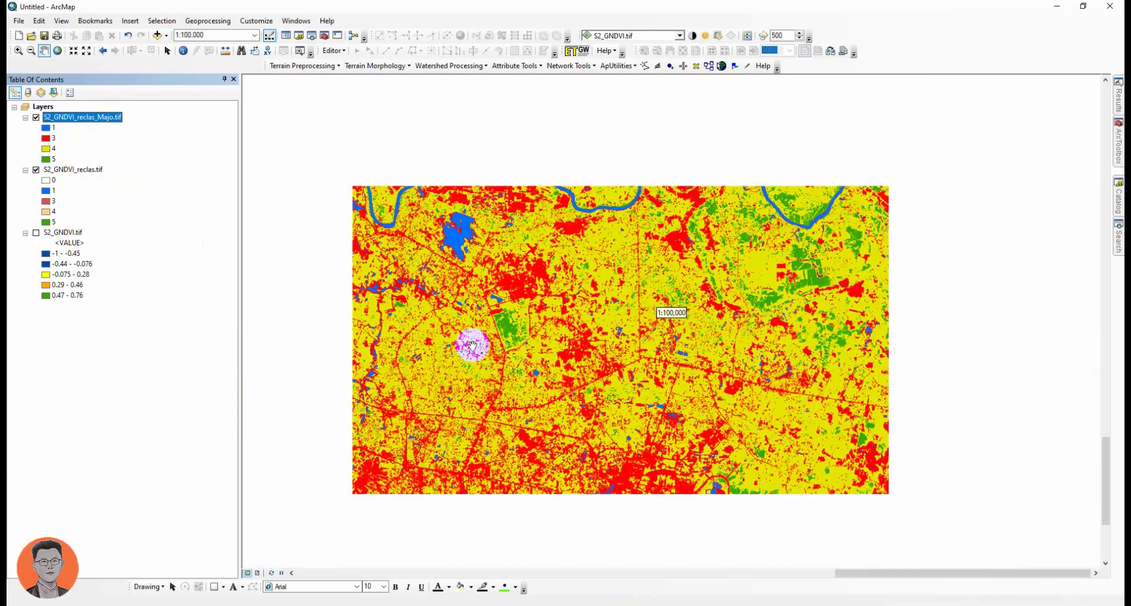
pyautogui.moveTo(473, 345); pyautogui.dragTo(695, 510)
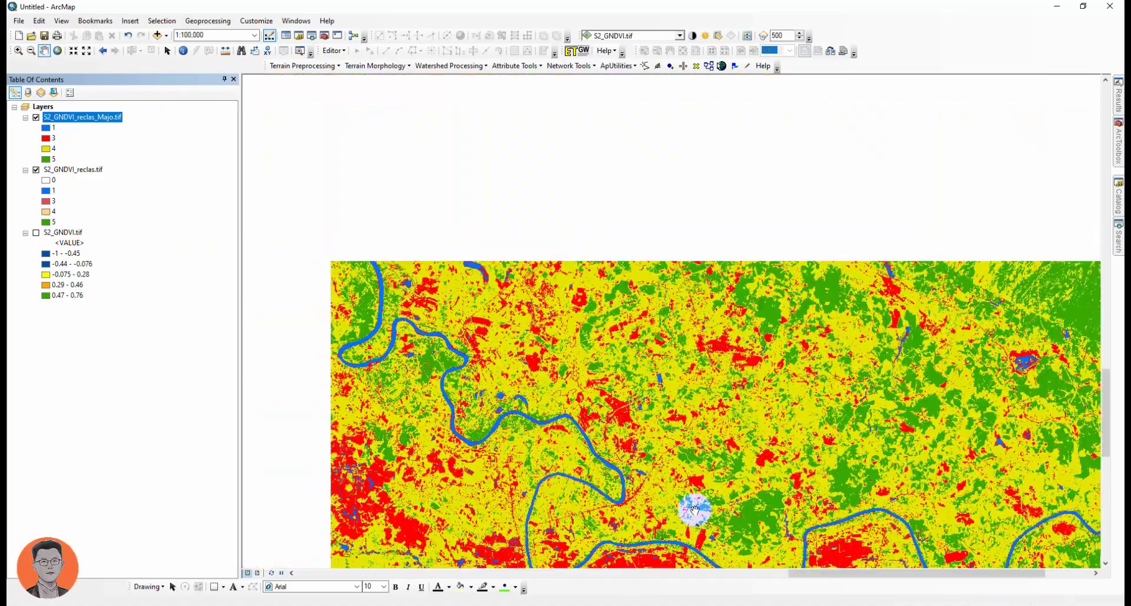
pyautogui.scroll(-3, 669, 472)
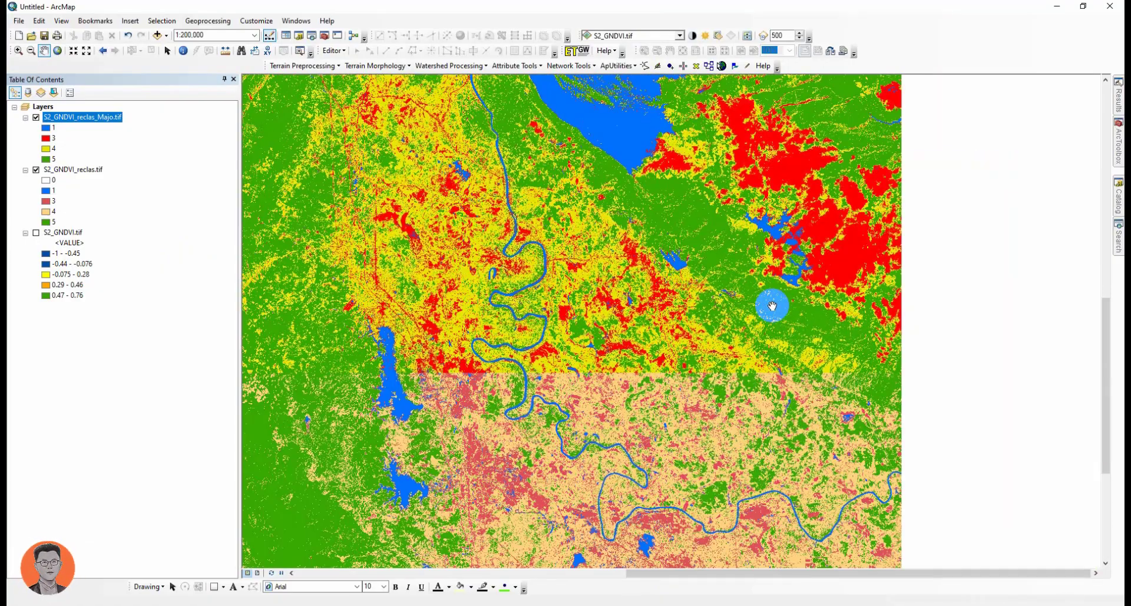
pyautogui.moveTo(770, 302); pyautogui.dragTo(766, 254)
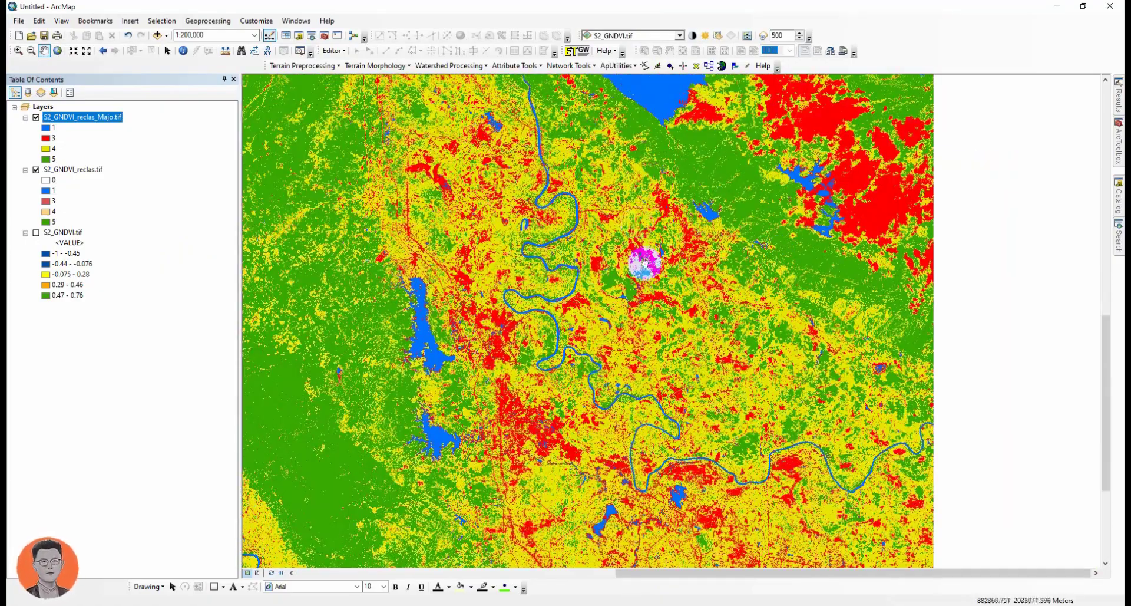
pyautogui.moveTo(644, 261); pyautogui.dragTo(656, 336)
pyautogui.scroll(3, 607, 412)
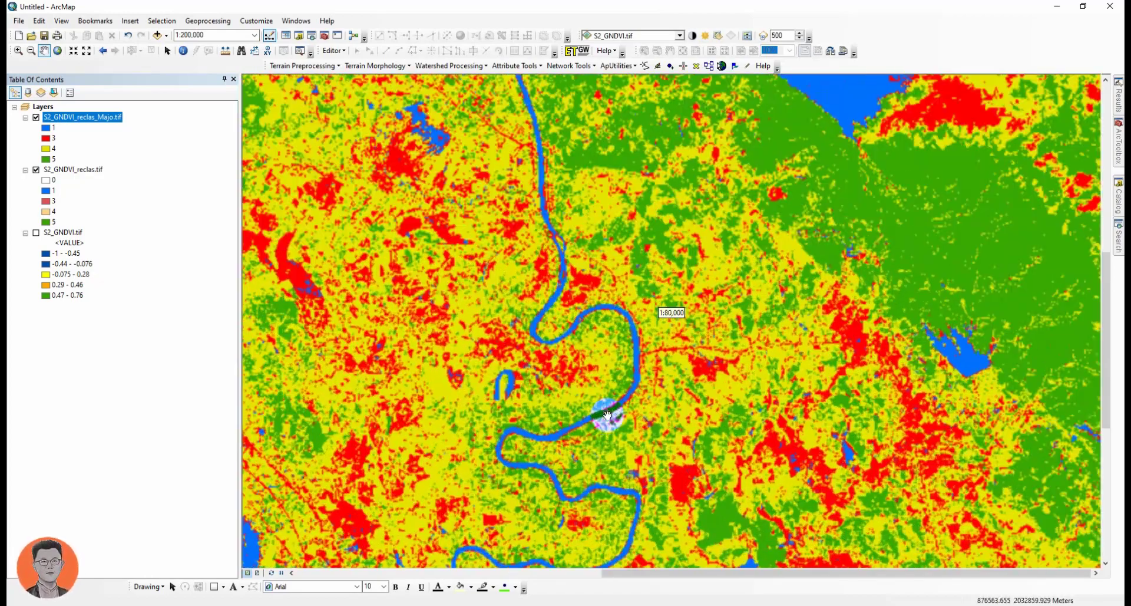
pyautogui.scroll(1, 607, 415)
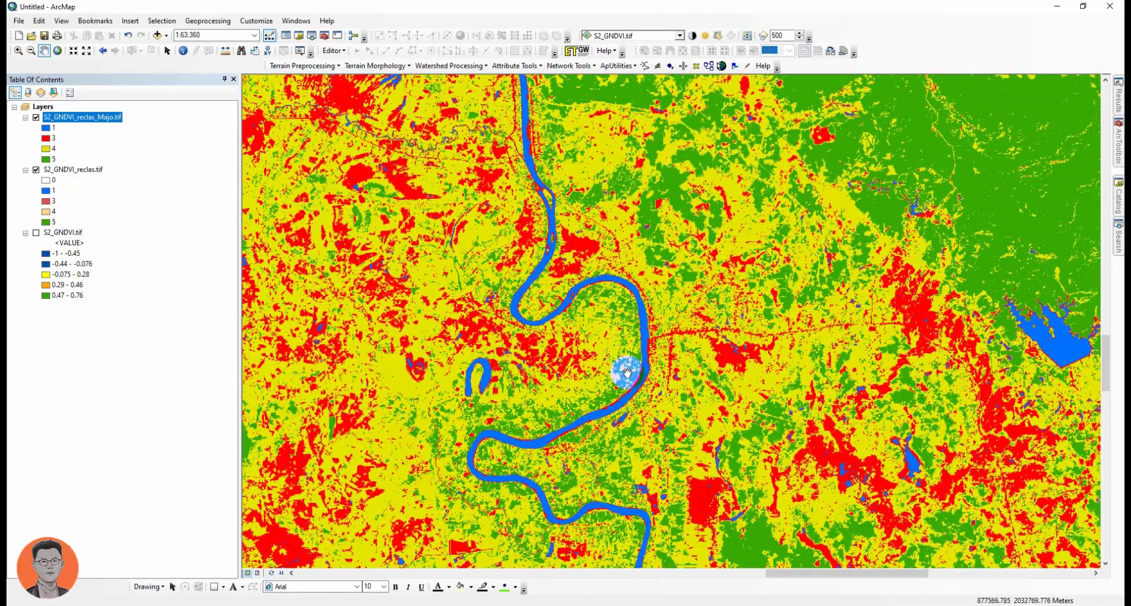
pyautogui.moveTo(598, 359); pyautogui.dragTo(472, 166)
pyautogui.moveTo(619, 341); pyautogui.dragTo(710, 172)
pyautogui.moveTo(684, 379); pyautogui.dragTo(620, 160)
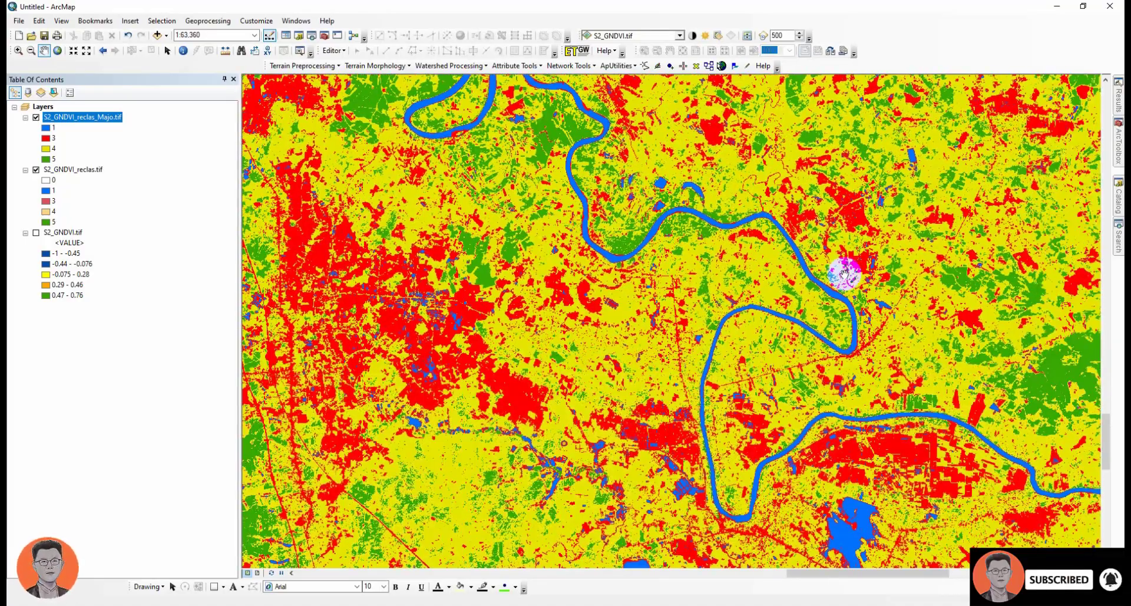
pyautogui.moveTo(603, 362); pyautogui.dragTo(842, 80)
pyautogui.moveTo(611, 265); pyautogui.dragTo(664, 70)
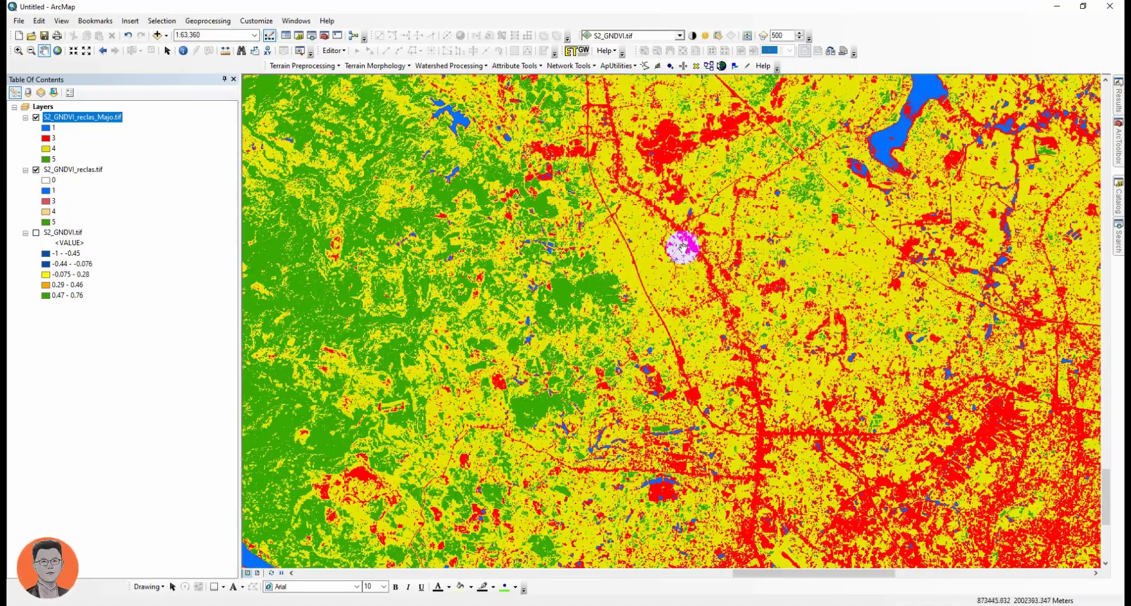
pyautogui.scroll(3, 682, 246)
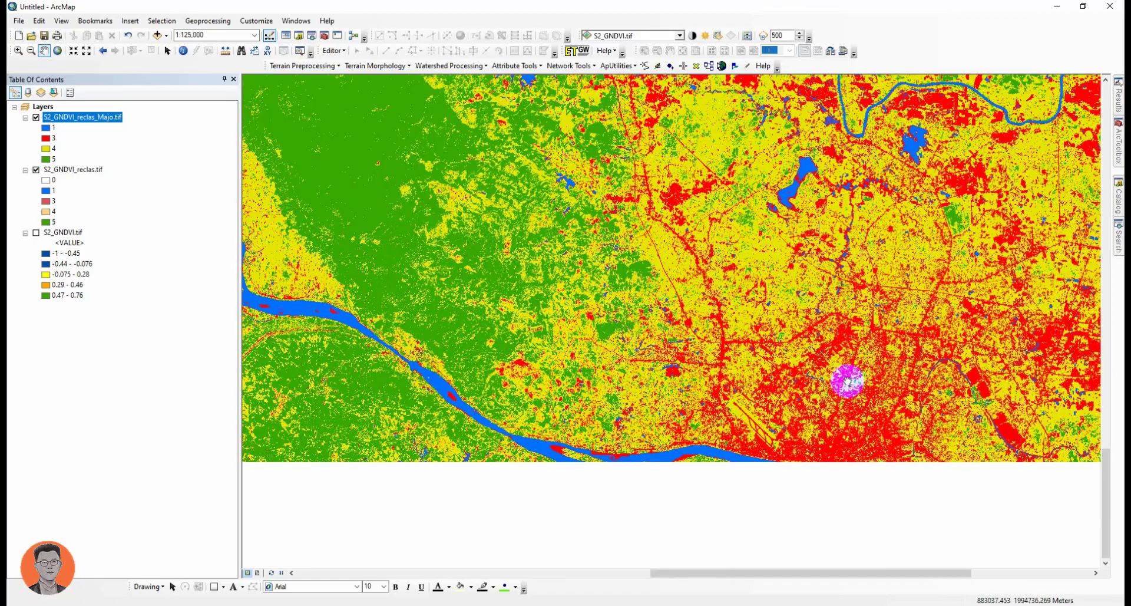
pyautogui.moveTo(846, 379); pyautogui.dragTo(538, 303)
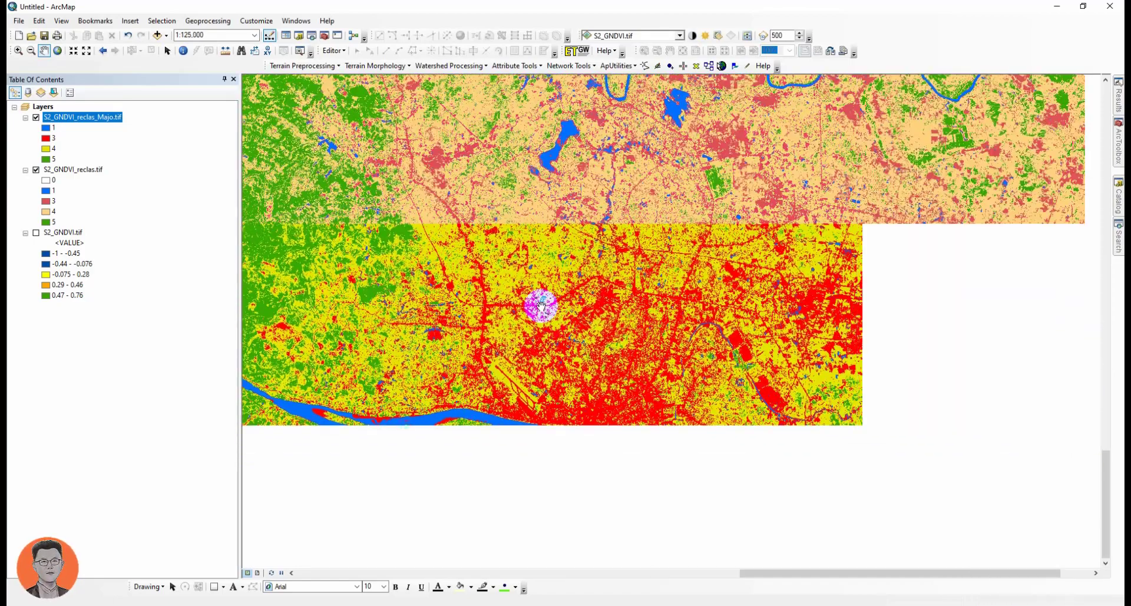
pyautogui.moveTo(712, 378); pyautogui.dragTo(491, 355)
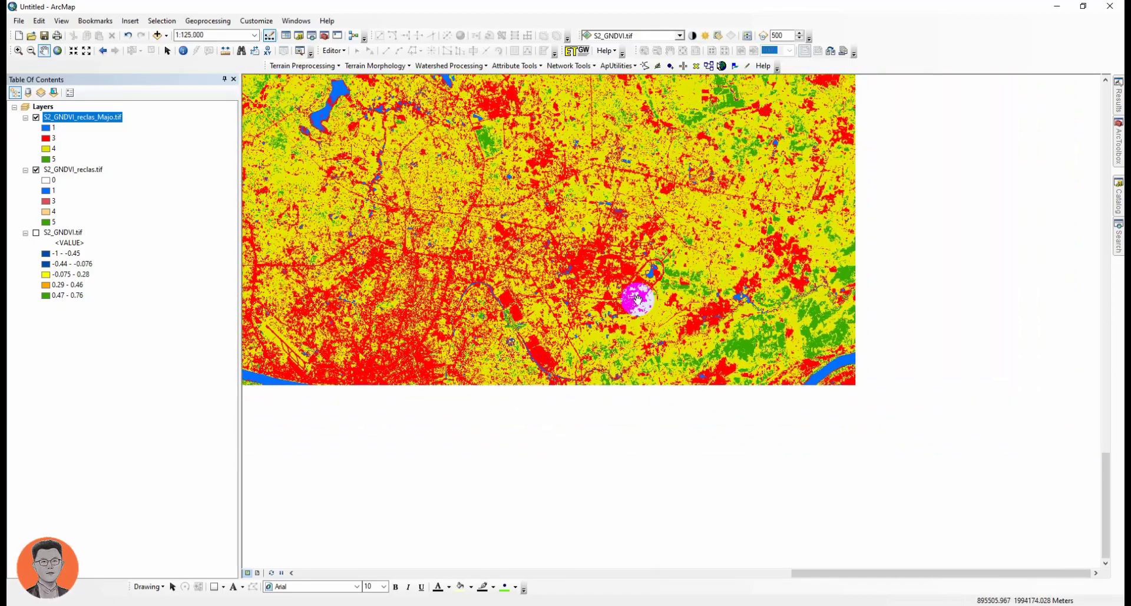
pyautogui.scroll(-3, 686, 244)
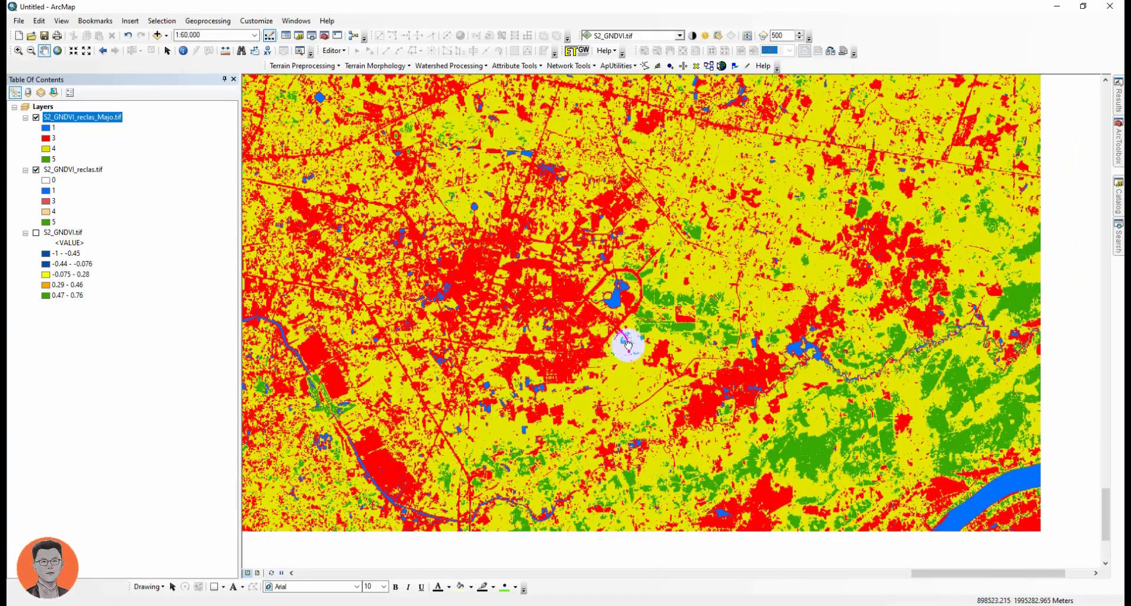
# - Examine the filtered classes in the southeastern part of the raster and close up around the lake enclosed by the curved road
pyautogui.moveTo(628, 345); pyautogui.dragTo(523, 415)
pyautogui.moveTo(610, 442); pyautogui.dragTo(537, 385)
pyautogui.moveTo(613, 413); pyautogui.dragTo(527, 362)
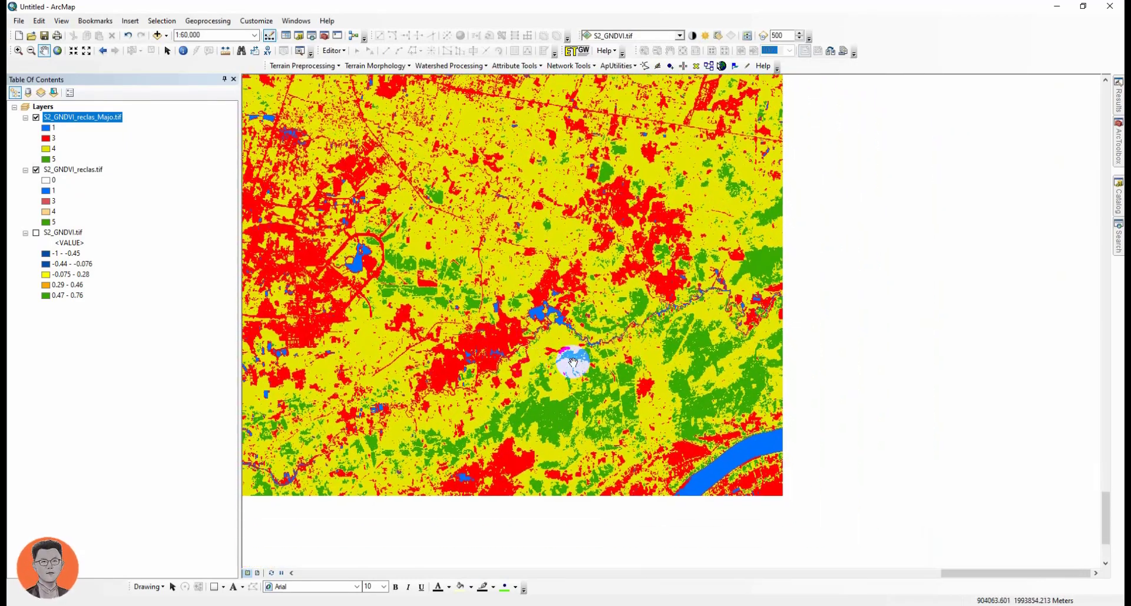
pyautogui.moveTo(505, 291); pyautogui.dragTo(605, 371)
pyautogui.scroll(-2, 568, 328)
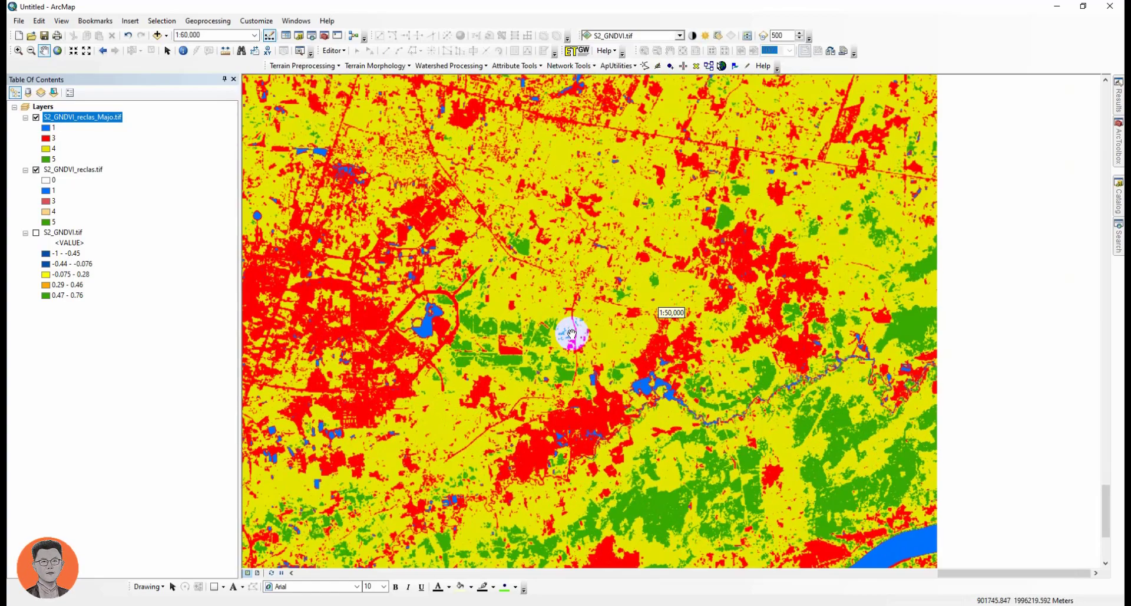
pyautogui.scroll(-2, 560, 374)
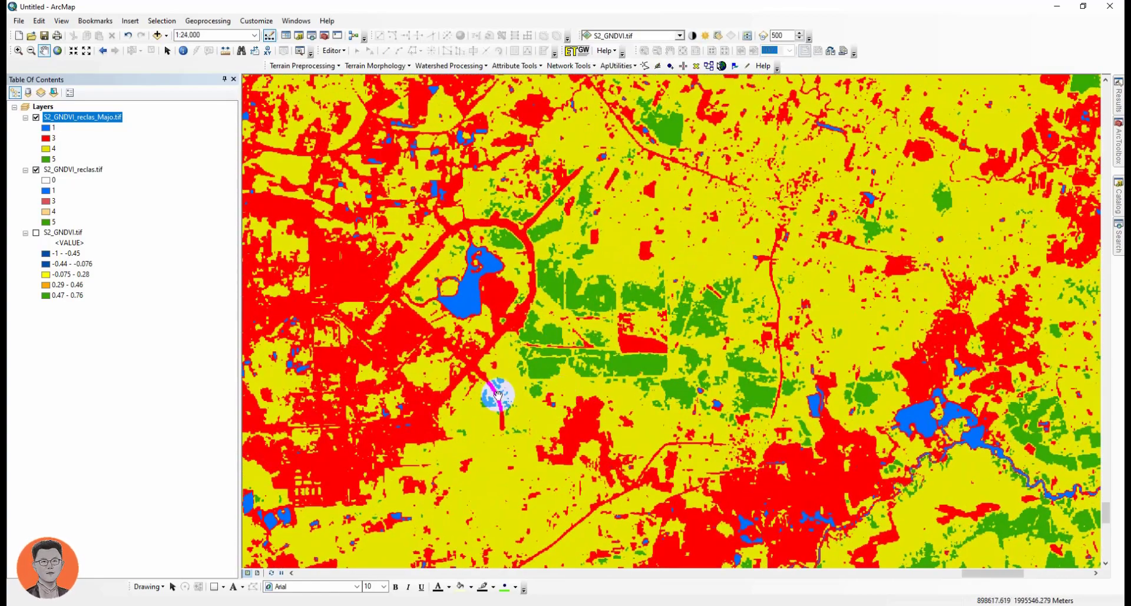
pyautogui.moveTo(491, 400); pyautogui.dragTo(606, 405)
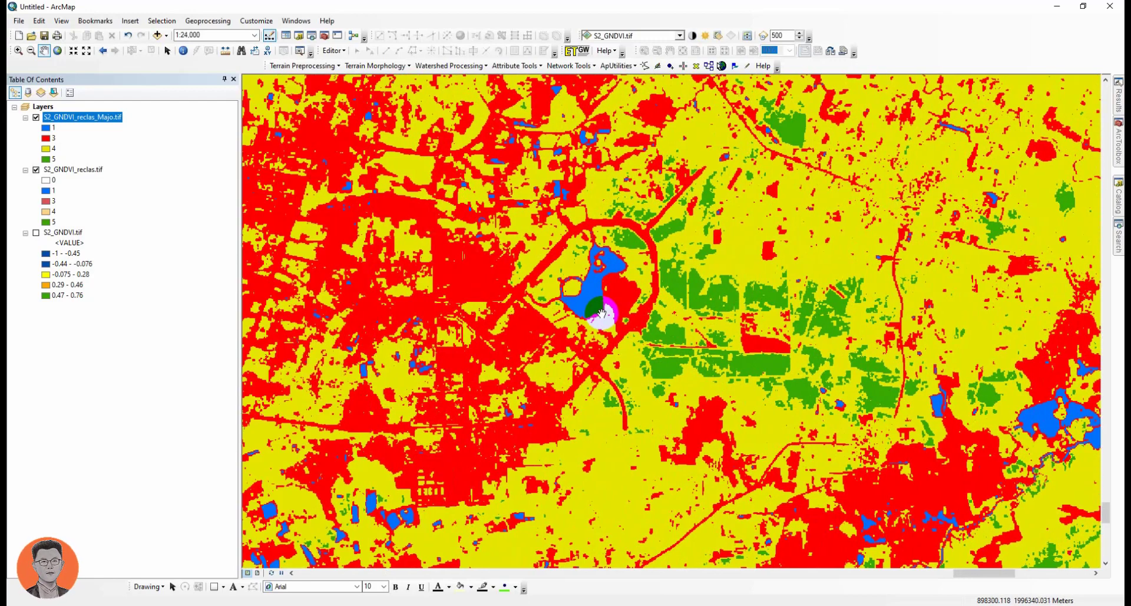
pyautogui.scroll(-1, 592, 372)
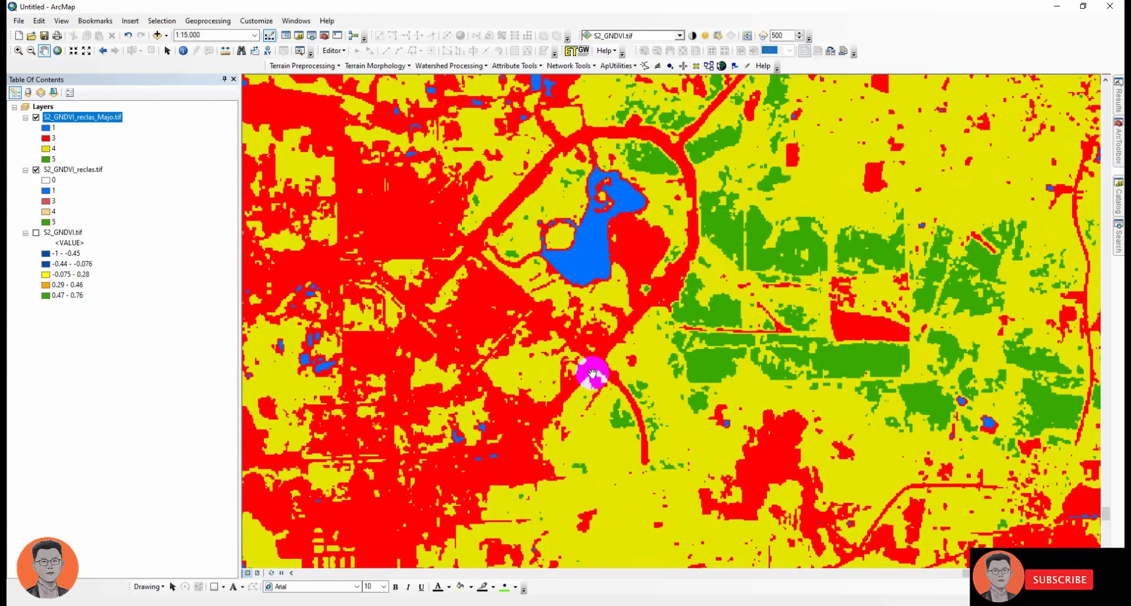
pyautogui.scroll(1, 592, 373)
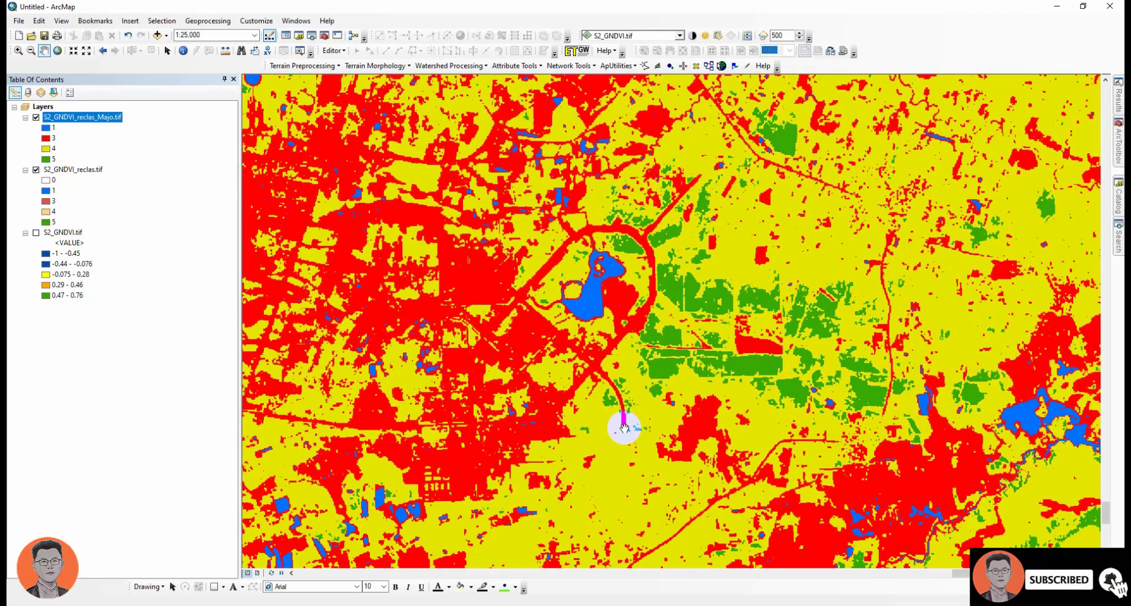
# - Examine the filtered classes along the narrow river at the raster's southern edge and across the built-up area up to its northern edge
pyautogui.moveTo(619, 407); pyautogui.dragTo(733, 252)
pyautogui.moveTo(757, 379); pyautogui.dragTo(797, 228)
pyautogui.moveTo(518, 328); pyautogui.dragTo(697, 216)
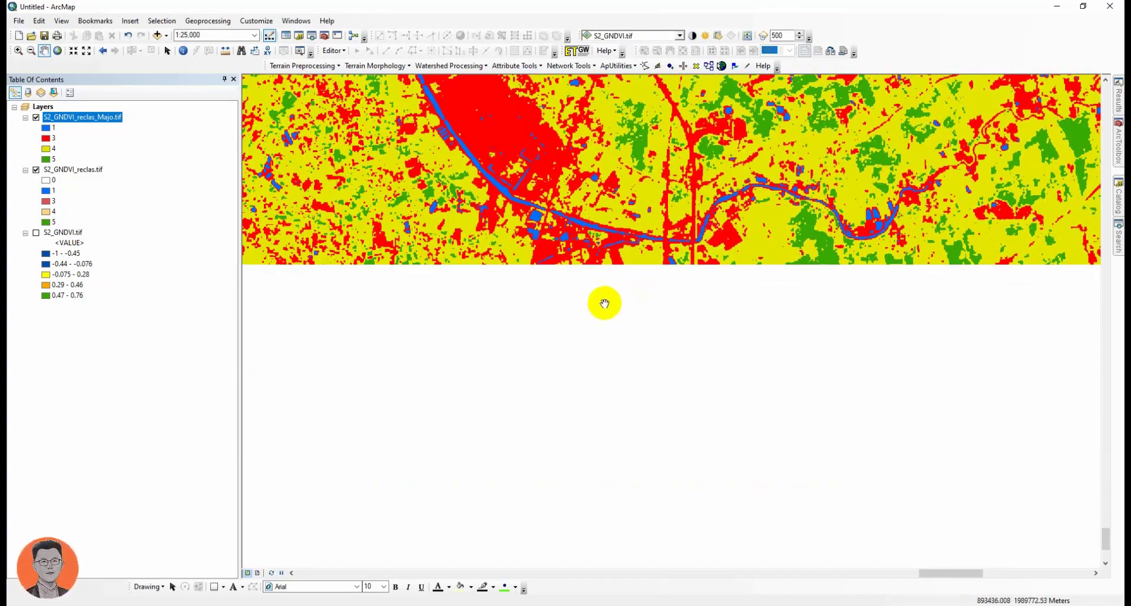
pyautogui.moveTo(588, 231); pyautogui.dragTo(449, 262)
pyautogui.scroll(2, 543, 270)
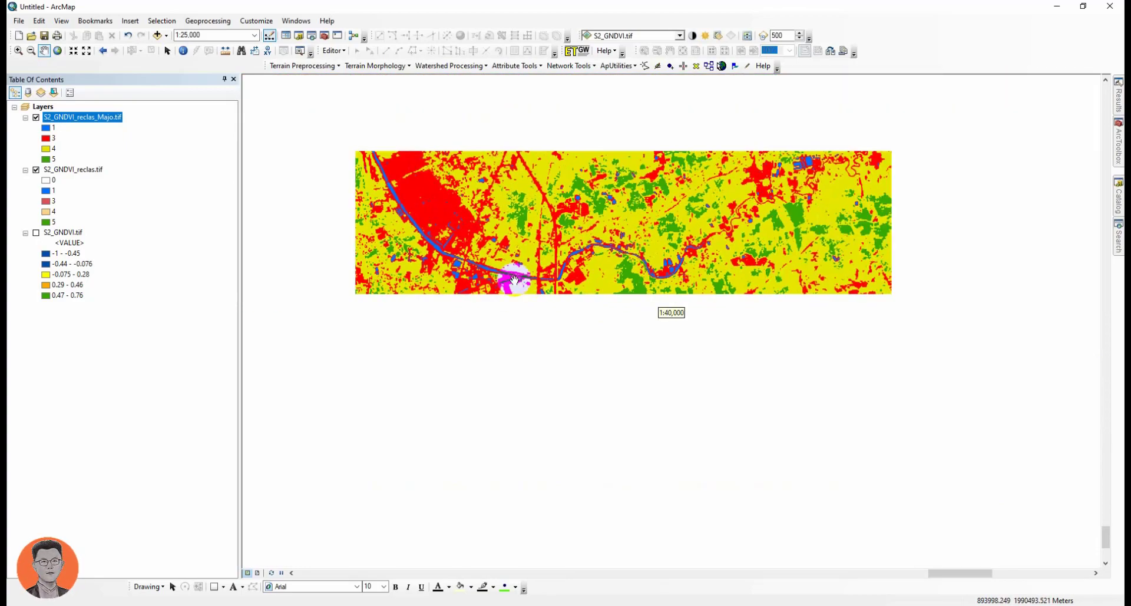
pyautogui.moveTo(560, 232); pyautogui.dragTo(588, 445)
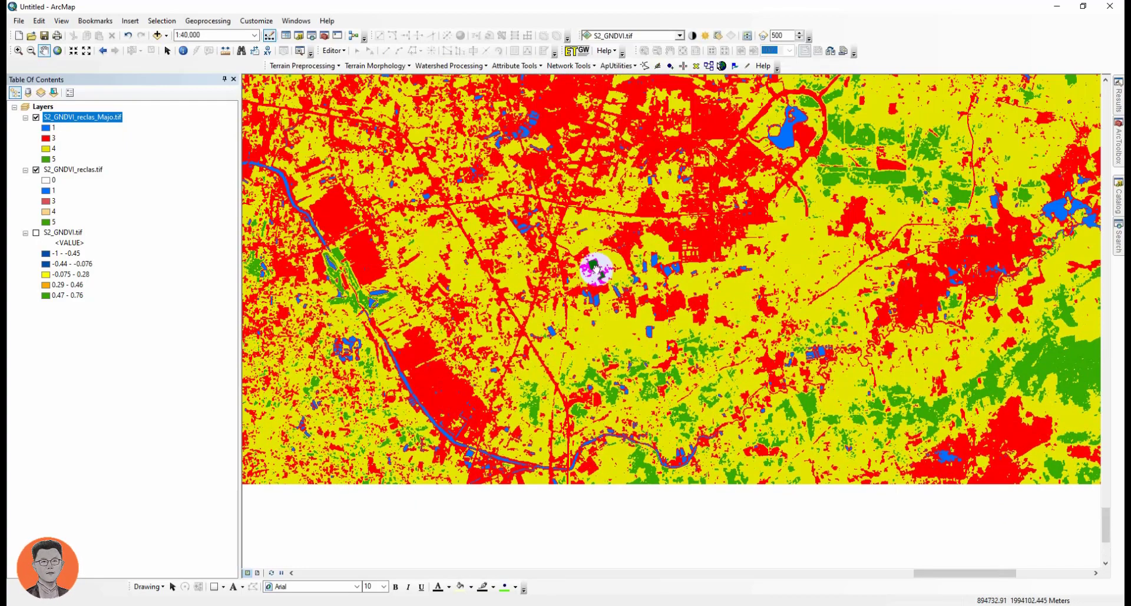
pyautogui.moveTo(599, 265); pyautogui.dragTo(608, 361)
pyautogui.moveTo(587, 241); pyautogui.dragTo(576, 302)
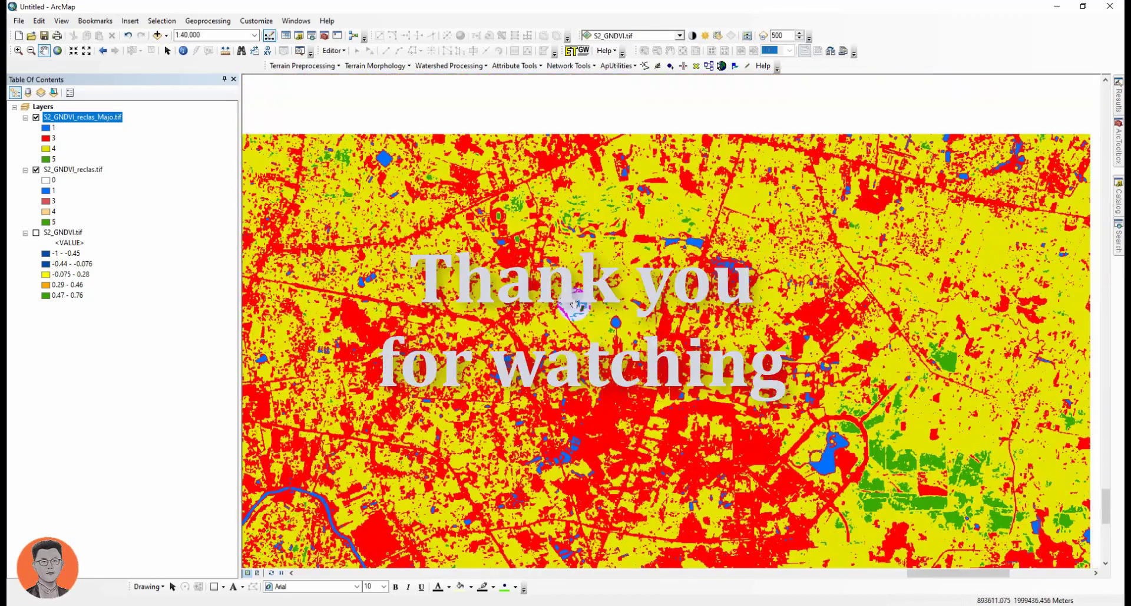